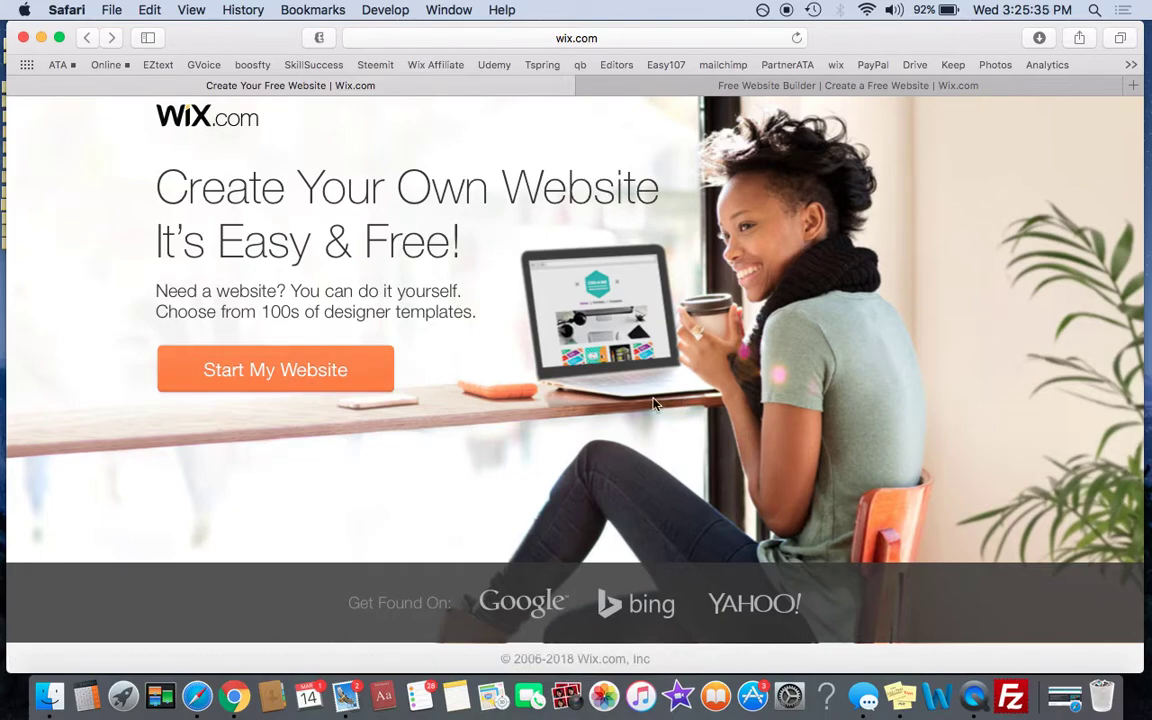
- Begin a new website from the Wix.com home page to reach the log-in page
{"action": "scroll", "coordinate": [516, 387], "scroll_direction": "up", "scroll_amount": 2}
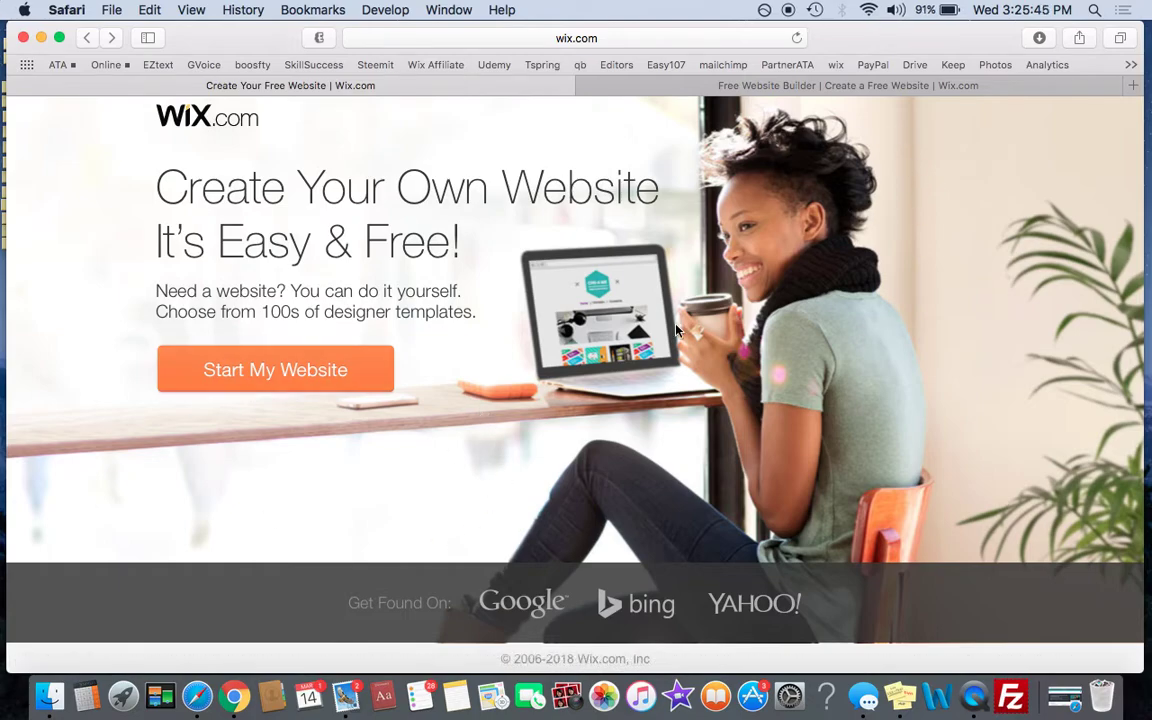
{"action": "left_click", "coordinate": [291, 373]}
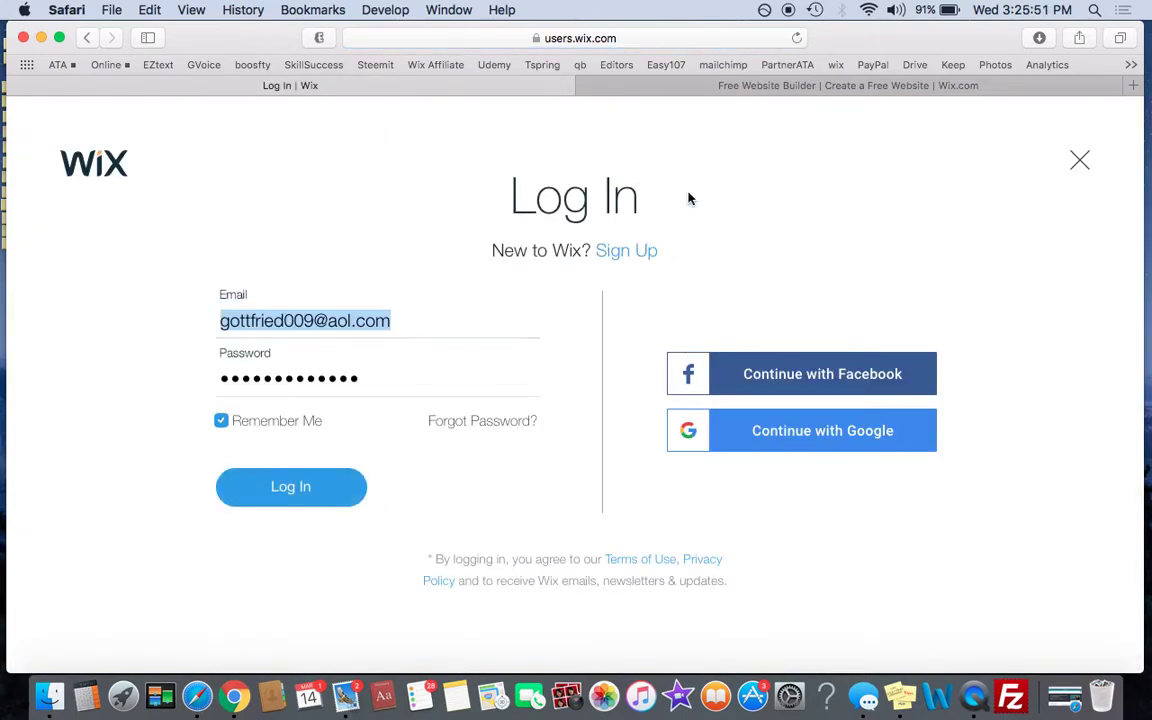
- Go back to the website-type question and pick Business as the kind of site
{"action": "left_click", "coordinate": [628, 253]}
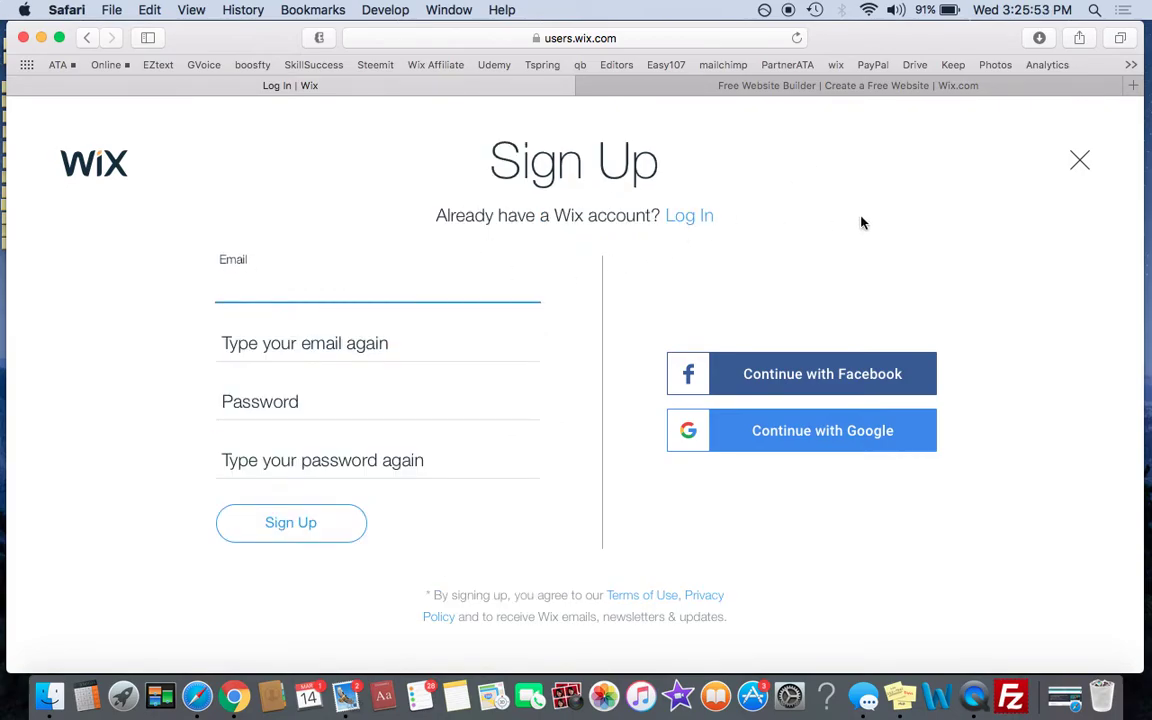
{"action": "left_click", "coordinate": [761, 90]}
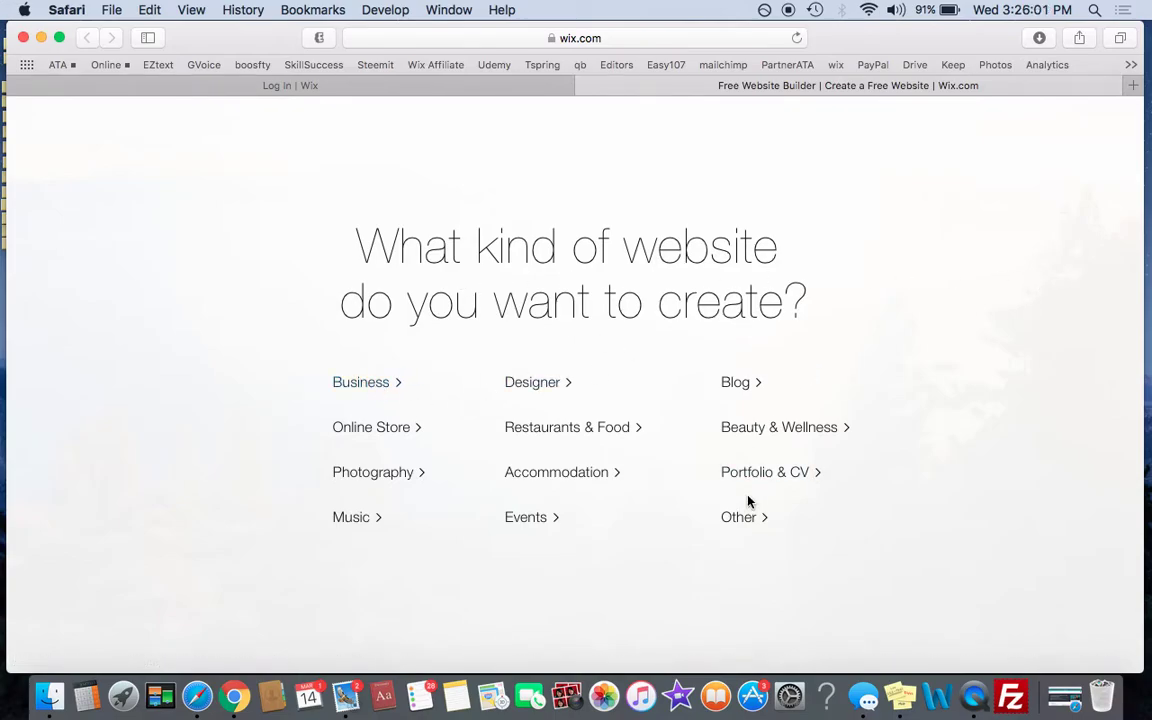
{"action": "left_click", "coordinate": [377, 390]}
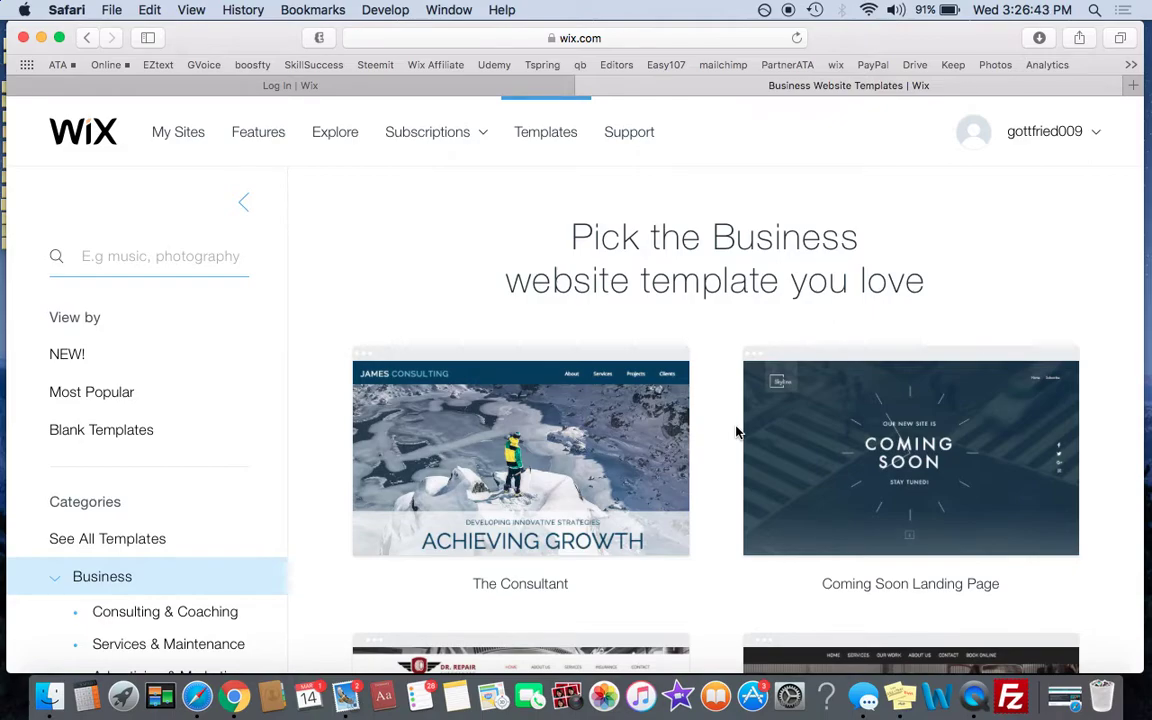
- Sign in with the saved credentials and scroll into the Business website templates
{"action": "scroll", "coordinate": [736, 432], "scroll_direction": "down", "scroll_amount": 3}
{"action": "mouse_move", "coordinate": [520, 305]}
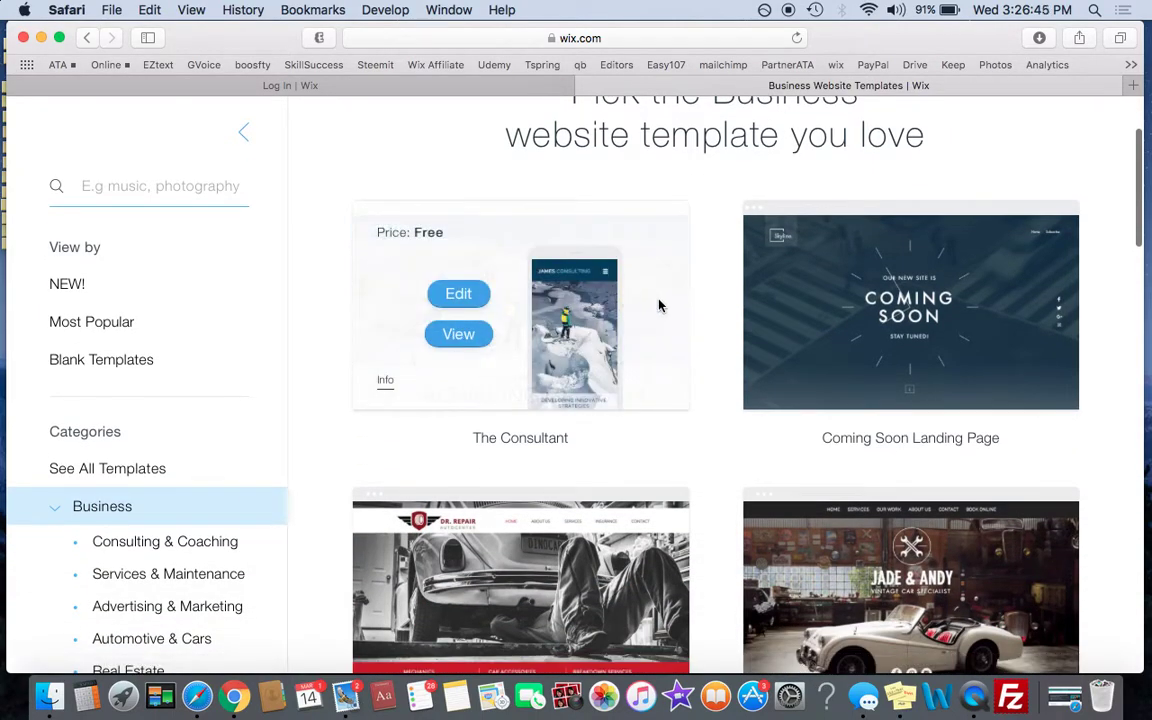
- Scroll the Business templates down to The Consultant and open its live preview
{"action": "scroll", "coordinate": [828, 483], "scroll_direction": "up", "scroll_amount": 2}
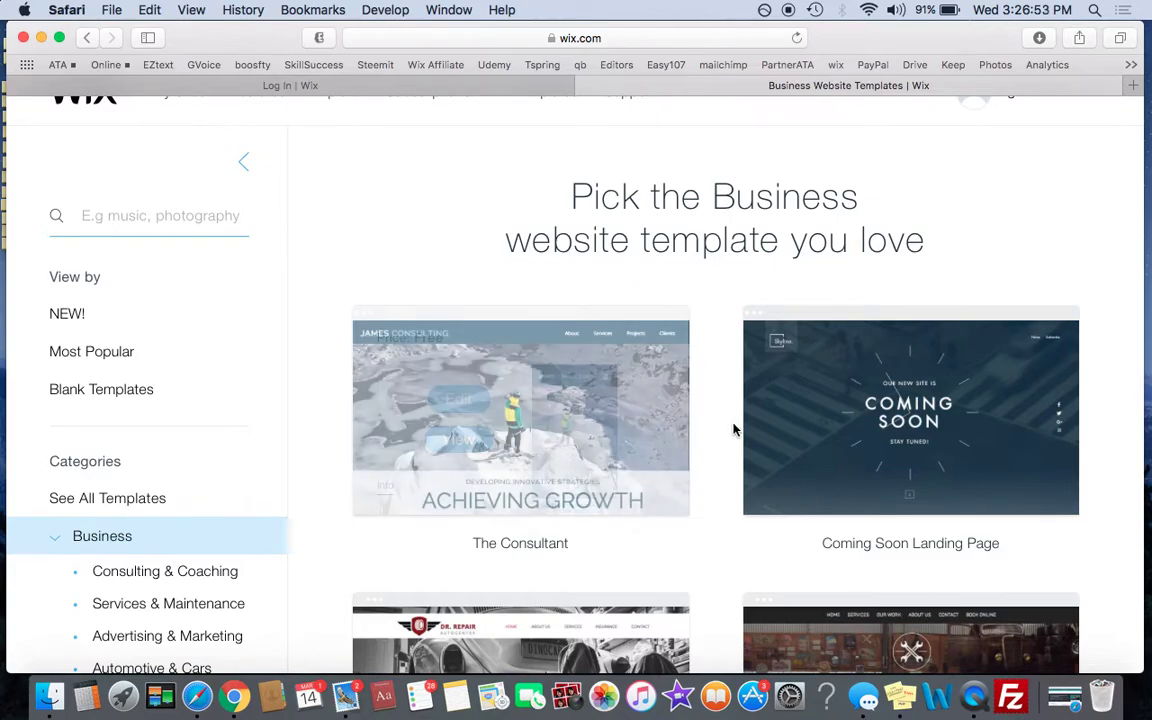
{"action": "scroll", "coordinate": [1104, 480], "scroll_direction": "down", "scroll_amount": 4}
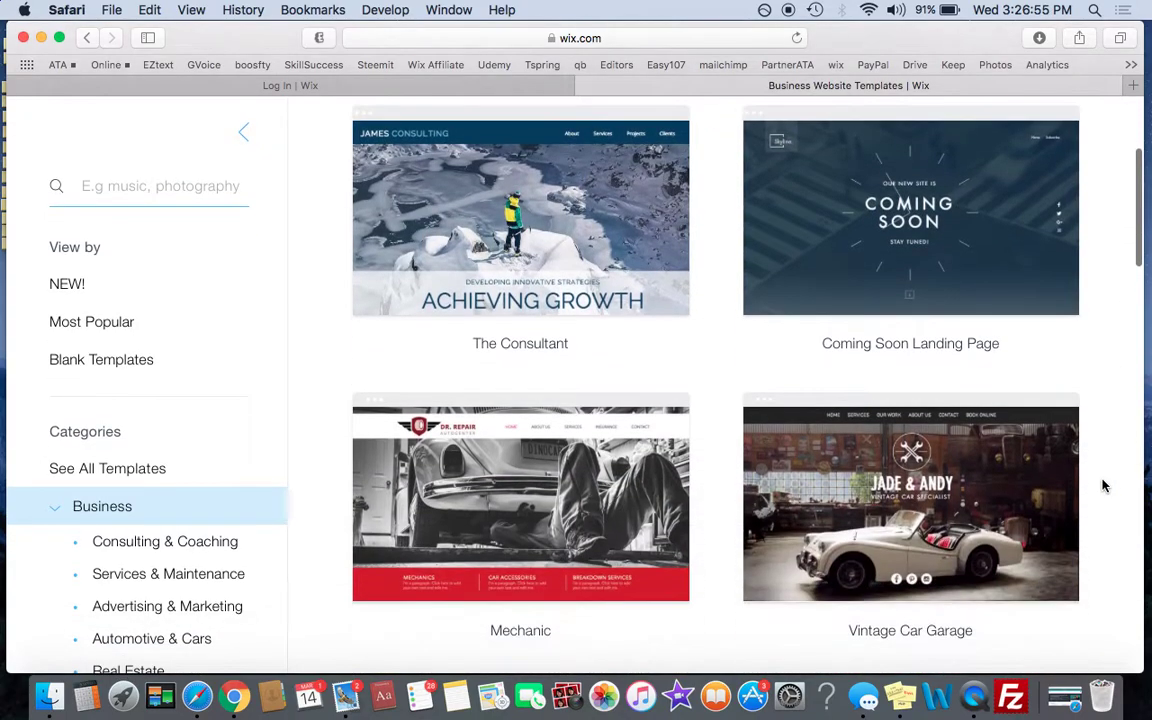
{"action": "scroll", "coordinate": [1104, 486], "scroll_direction": "down", "scroll_amount": 3}
{"action": "scroll", "coordinate": [1104, 486], "scroll_direction": "down", "scroll_amount": 4}
{"action": "scroll", "coordinate": [1104, 486], "scroll_direction": "down", "scroll_amount": 5}
{"action": "scroll", "coordinate": [1104, 486], "scroll_direction": "down", "scroll_amount": 5}
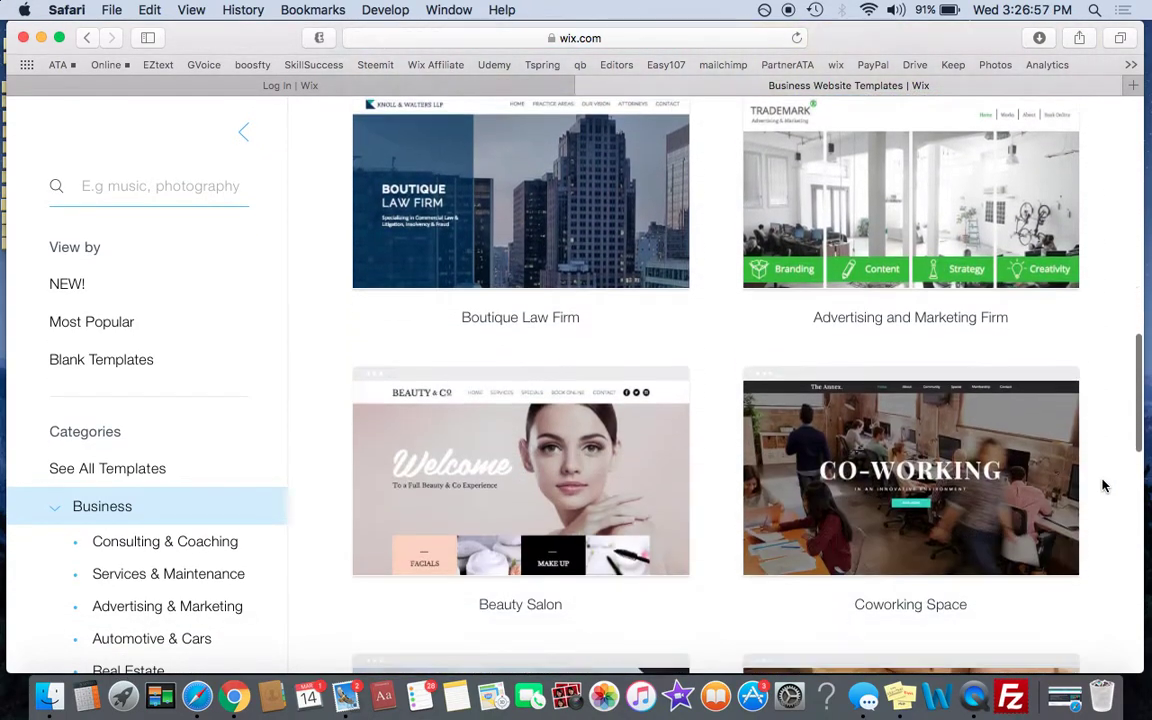
{"action": "scroll", "coordinate": [1104, 486], "scroll_direction": "down", "scroll_amount": 3}
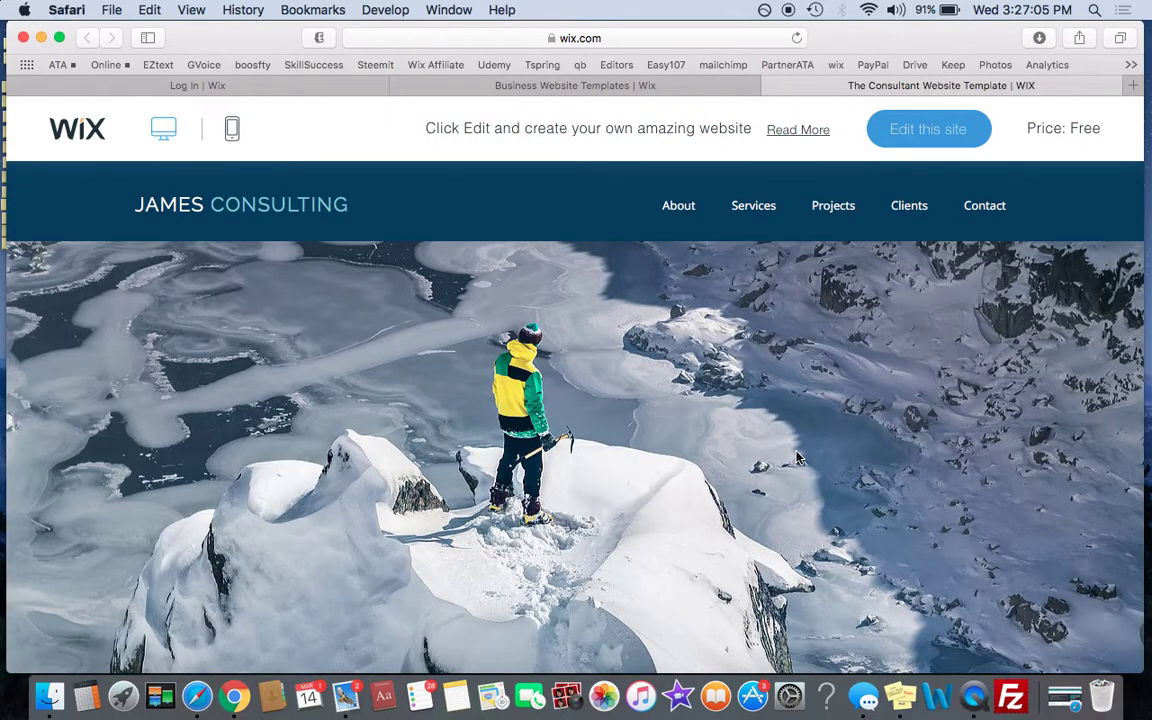
- Browse The Consultant preview on desktop, including its SERVICES section
{"action": "scroll", "coordinate": [798, 458], "scroll_direction": "down", "scroll_amount": 3}
{"action": "scroll", "coordinate": [798, 458], "scroll_direction": "down", "scroll_amount": 5}
{"action": "scroll", "coordinate": [798, 456], "scroll_direction": "down", "scroll_amount": 3}
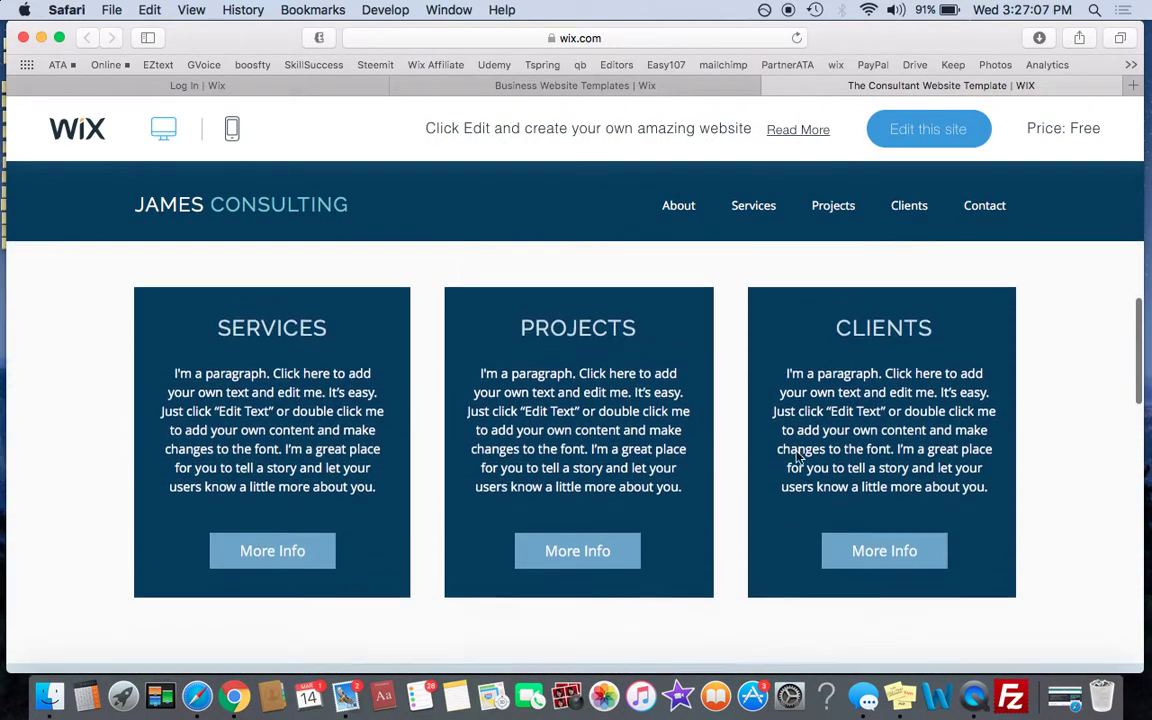
{"action": "scroll", "coordinate": [798, 456], "scroll_direction": "down", "scroll_amount": 5}
{"action": "scroll", "coordinate": [1054, 459], "scroll_direction": "down", "scroll_amount": 3}
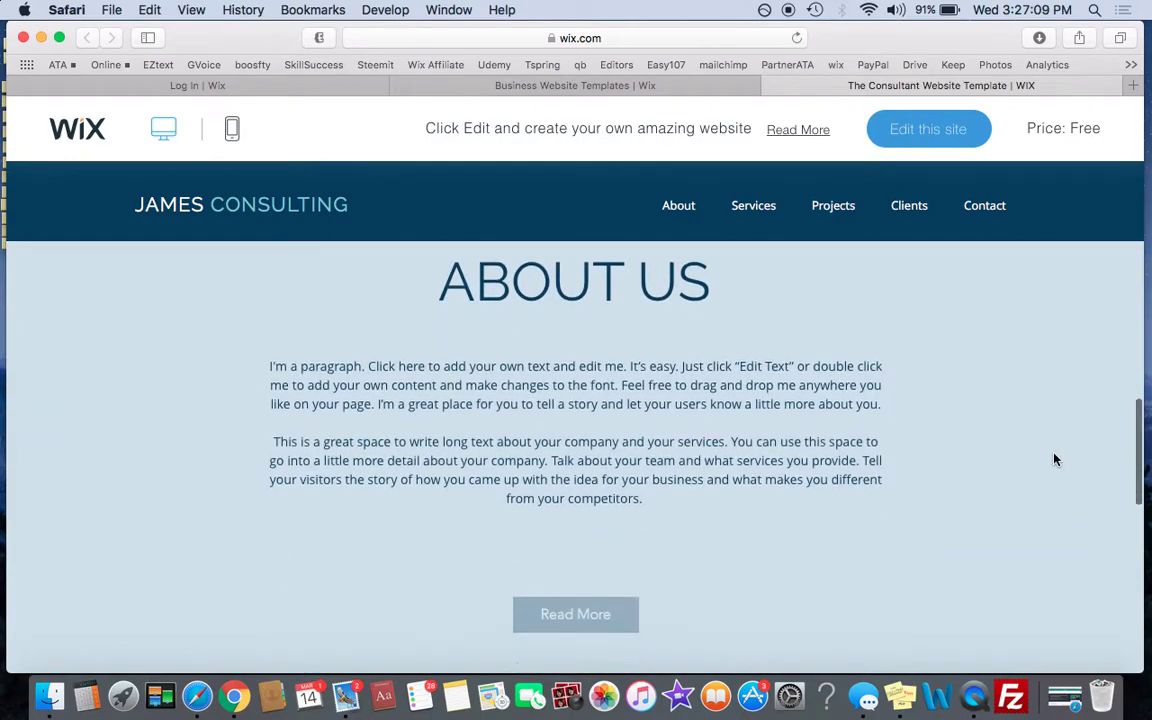
{"action": "scroll", "coordinate": [1054, 459], "scroll_direction": "down", "scroll_amount": 5}
{"action": "scroll", "coordinate": [1054, 459], "scroll_direction": "down", "scroll_amount": 4}
{"action": "scroll", "coordinate": [1054, 459], "scroll_direction": "down", "scroll_amount": 3}
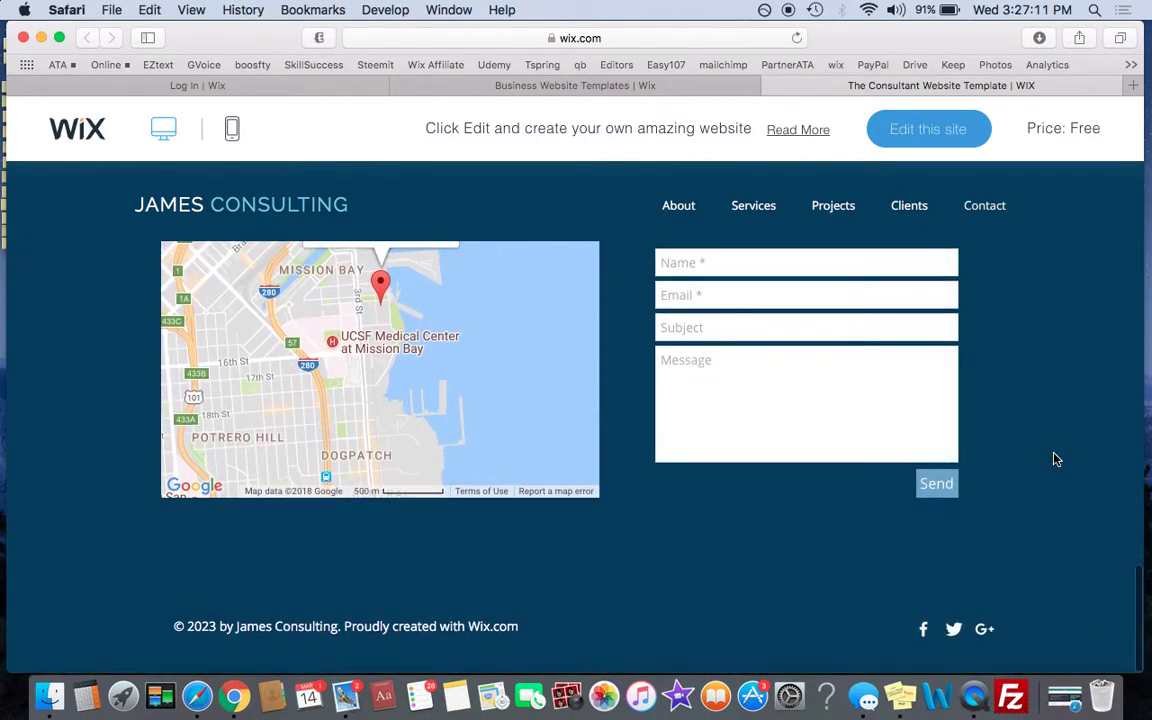
{"action": "scroll", "coordinate": [1054, 459], "scroll_direction": "up", "scroll_amount": 5}
{"action": "scroll", "coordinate": [1054, 459], "scroll_direction": "up", "scroll_amount": 5}
{"action": "scroll", "coordinate": [1054, 459], "scroll_direction": "up", "scroll_amount": 5}
{"action": "scroll", "coordinate": [1054, 459], "scroll_direction": "up", "scroll_amount": 2}
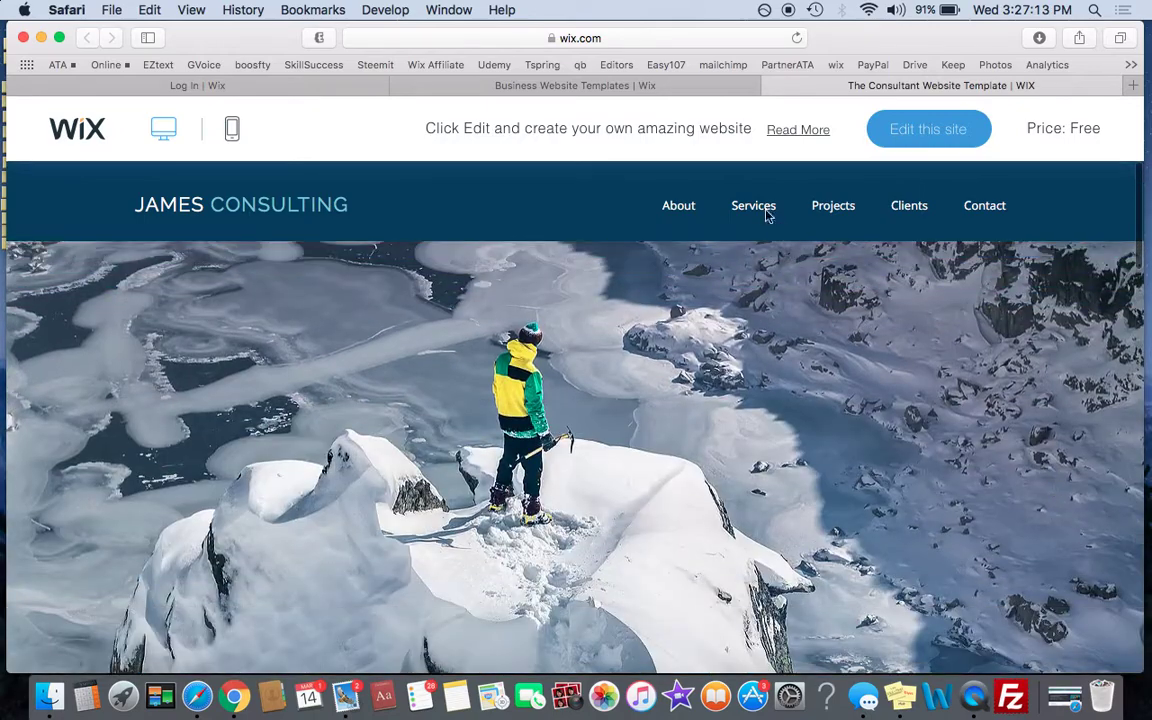
{"action": "left_click", "coordinate": [760, 207]}
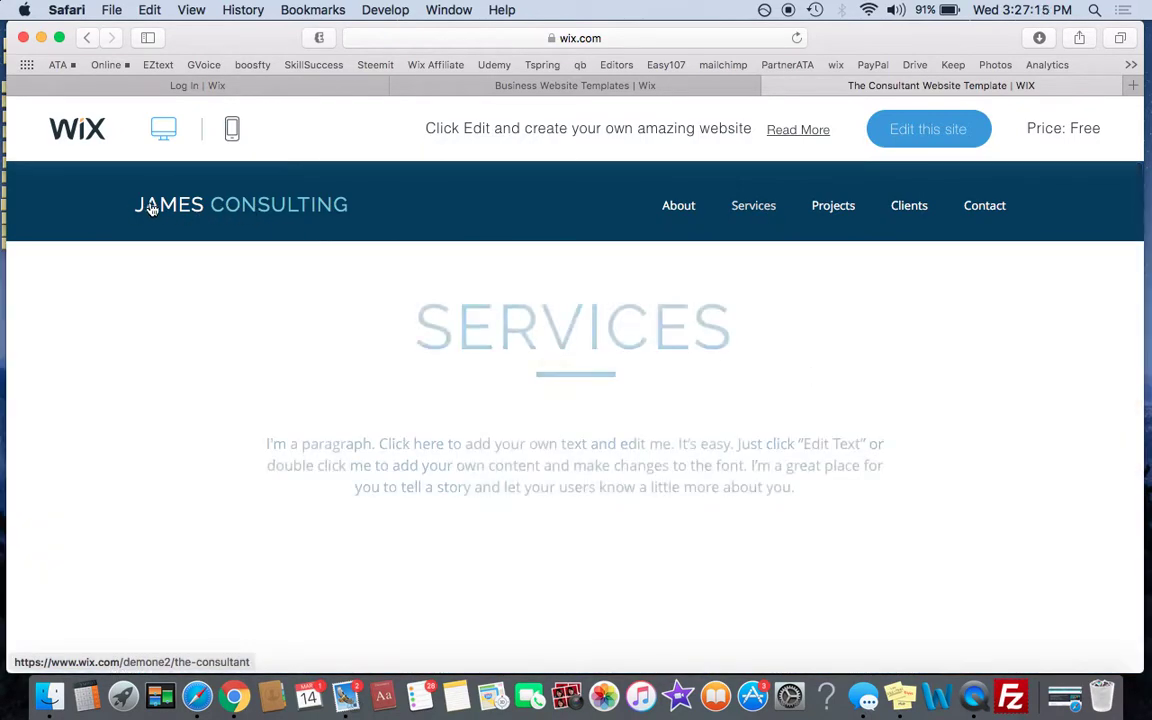
{"action": "scroll", "coordinate": [641, 384], "scroll_direction": "down", "scroll_amount": 3}
{"action": "scroll", "coordinate": [641, 384], "scroll_direction": "down", "scroll_amount": 2}
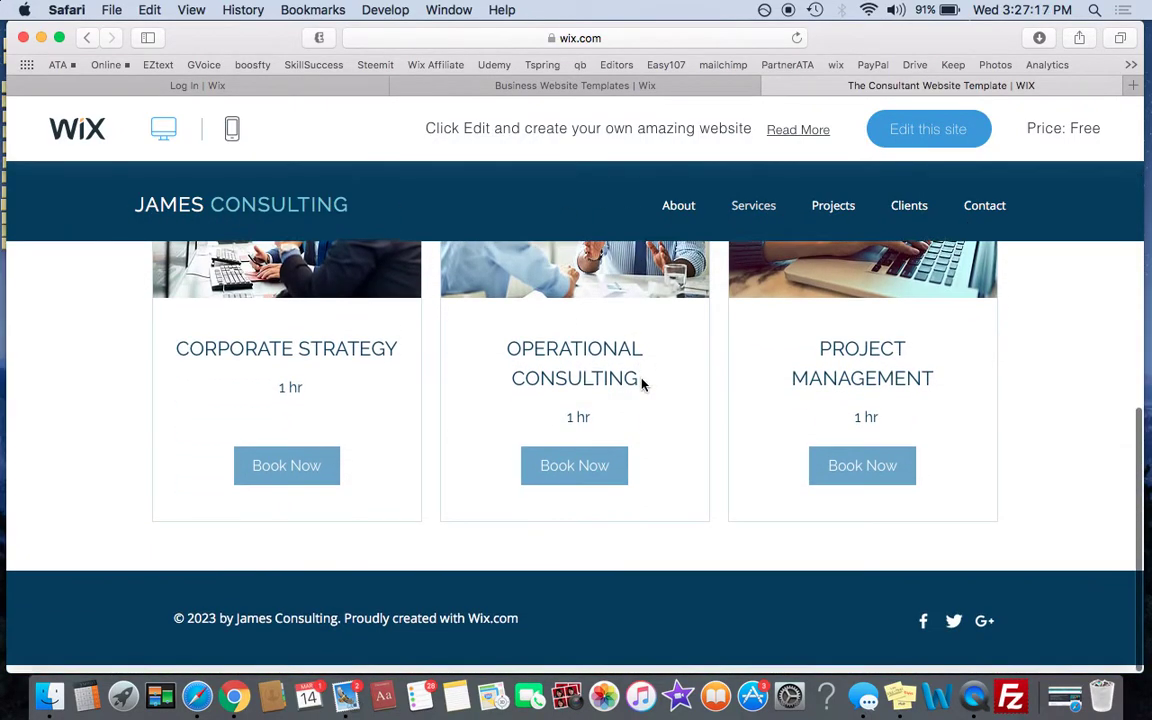
{"action": "scroll", "coordinate": [915, 391], "scroll_direction": "up", "scroll_amount": 5}
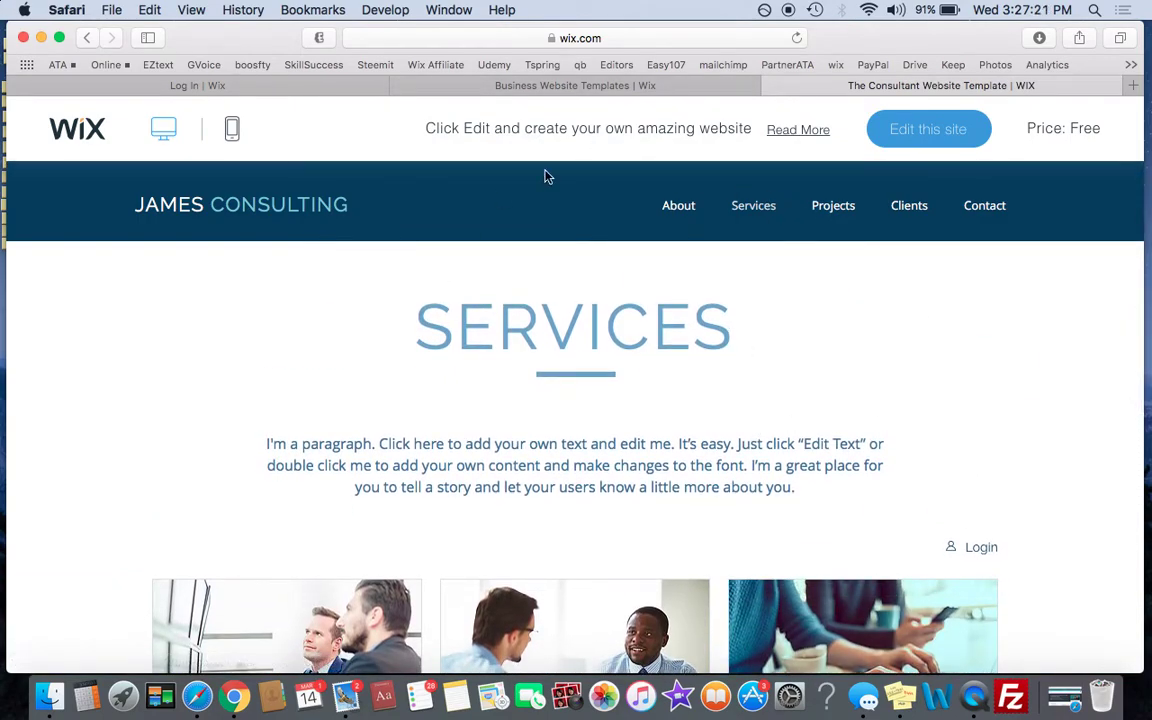
- Check the template's mobile layout, then close the preview
{"action": "left_click", "coordinate": [232, 130]}
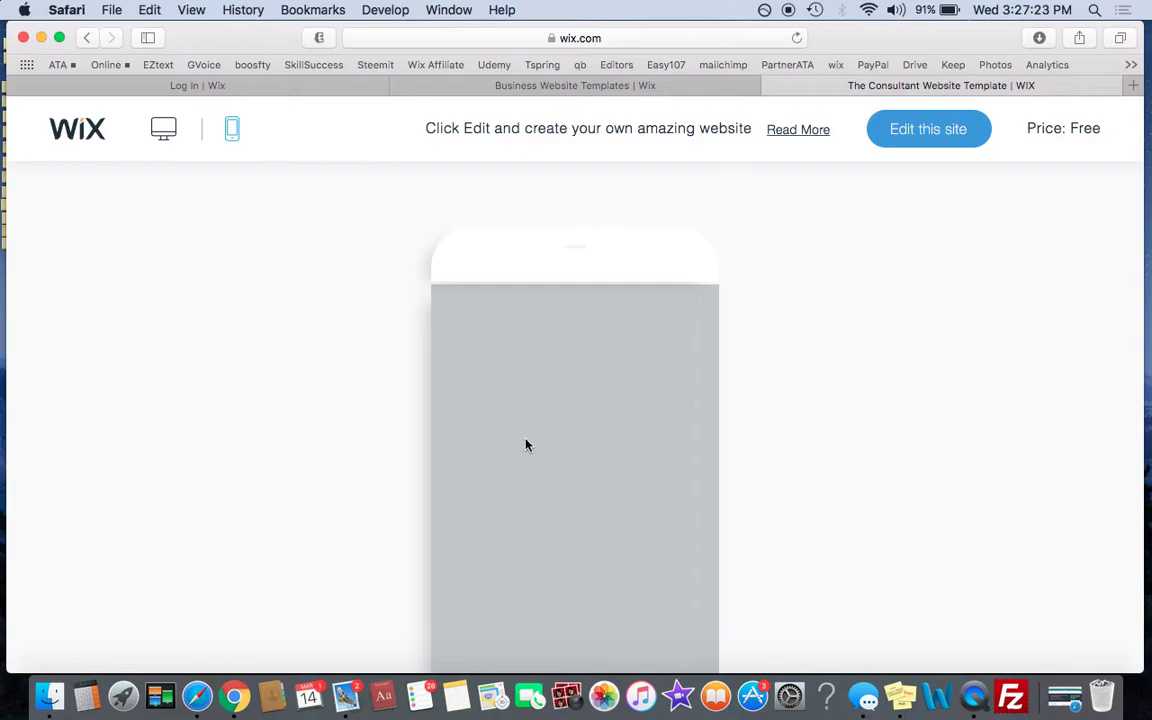
{"action": "scroll", "coordinate": [652, 537], "scroll_direction": "down", "scroll_amount": 4}
{"action": "scroll", "coordinate": [652, 537], "scroll_direction": "down", "scroll_amount": 3}
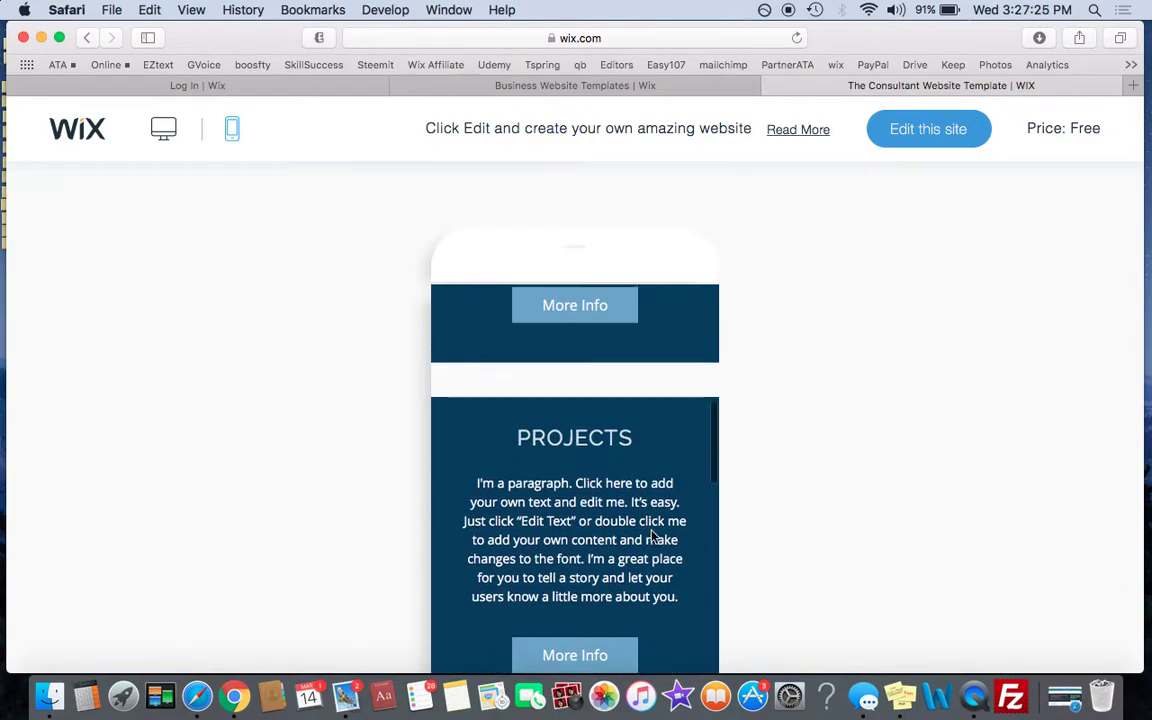
{"action": "scroll", "coordinate": [653, 465], "scroll_direction": "up", "scroll_amount": 10}
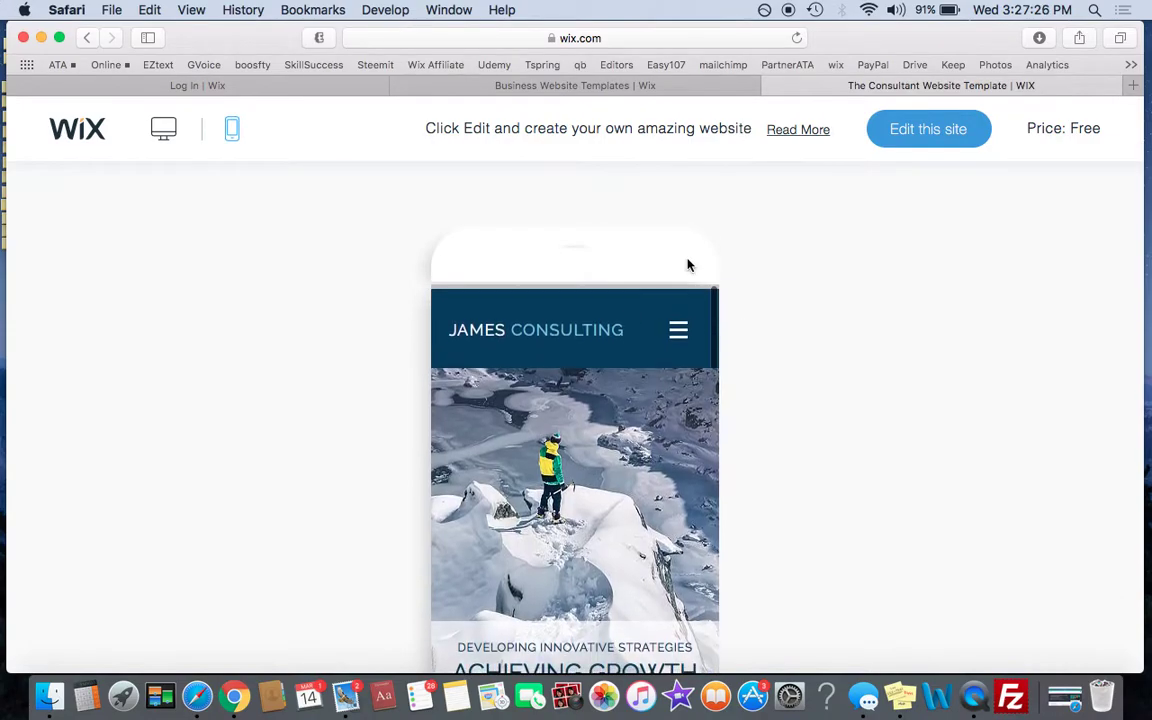
{"action": "left_click", "coordinate": [772, 87]}
{"action": "scroll", "coordinate": [943, 463], "scroll_direction": "down", "scroll_amount": 5}
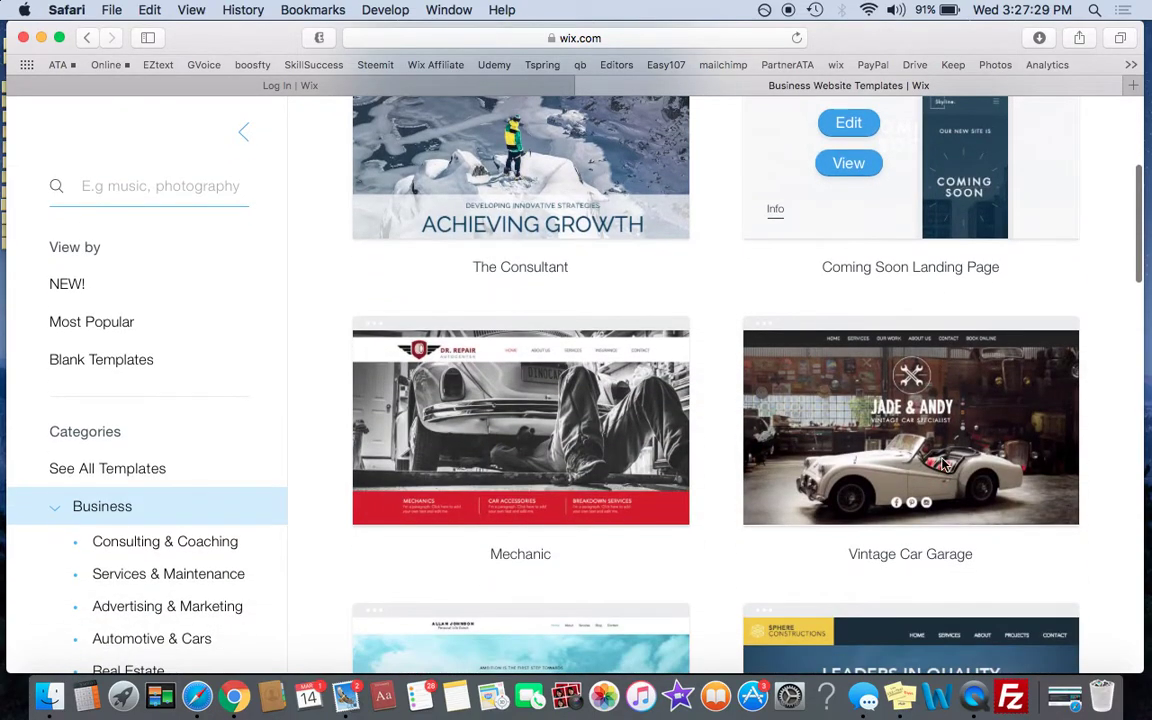
{"action": "scroll", "coordinate": [797, 478], "scroll_direction": "down", "scroll_amount": 10}
{"action": "scroll", "coordinate": [796, 482], "scroll_direction": "down", "scroll_amount": 1}
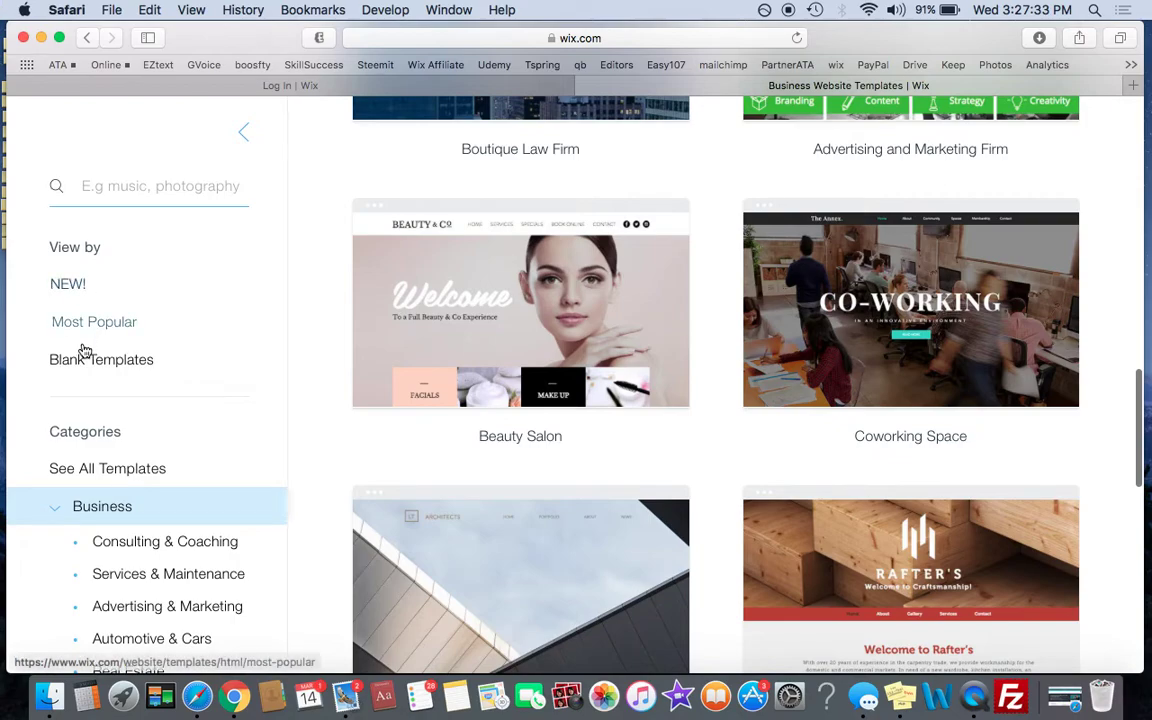
{"action": "scroll", "coordinate": [188, 358], "scroll_direction": "down", "scroll_amount": 5}
{"action": "scroll", "coordinate": [188, 358], "scroll_direction": "down", "scroll_amount": 3}
{"action": "scroll", "coordinate": [150, 320], "scroll_direction": "down", "scroll_amount": 3}
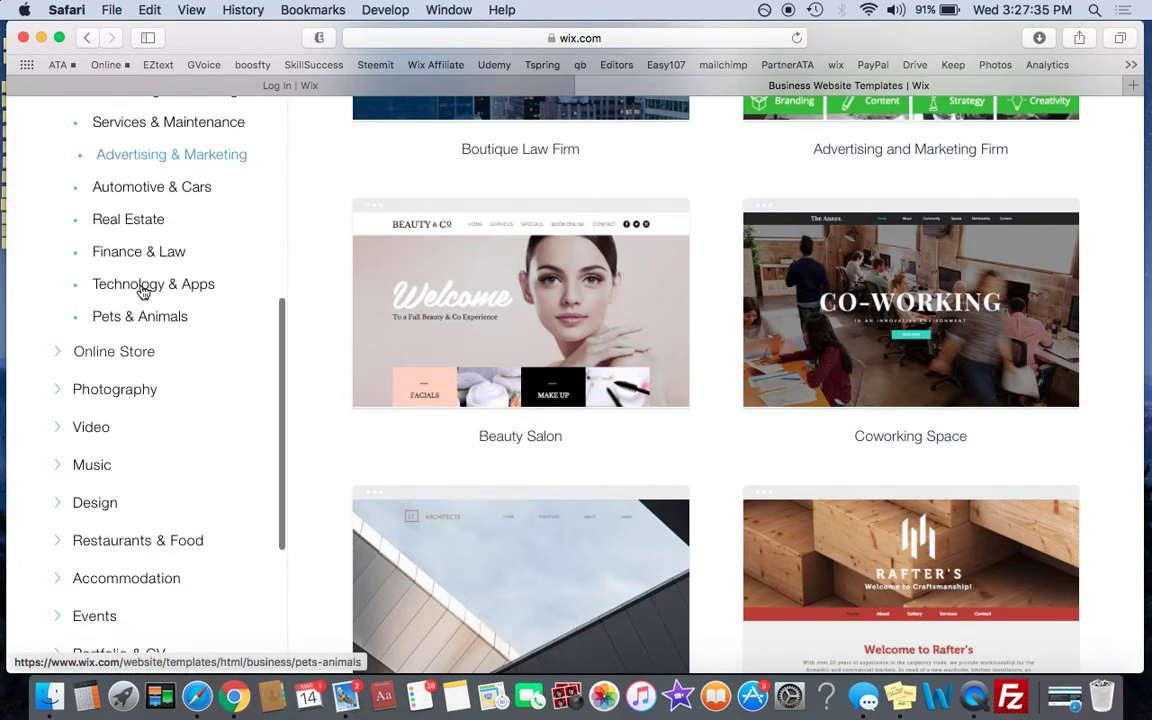
{"action": "scroll", "coordinate": [87, 437], "scroll_direction": "down", "scroll_amount": 8}
{"action": "scroll", "coordinate": [88, 438], "scroll_direction": "up", "scroll_amount": 5}
{"action": "scroll", "coordinate": [87, 437], "scroll_direction": "up", "scroll_amount": 5}
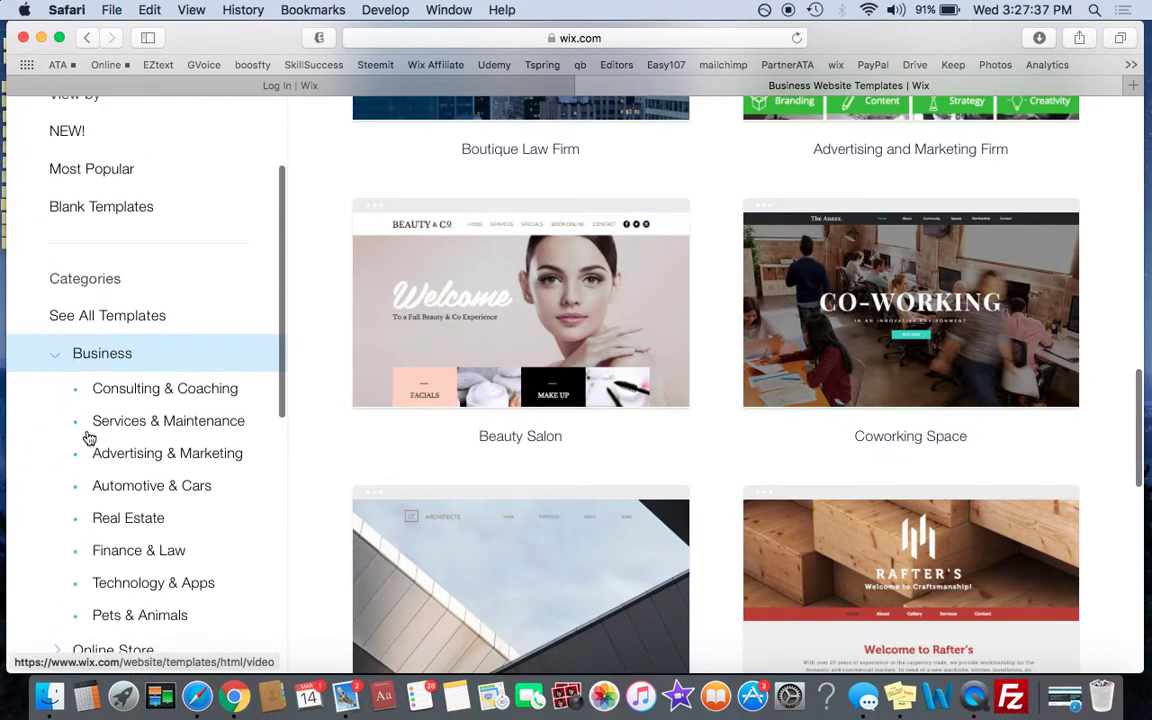
{"action": "scroll", "coordinate": [77, 355], "scroll_direction": "down", "scroll_amount": 4}
{"action": "scroll", "coordinate": [125, 468], "scroll_direction": "down", "scroll_amount": 2}
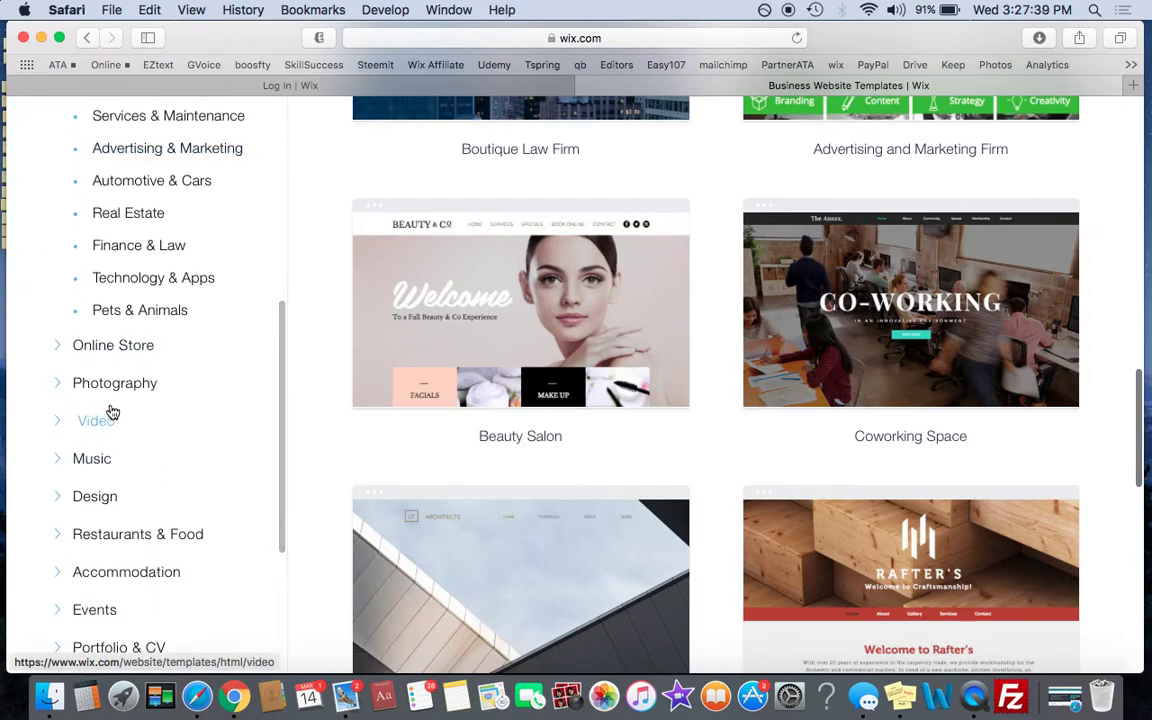
{"action": "scroll", "coordinate": [136, 365], "scroll_direction": "up", "scroll_amount": 6}
{"action": "scroll", "coordinate": [648, 347], "scroll_direction": "up", "scroll_amount": 3}
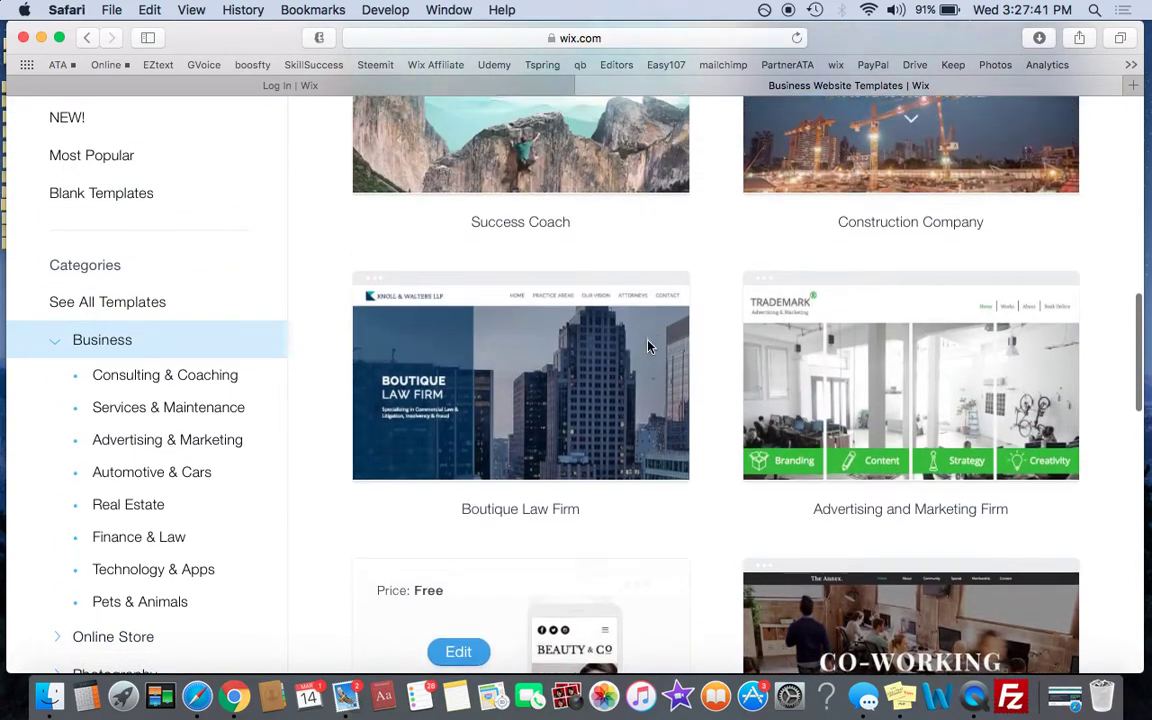
{"action": "scroll", "coordinate": [599, 311], "scroll_direction": "up", "scroll_amount": 2}
{"action": "scroll", "coordinate": [599, 311], "scroll_direction": "up", "scroll_amount": 5}
{"action": "scroll", "coordinate": [600, 314], "scroll_direction": "up", "scroll_amount": 3}
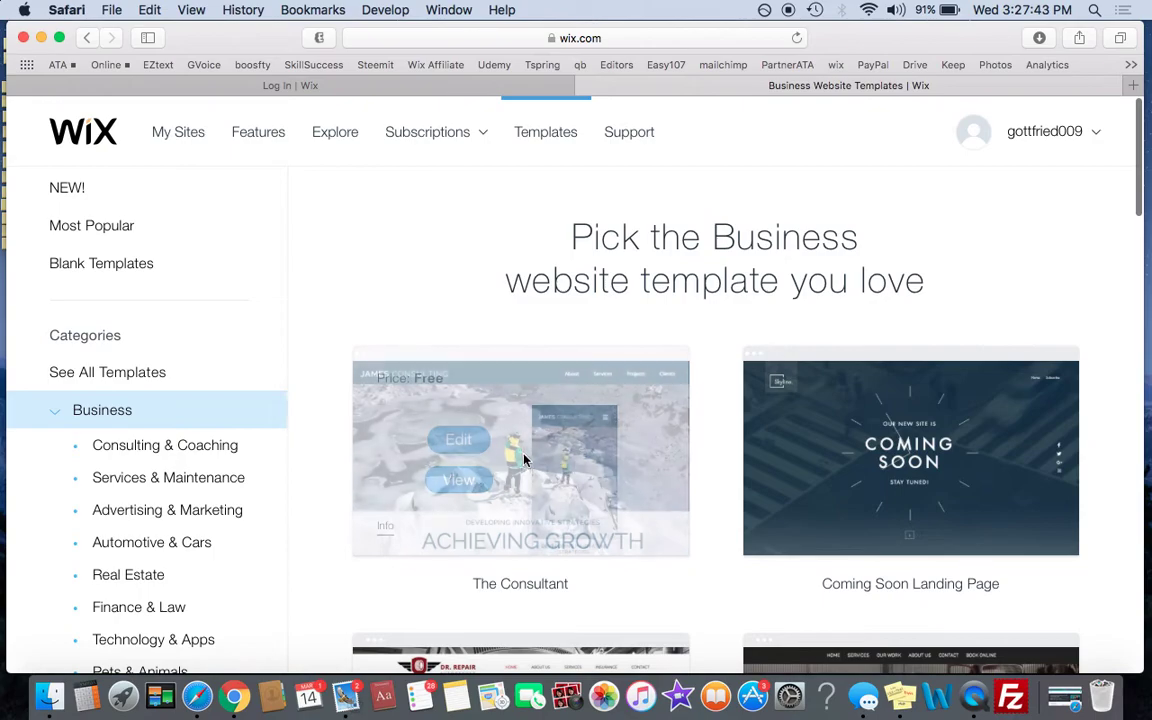
{"action": "left_click", "coordinate": [461, 489]}
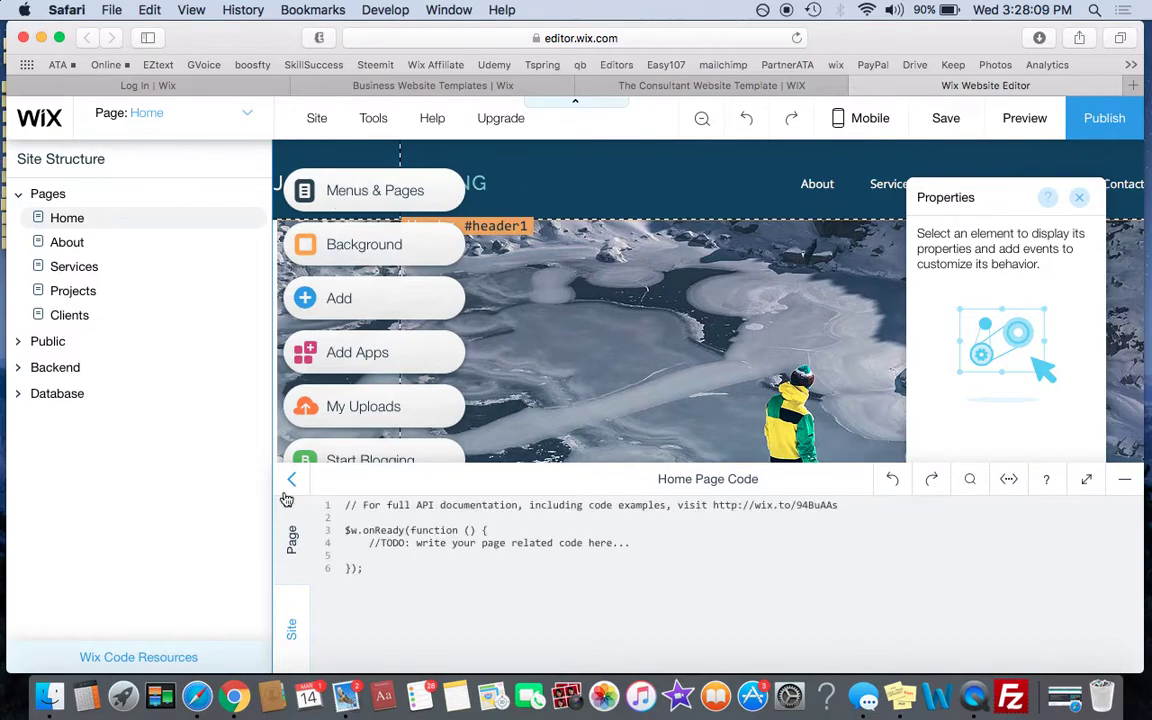
- Collapse the Site Structure sidebar and turn Developer Tools (beta) off
{"action": "left_click", "coordinate": [292, 481]}
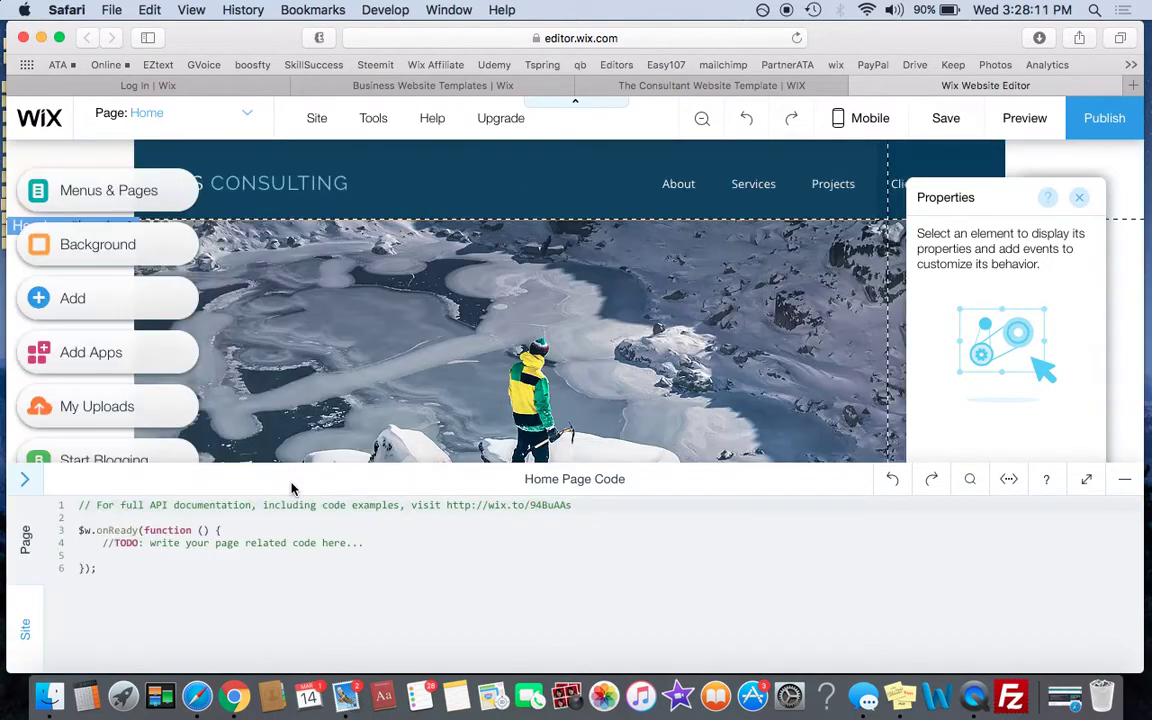
{"action": "mouse_move", "coordinate": [373, 118]}
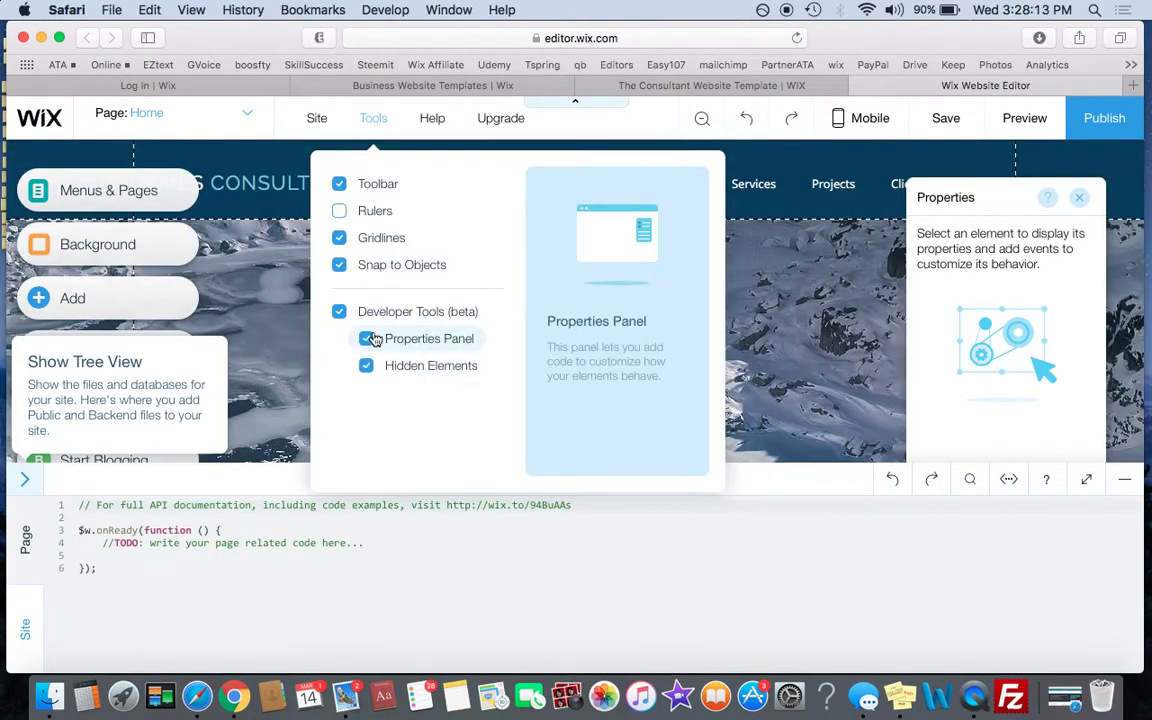
{"action": "left_click", "coordinate": [340, 313]}
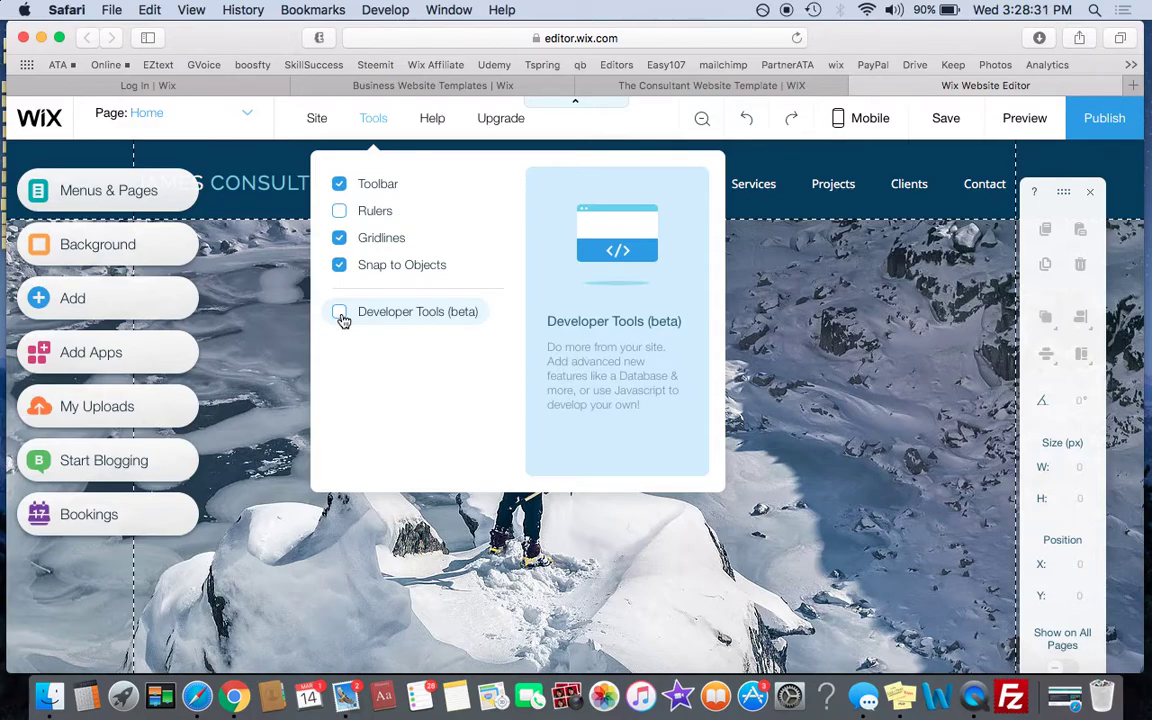
{"action": "left_click", "coordinate": [339, 314]}
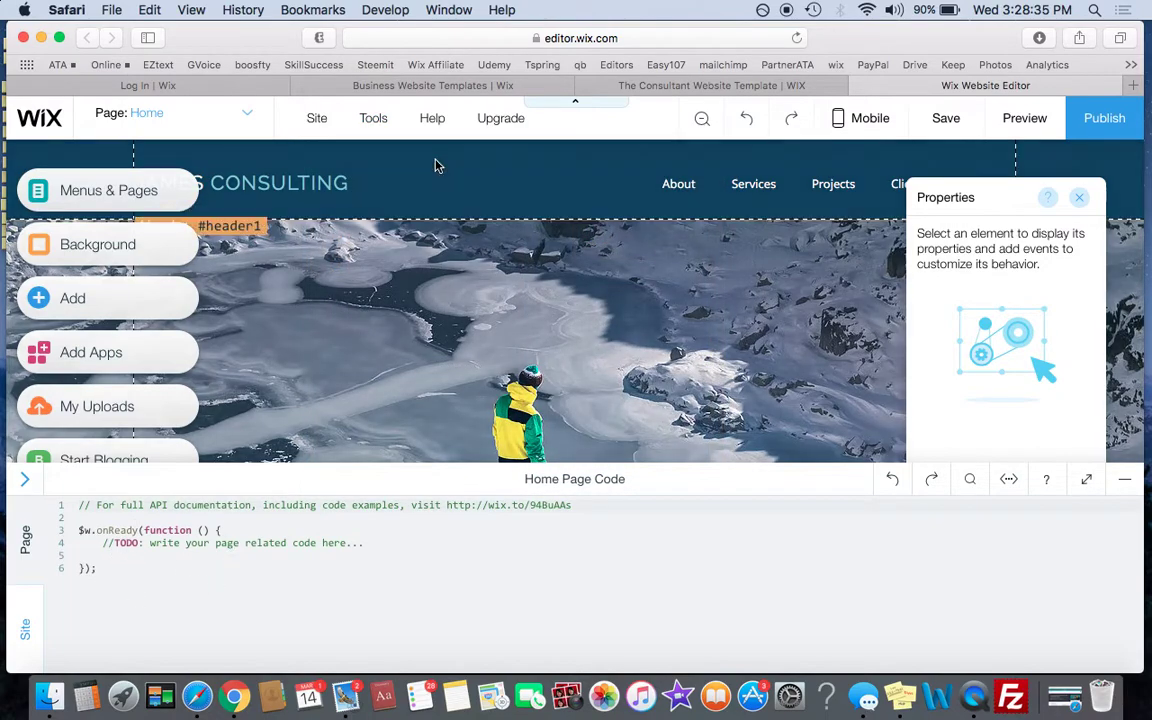
{"action": "left_click", "coordinate": [371, 120]}
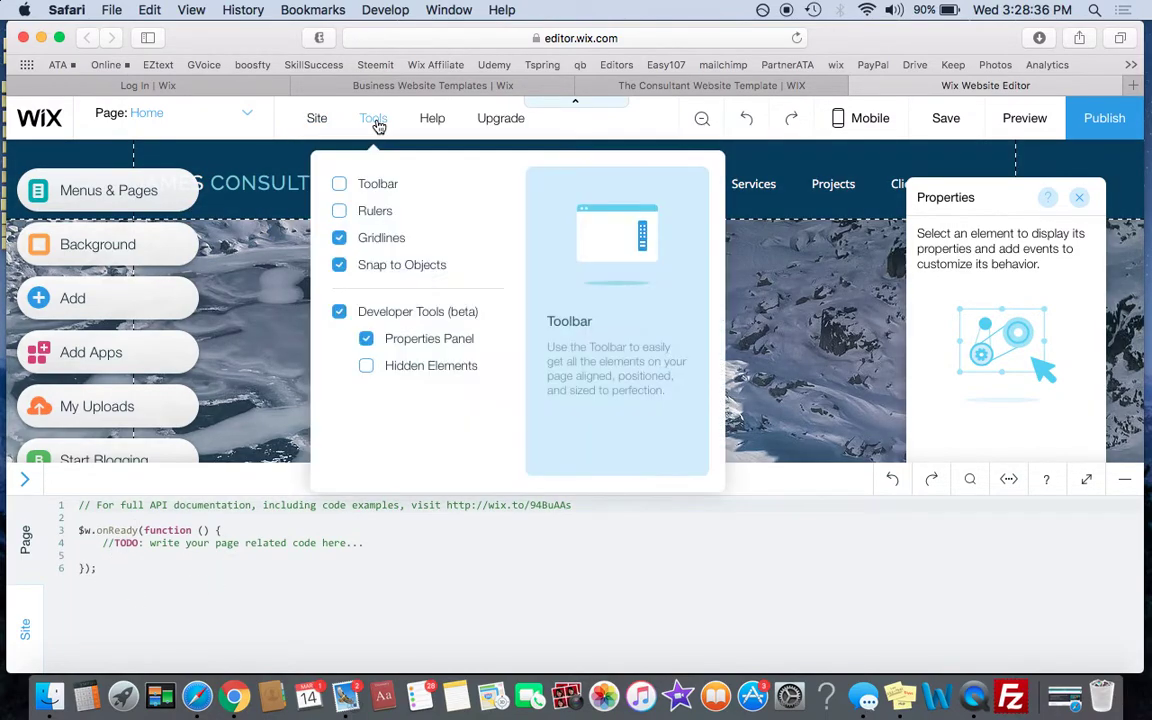
{"action": "left_click", "coordinate": [340, 313]}
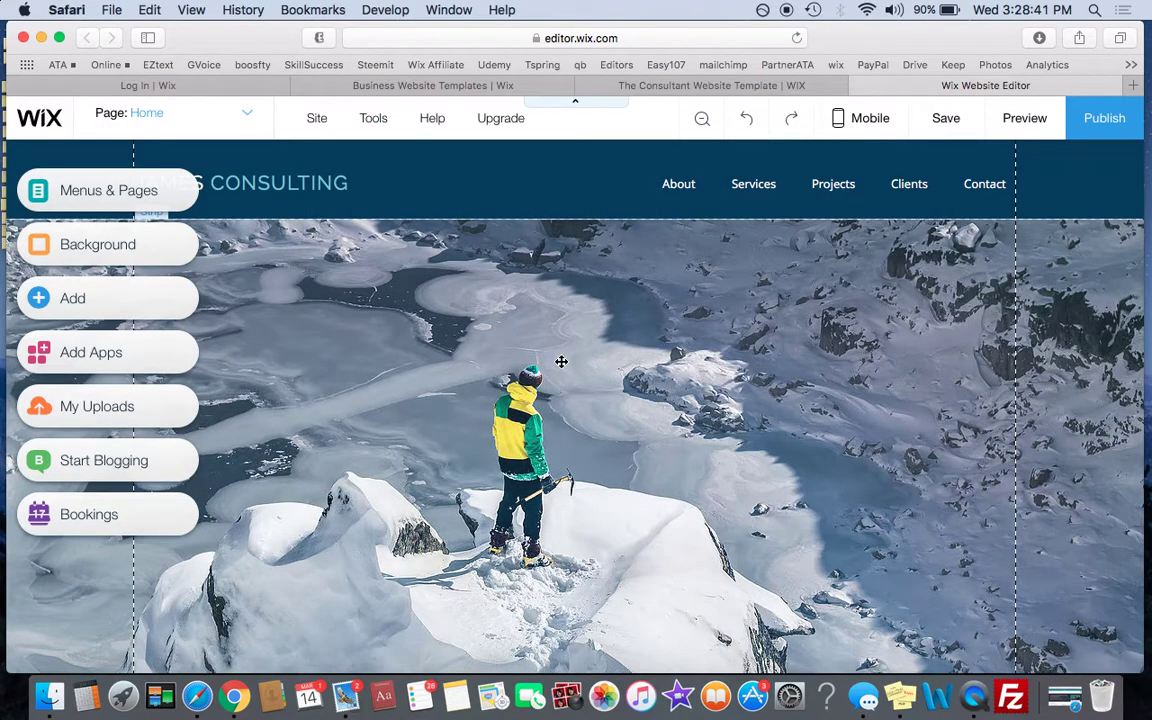
{"action": "scroll", "coordinate": [561, 362], "scroll_direction": "down", "scroll_amount": 2}
- Undo an accidental move of the JAMES CONSULTING heading and open its text settings
{"action": "scroll", "coordinate": [561, 362], "scroll_direction": "up", "scroll_amount": 2}
{"action": "left_click", "coordinate": [312, 186]}
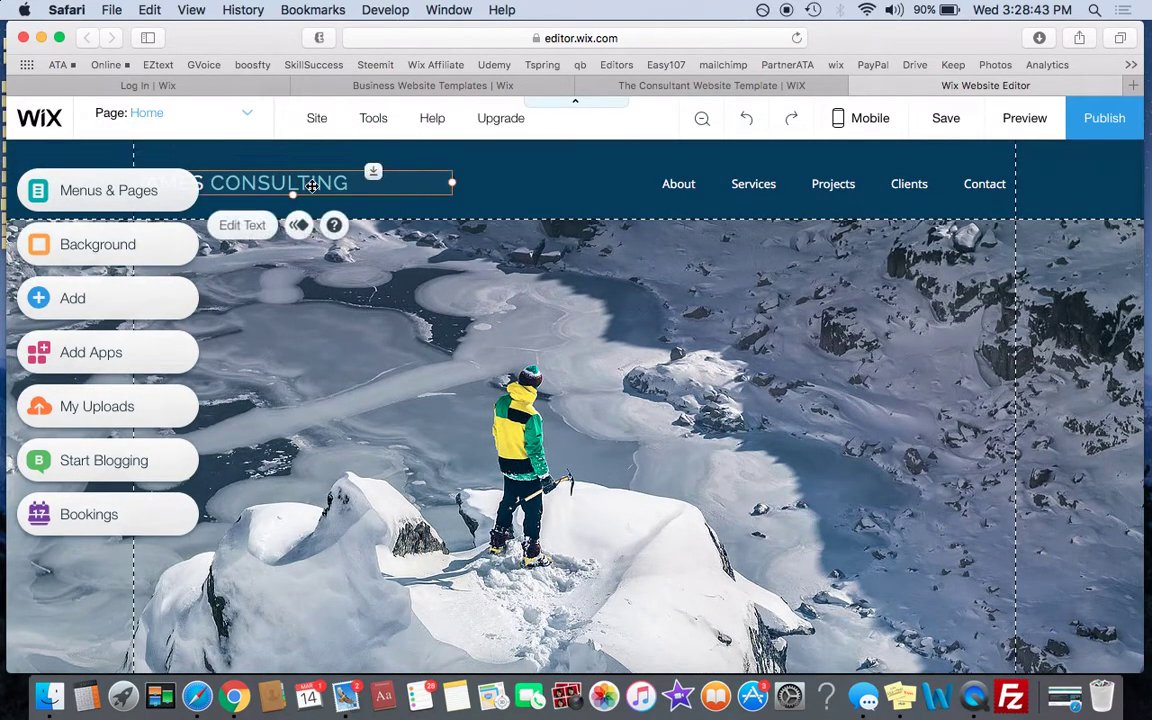
{"action": "mouse_move", "coordinate": [312, 186]}
{"action": "left_mouse_down"}
{"action": "mouse_move", "coordinate": [367, 174]}
{"action": "mouse_move", "coordinate": [352, 172]}
{"action": "left_mouse_up"}
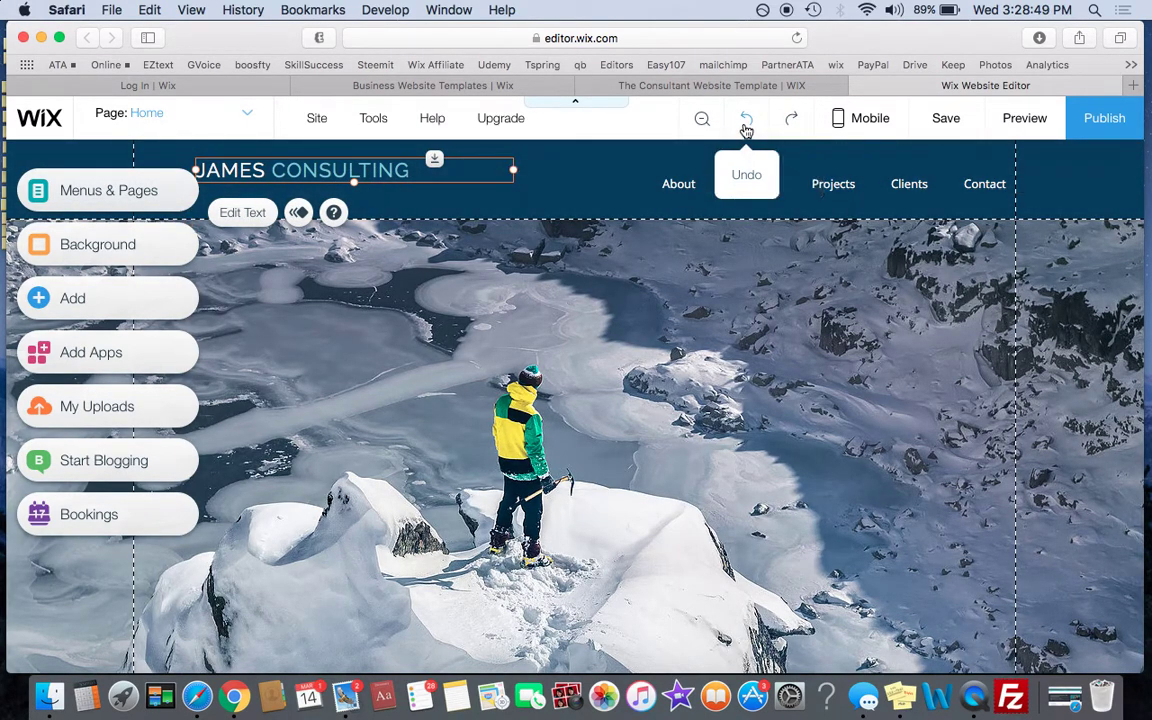
{"action": "left_click", "coordinate": [746, 120]}
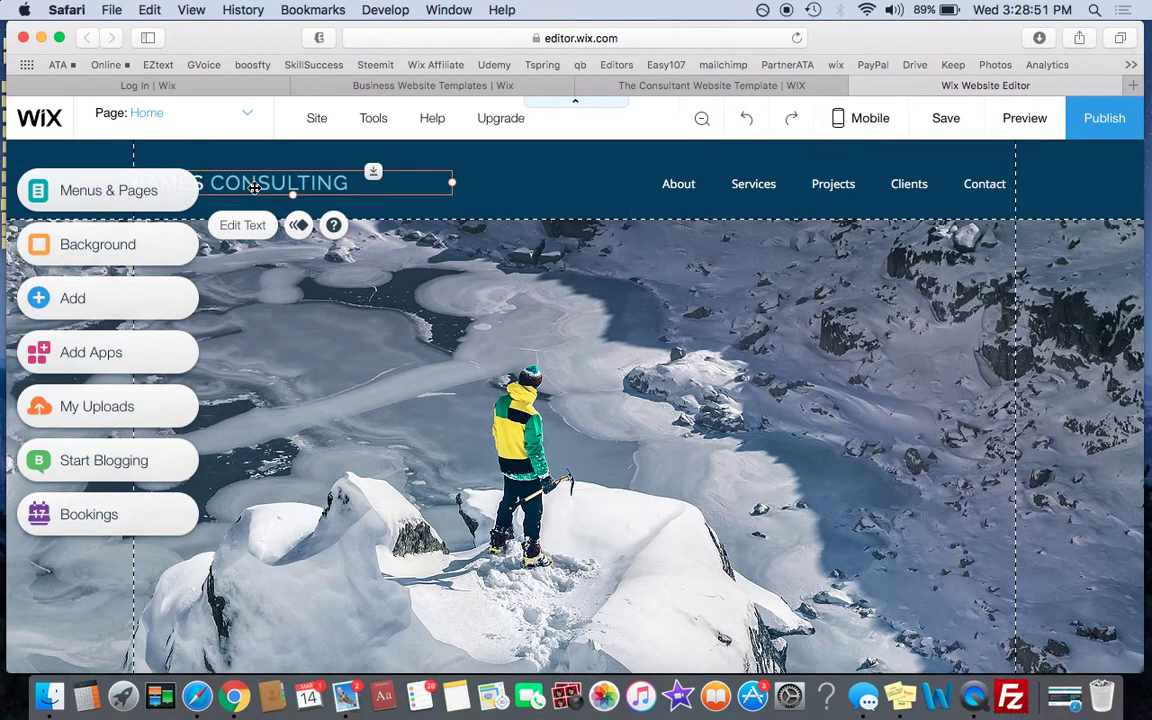
{"action": "scroll", "coordinate": [869, 388], "scroll_direction": "down", "scroll_amount": 3}
{"action": "scroll", "coordinate": [869, 388], "scroll_direction": "down", "scroll_amount": 4}
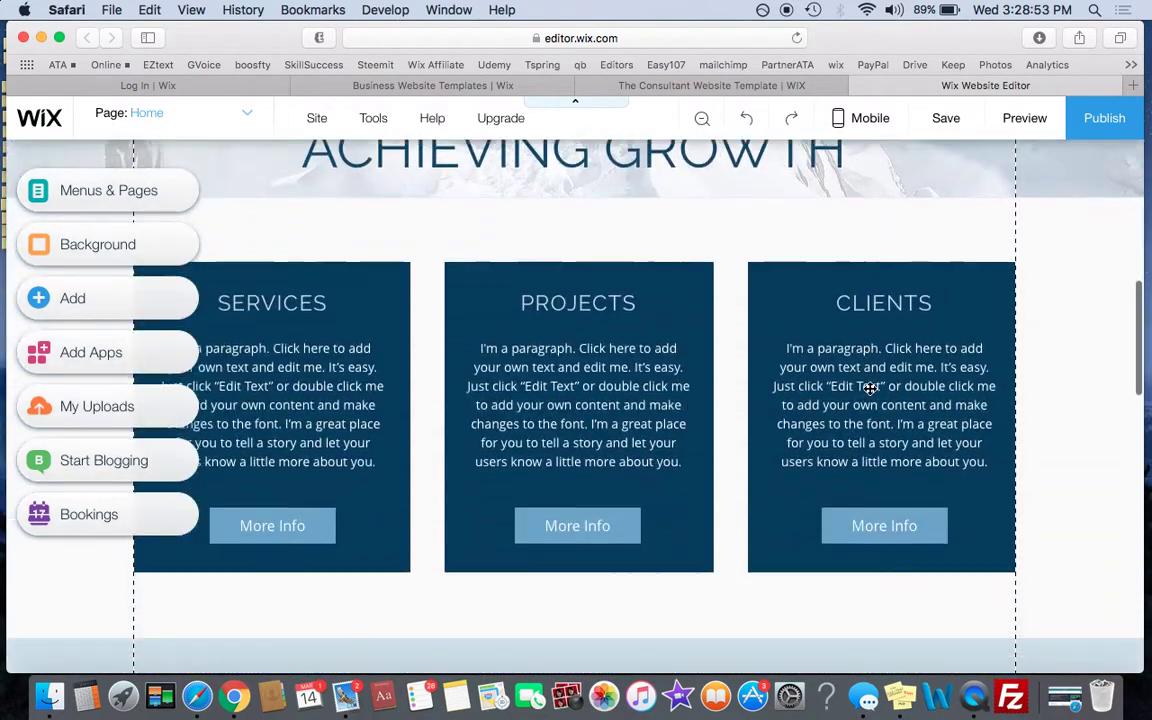
{"action": "scroll", "coordinate": [869, 388], "scroll_direction": "up", "scroll_amount": 7}
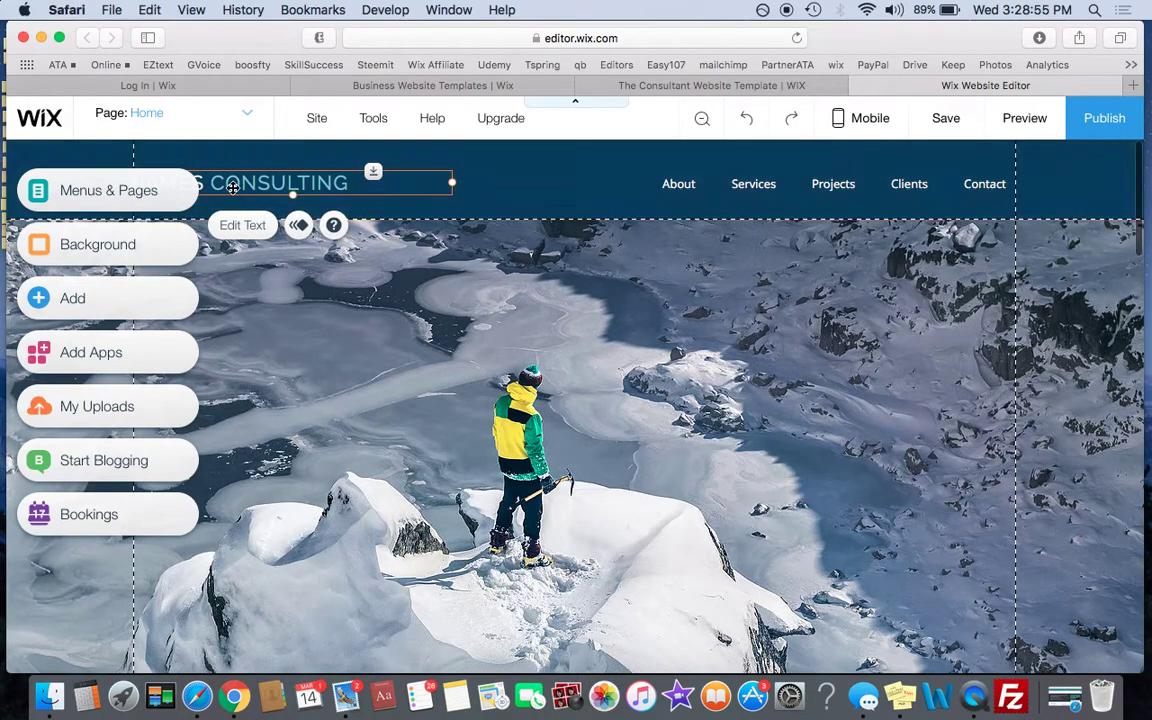
{"action": "double_click", "coordinate": [232, 188]}
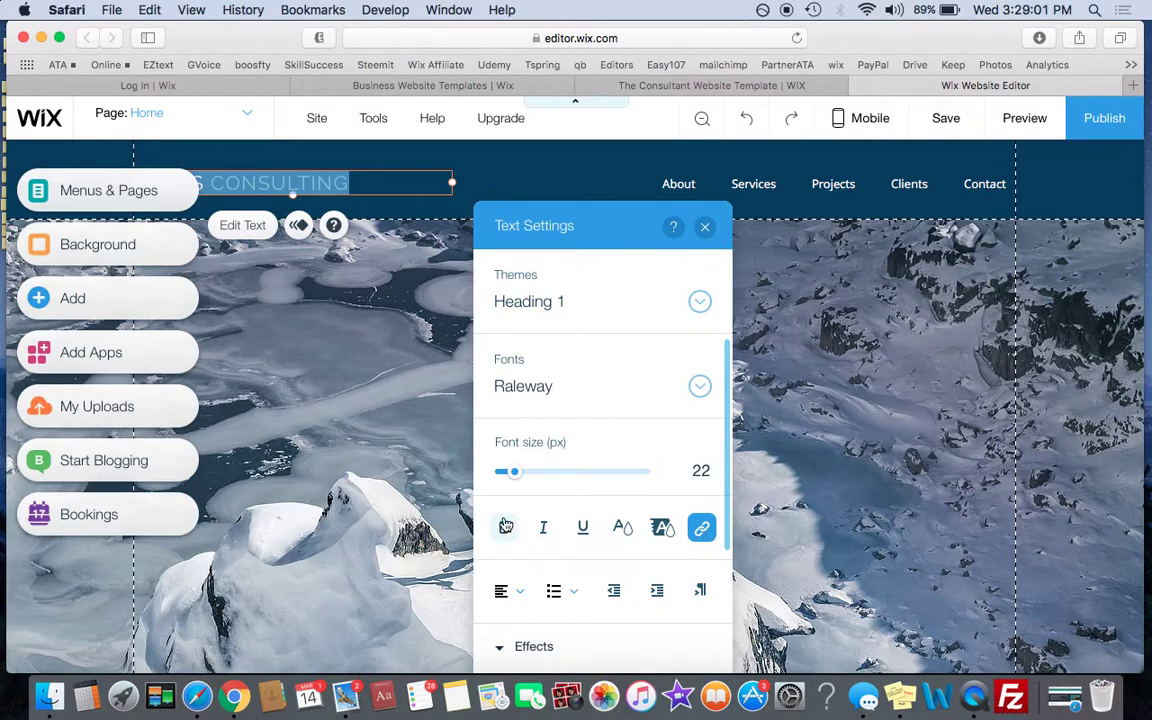
- Set the JAMES CONSULTING heading font to Roboto Bold with white text
{"action": "left_click", "coordinate": [536, 395]}
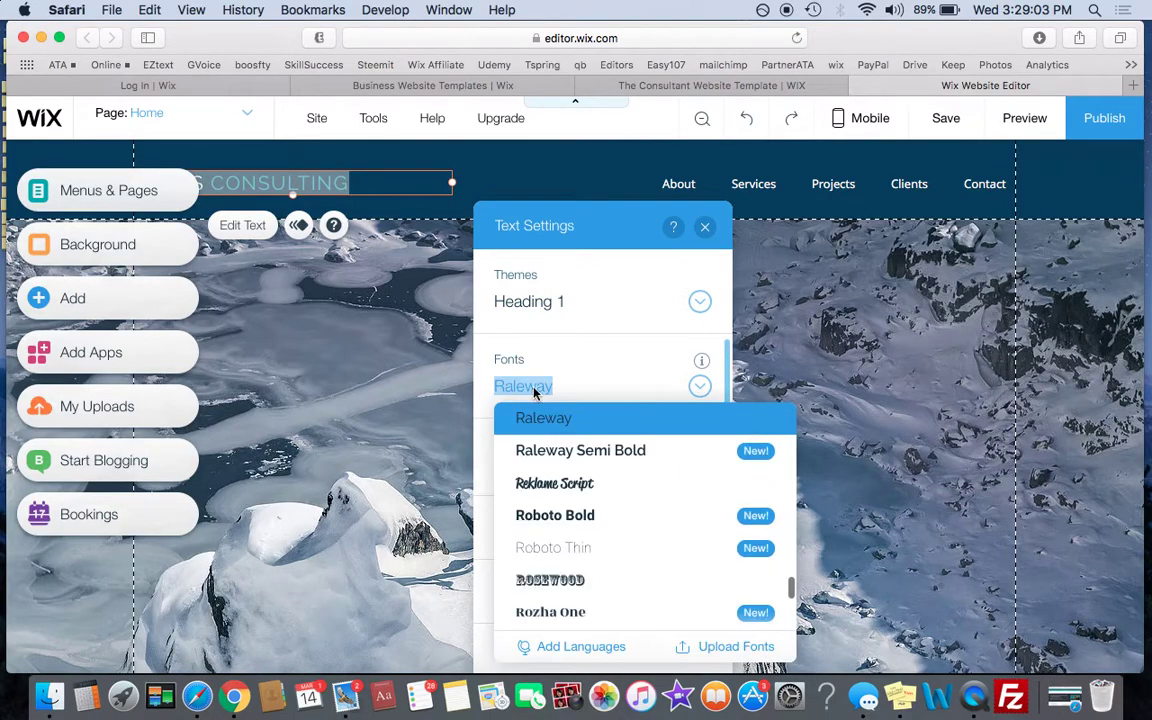
{"action": "left_click", "coordinate": [574, 524]}
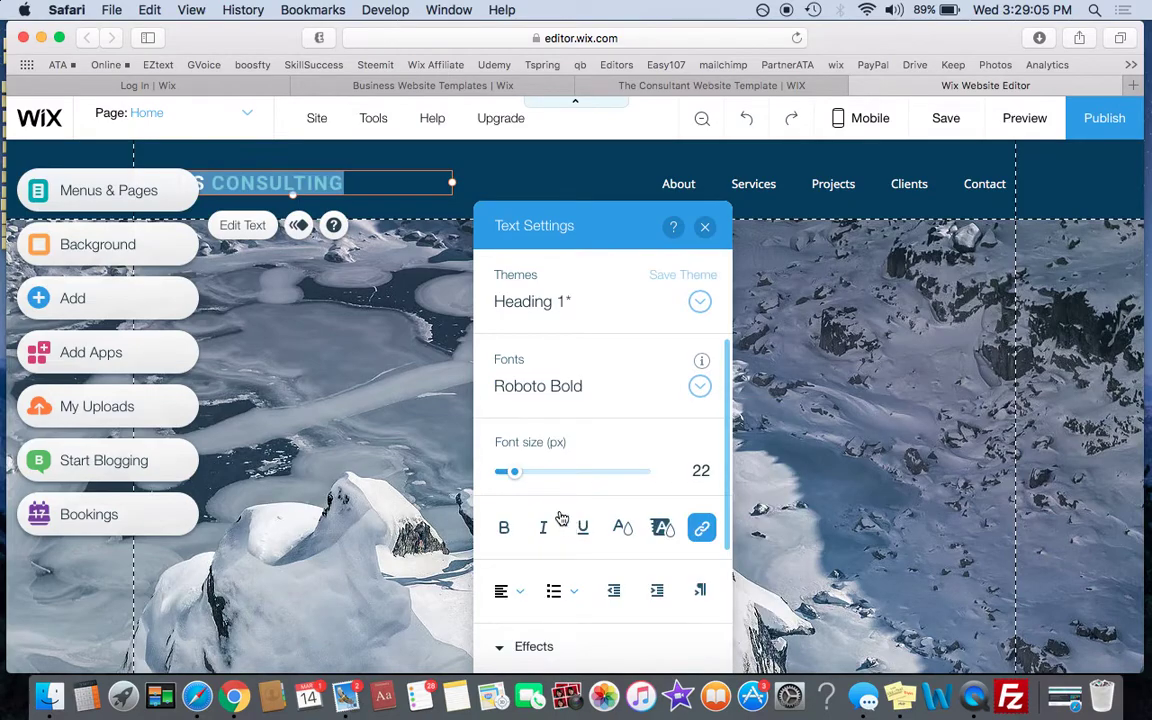
{"action": "left_click", "coordinate": [622, 530]}
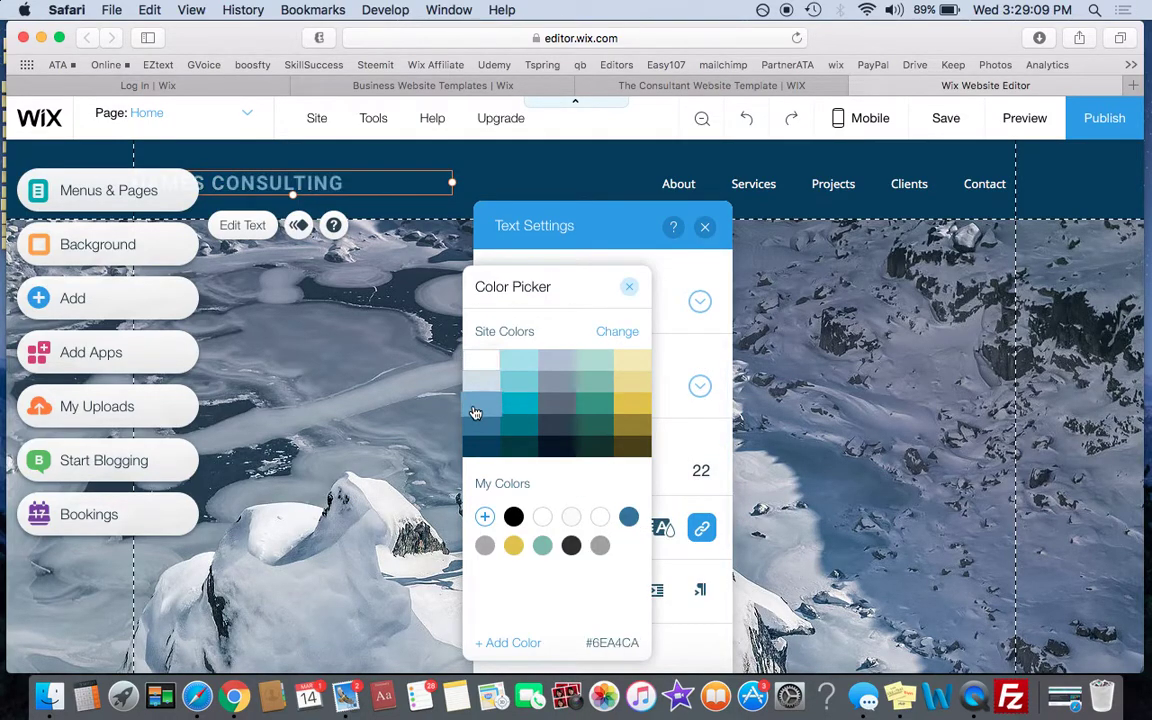
{"action": "left_click", "coordinate": [490, 358]}
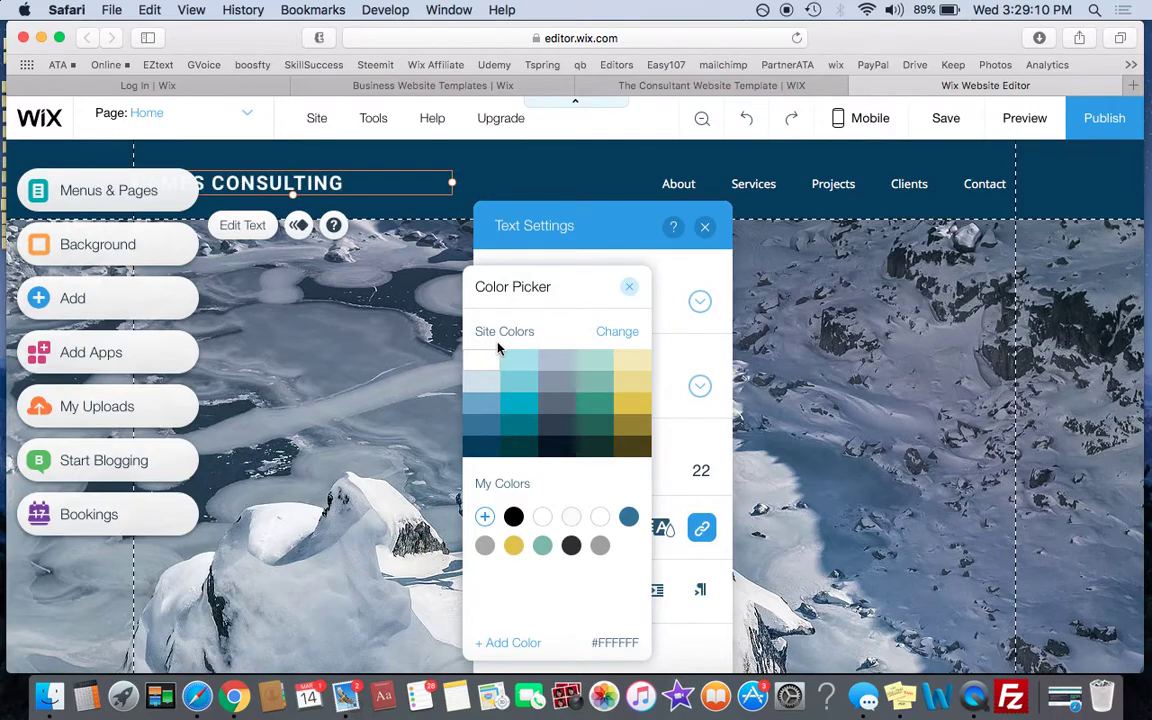
{"action": "left_click", "coordinate": [632, 290]}
{"action": "left_click", "coordinate": [706, 230]}
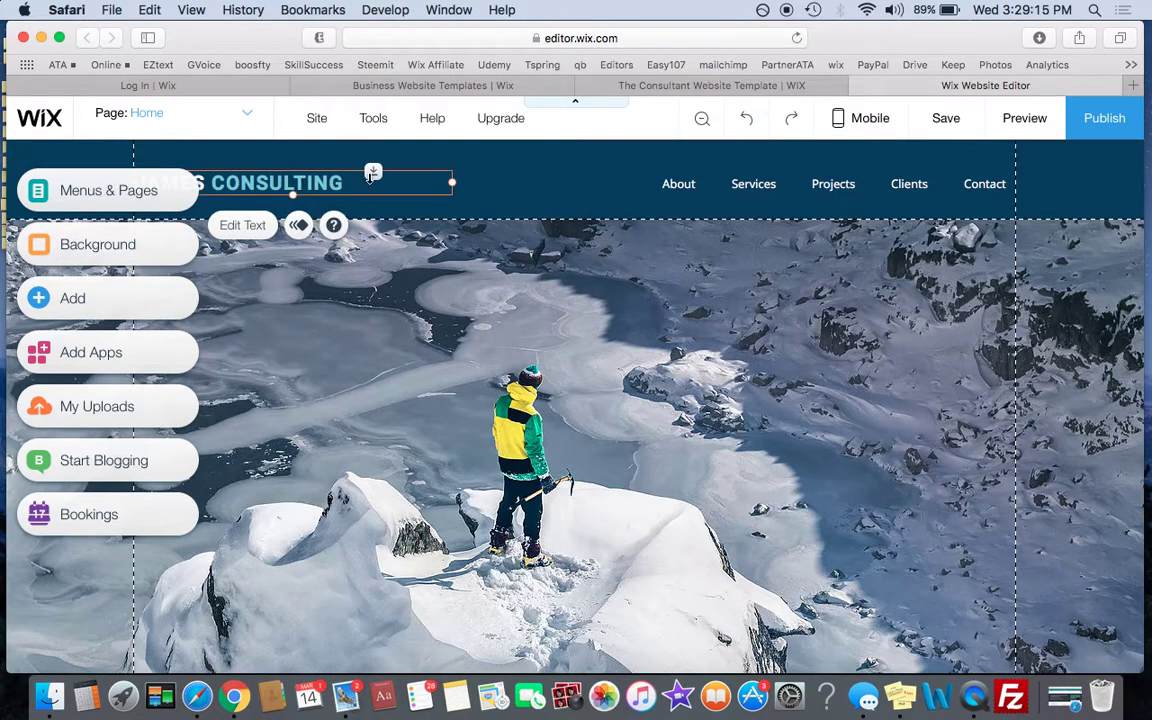
- Enlarge the heading to 25 px and leave its text effect at None
{"action": "left_click", "coordinate": [243, 226]}
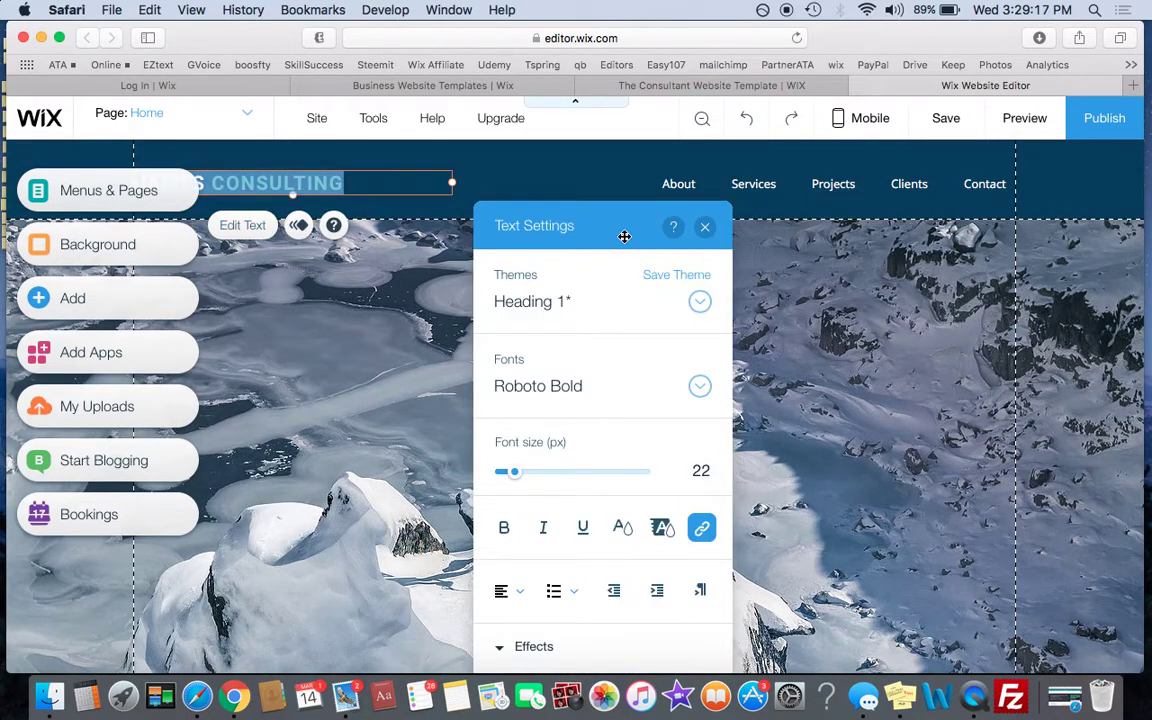
{"action": "left_click_drag", "start_coordinate": [511, 477], "coordinate": [519, 477]}
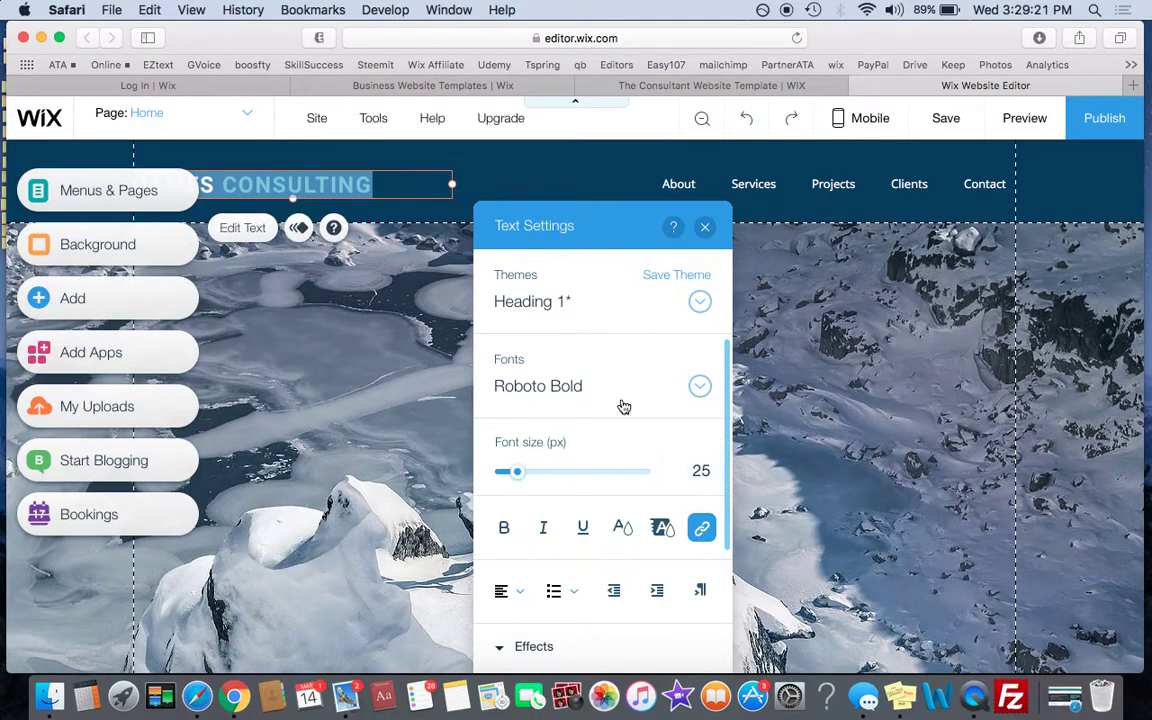
{"action": "scroll", "coordinate": [612, 365], "scroll_direction": "down", "scroll_amount": 2}
{"action": "scroll", "coordinate": [610, 365], "scroll_direction": "down", "scroll_amount": 2}
{"action": "scroll", "coordinate": [612, 365], "scroll_direction": "down", "scroll_amount": 1}
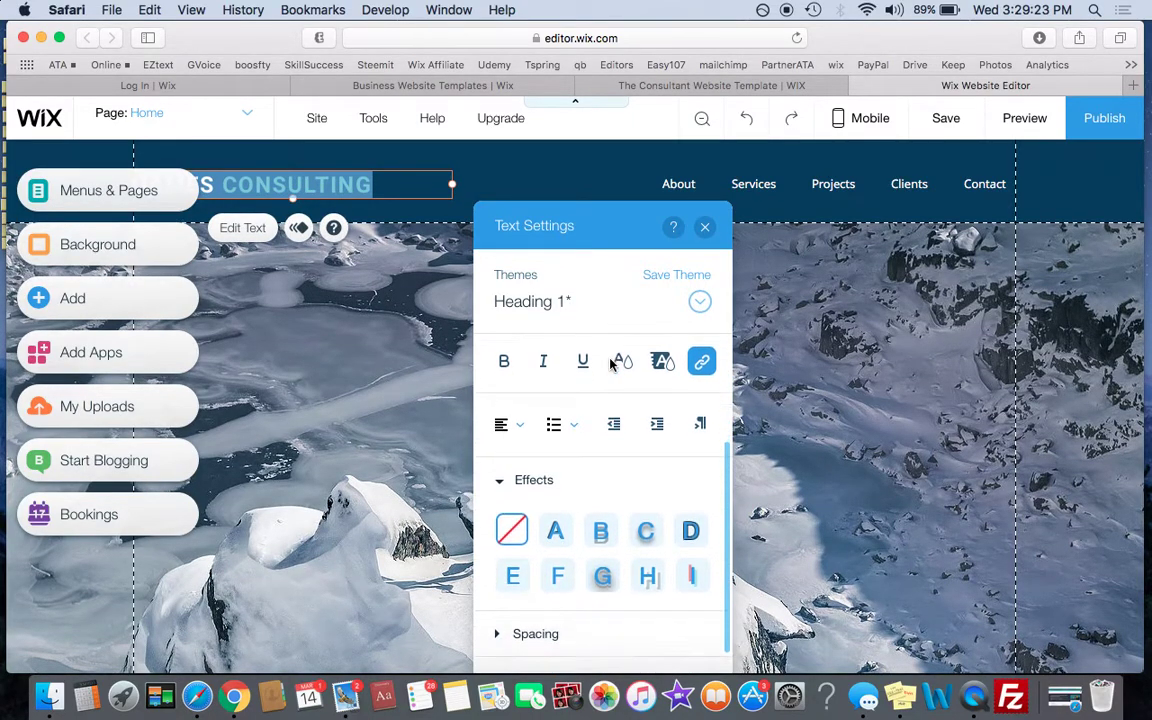
{"action": "scroll", "coordinate": [609, 360], "scroll_direction": "down", "scroll_amount": 1}
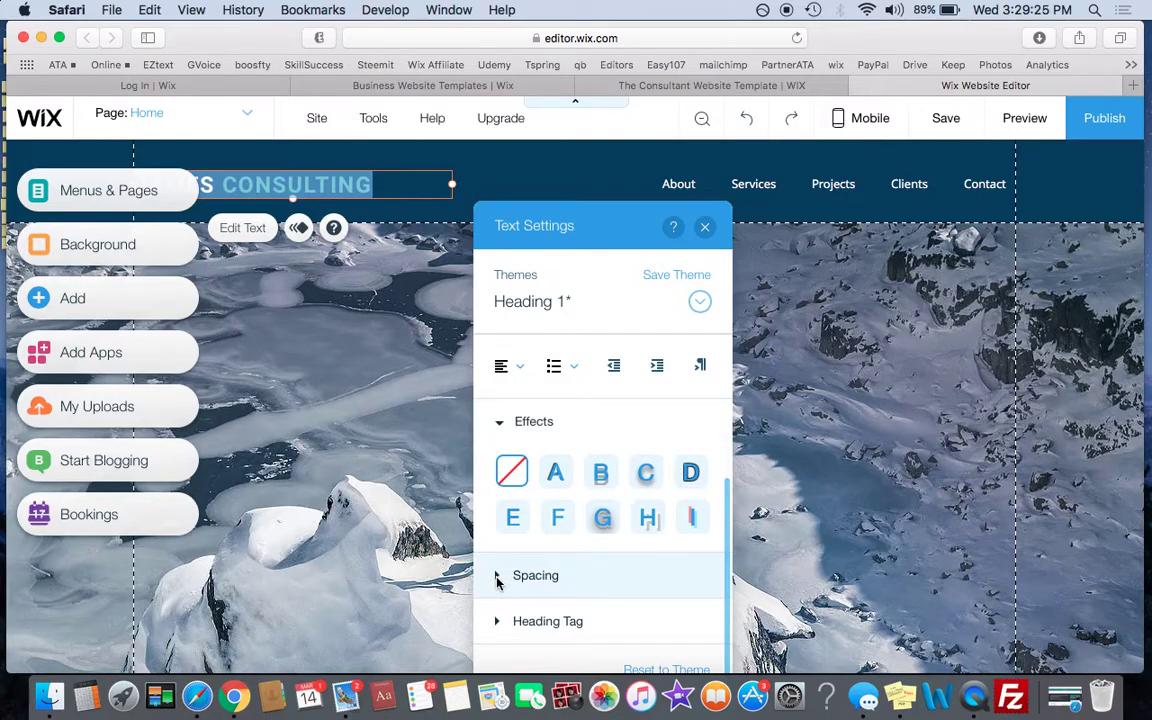
{"action": "left_click", "coordinate": [550, 480]}
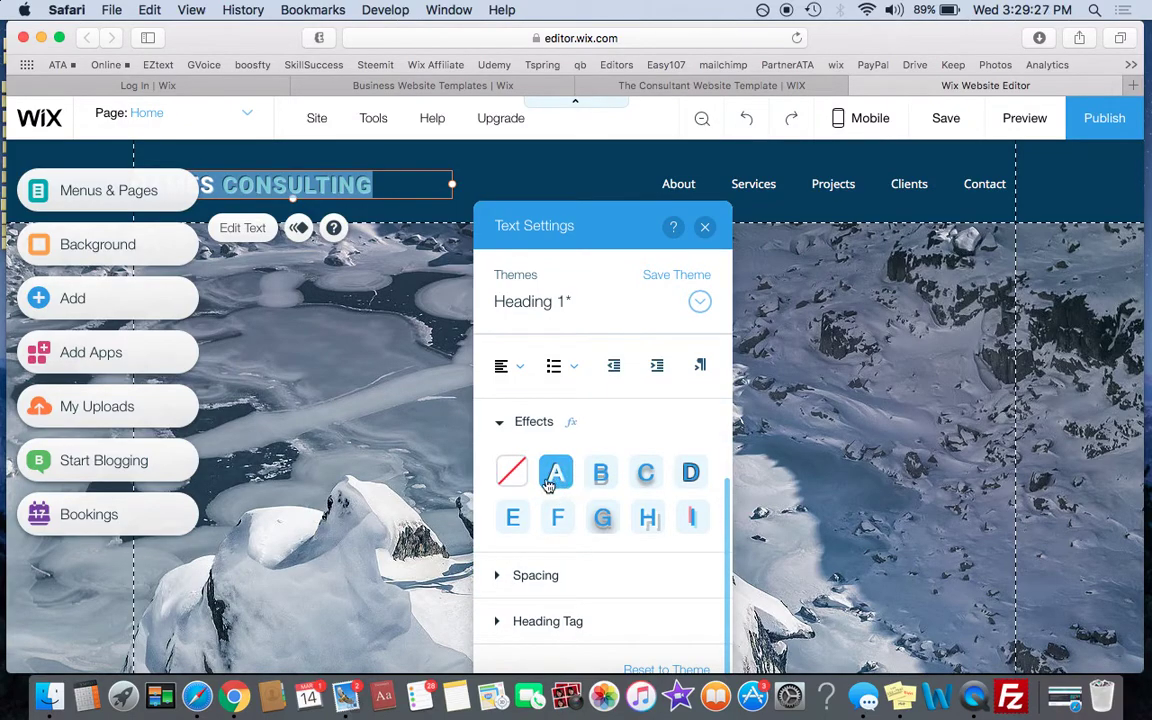
{"action": "left_click", "coordinate": [511, 471]}
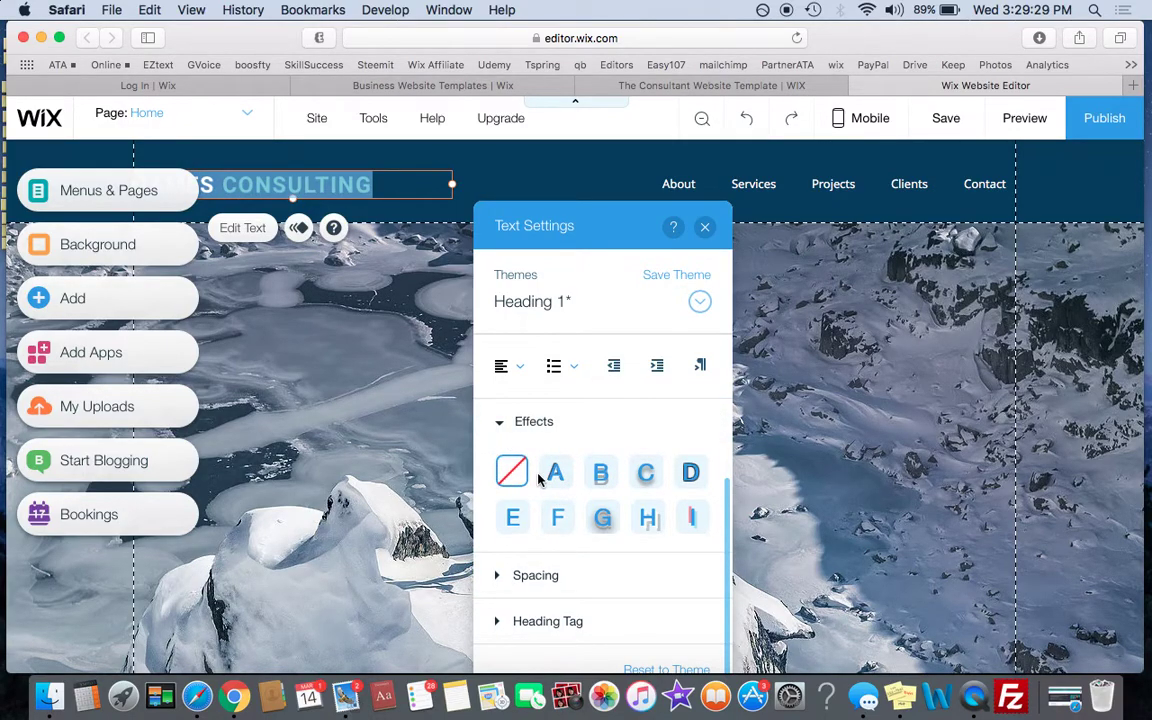
{"action": "scroll", "coordinate": [538, 480], "scroll_direction": "up", "scroll_amount": 2}
{"action": "scroll", "coordinate": [540, 470], "scroll_direction": "up", "scroll_amount": 1}
{"action": "scroll", "coordinate": [540, 465], "scroll_direction": "up", "scroll_amount": 1}
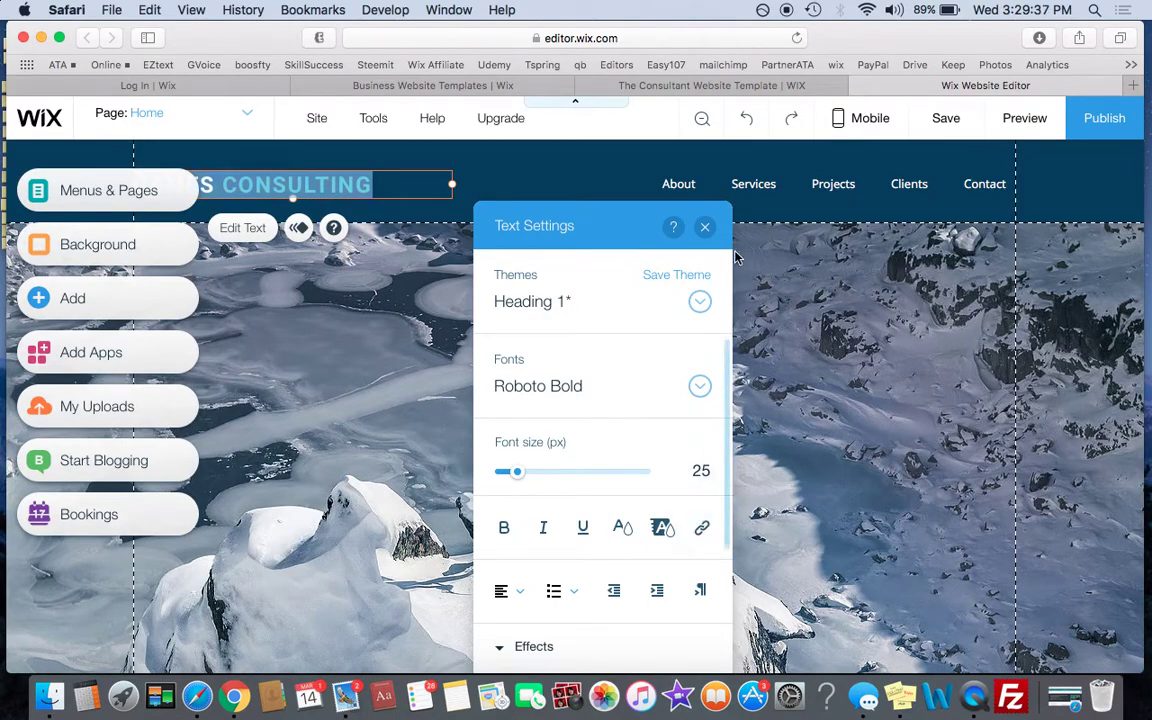
- Preview the site to inspect the heading text, then return to the editor
{"action": "left_click", "coordinate": [705, 227]}
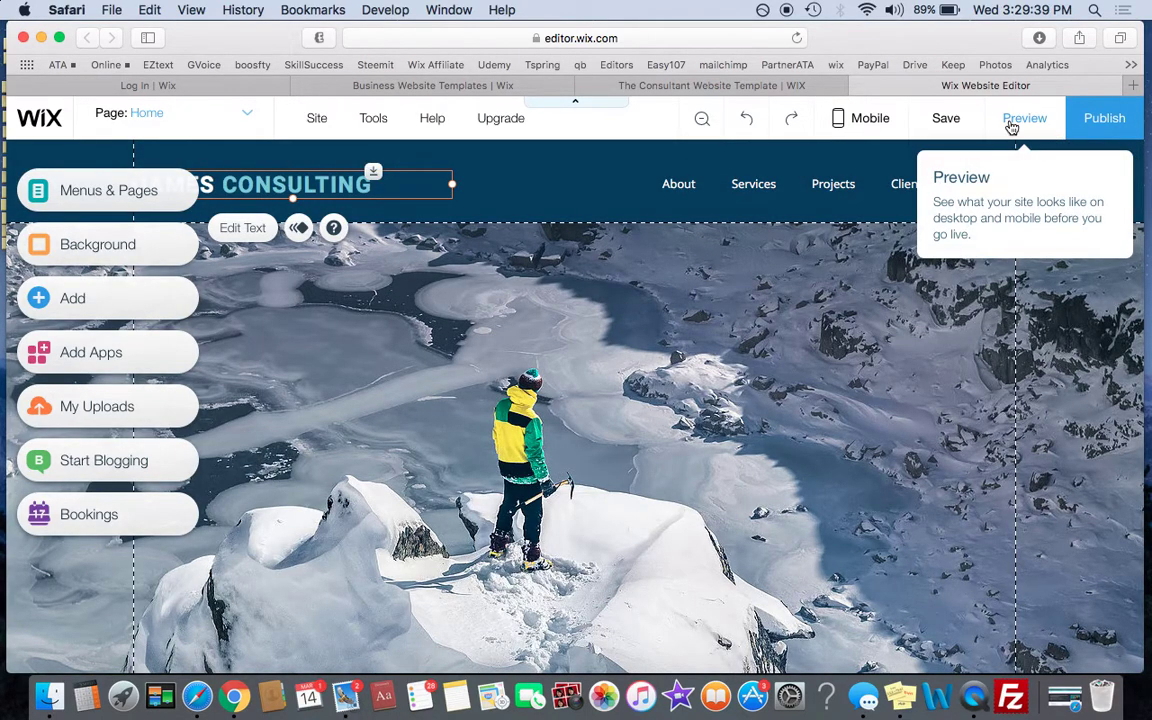
{"action": "left_click", "coordinate": [1011, 124]}
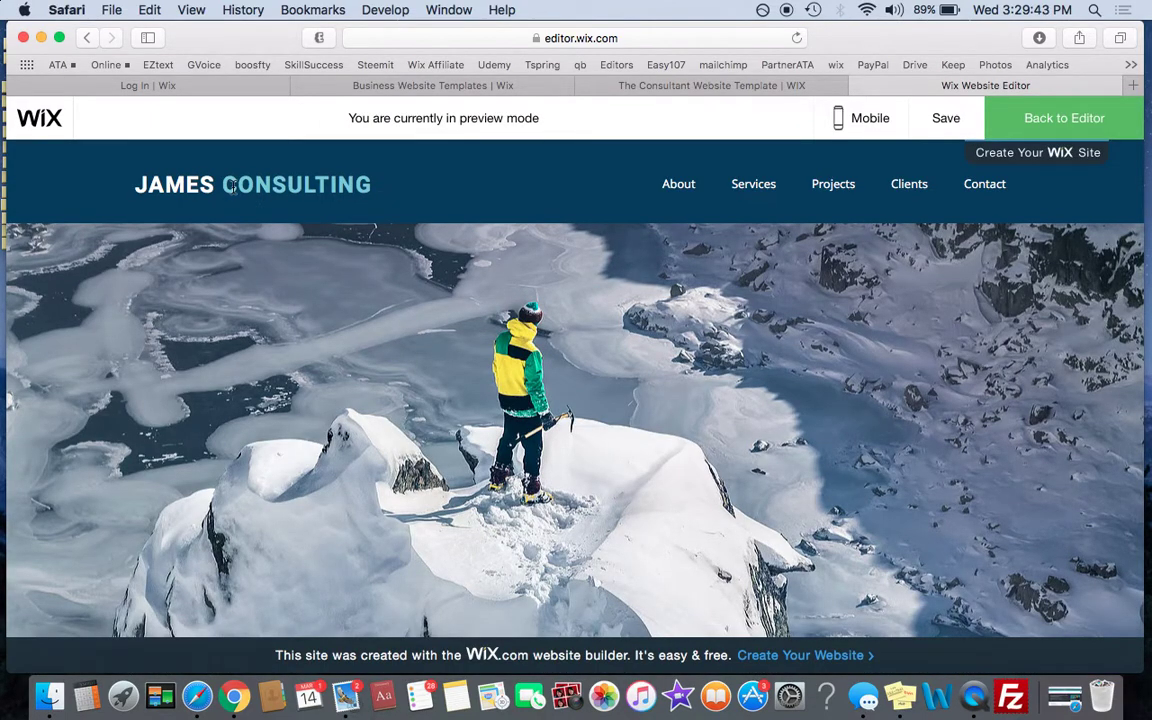
{"action": "double_click", "coordinate": [333, 183]}
{"action": "left_click", "coordinate": [229, 186]}
{"action": "left_click_drag", "start_coordinate": [303, 185], "coordinate": [226, 185]}
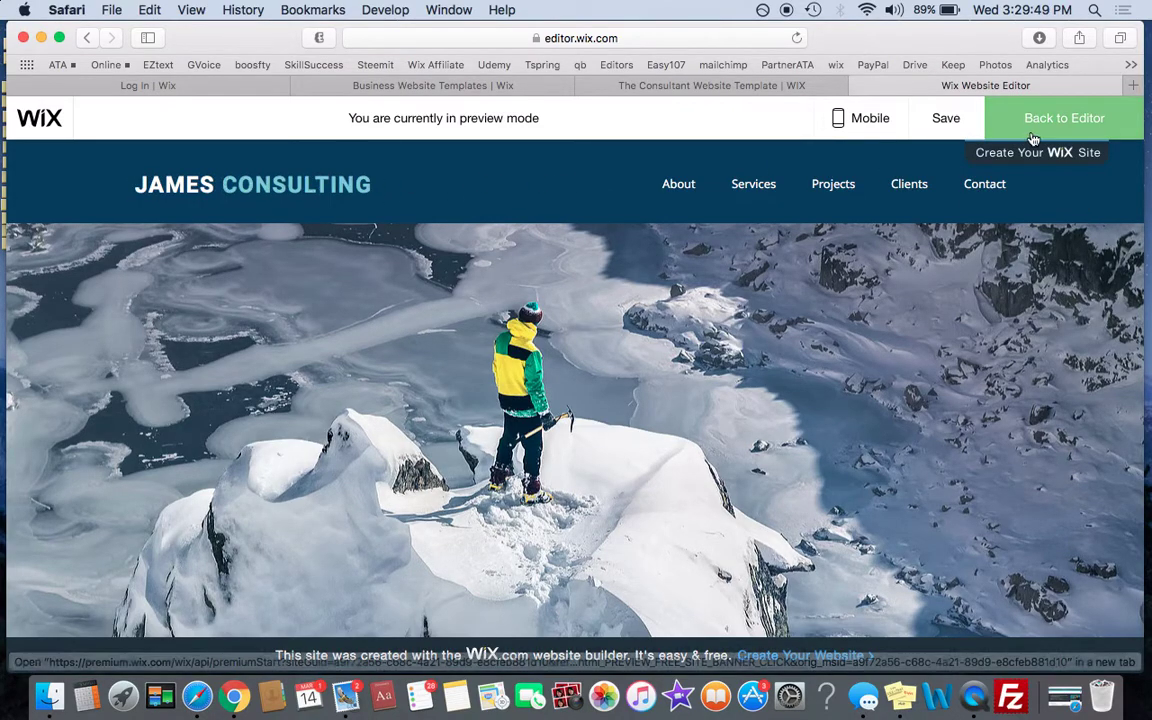
{"action": "left_click", "coordinate": [1065, 120]}
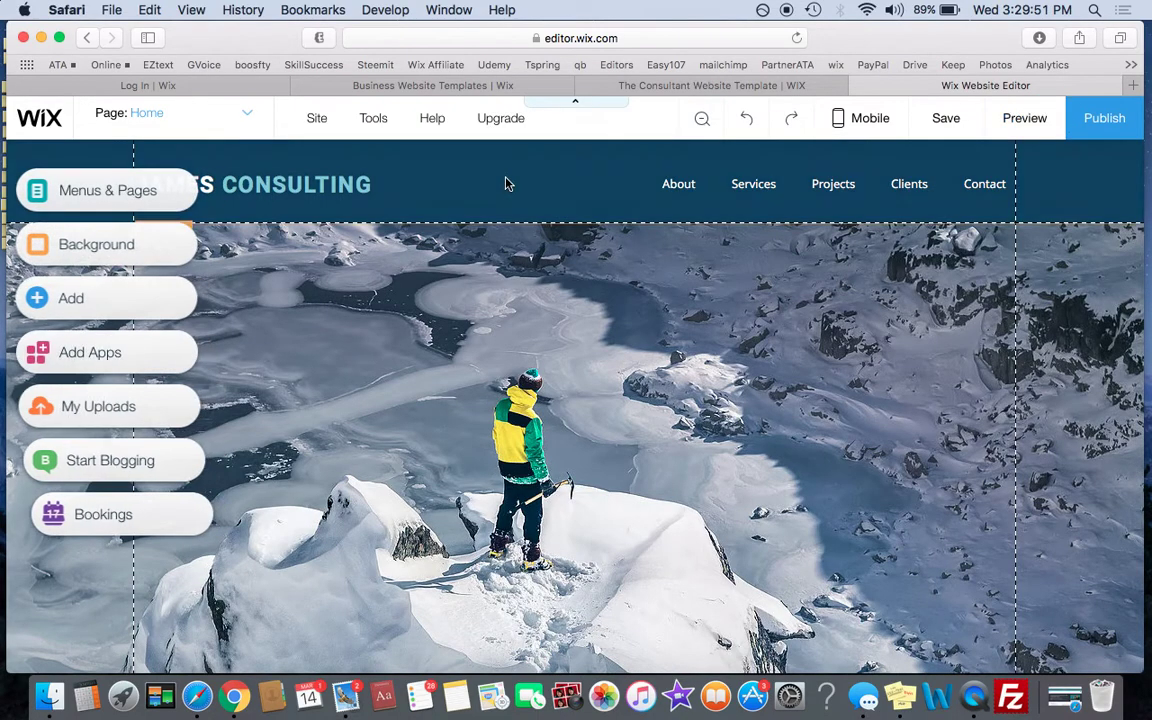
- Link the JAMES CONSULTING title to the Home page
{"action": "left_click", "coordinate": [285, 185]}
{"action": "left_click", "coordinate": [243, 229]}
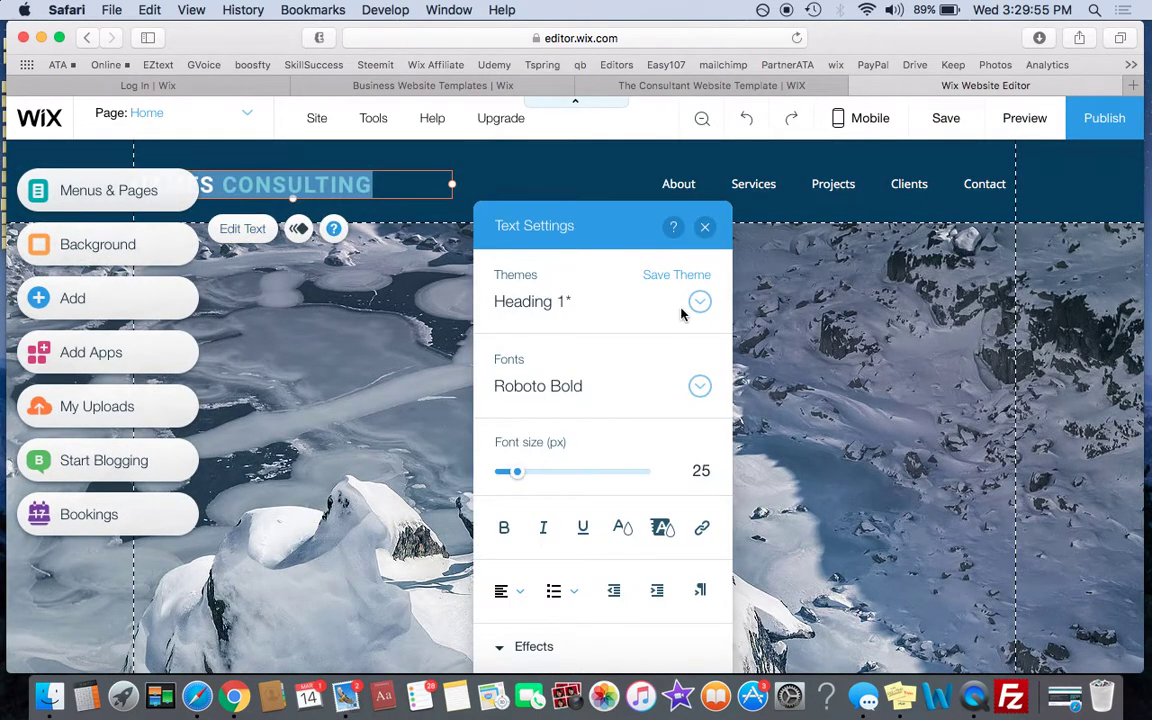
{"action": "left_click", "coordinate": [703, 530]}
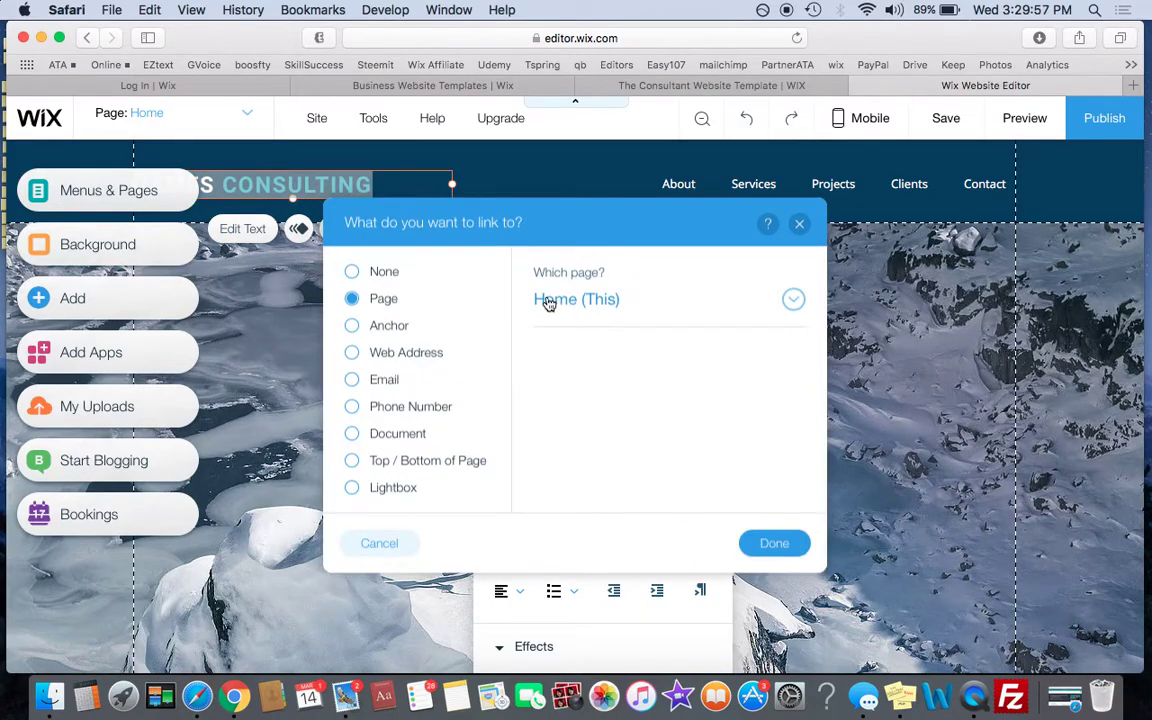
{"action": "left_click", "coordinate": [588, 302]}
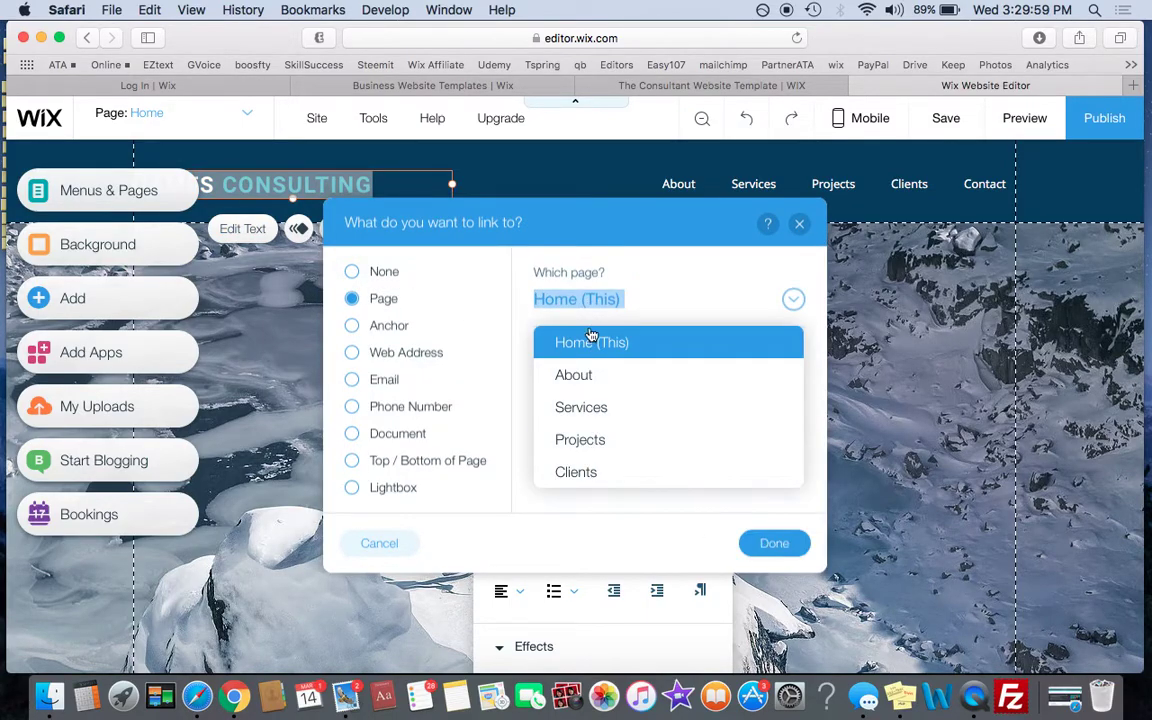
{"action": "left_click", "coordinate": [584, 306]}
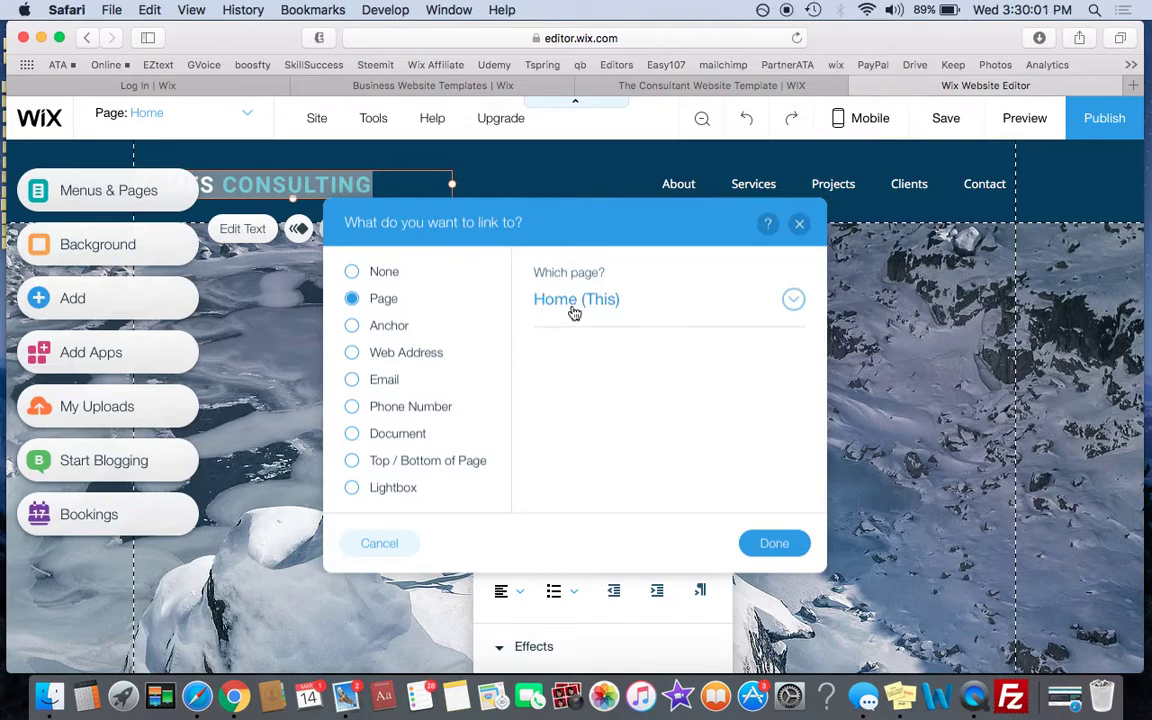
{"action": "left_click", "coordinate": [772, 545]}
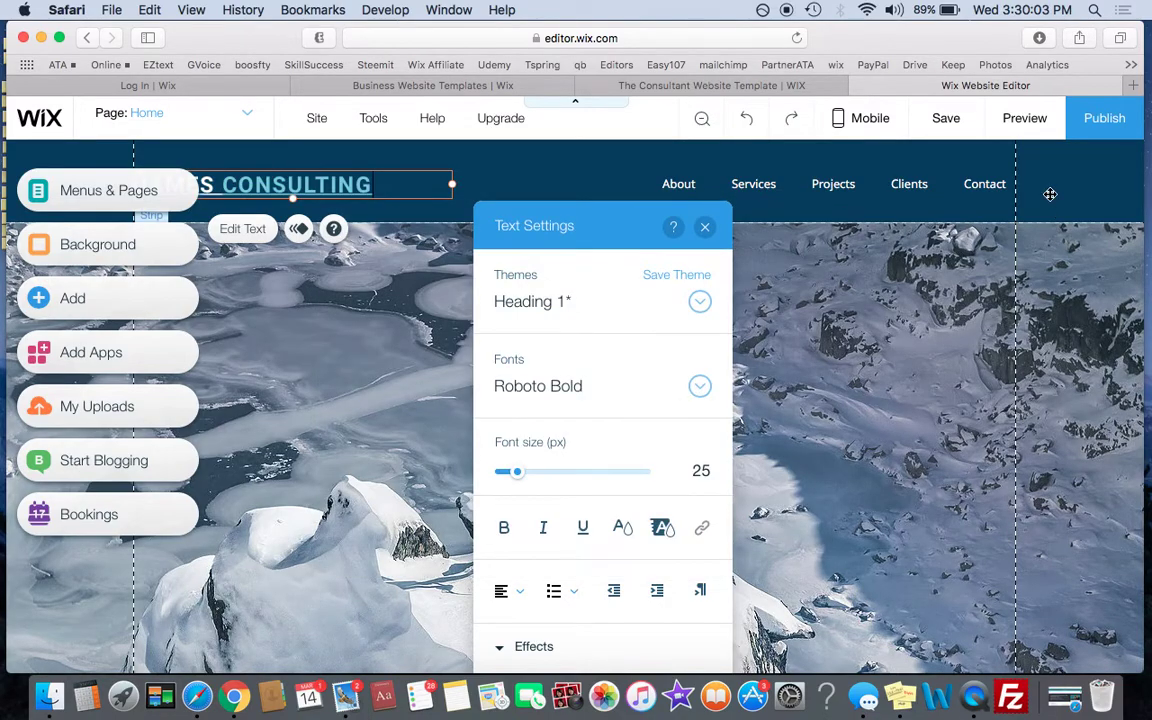
- Preview the site and click the title to confirm it returns to Home
{"action": "left_click", "coordinate": [1033, 127]}
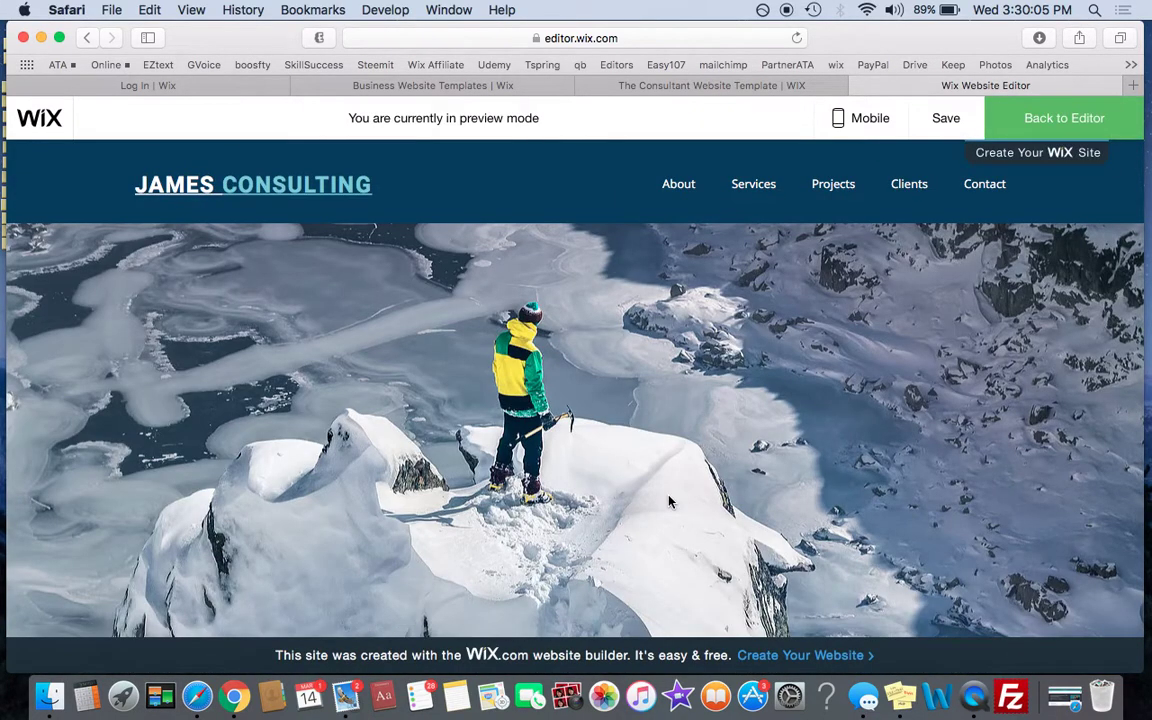
{"action": "scroll", "coordinate": [601, 445], "scroll_direction": "down", "scroll_amount": 2}
{"action": "scroll", "coordinate": [601, 445], "scroll_direction": "down", "scroll_amount": 10}
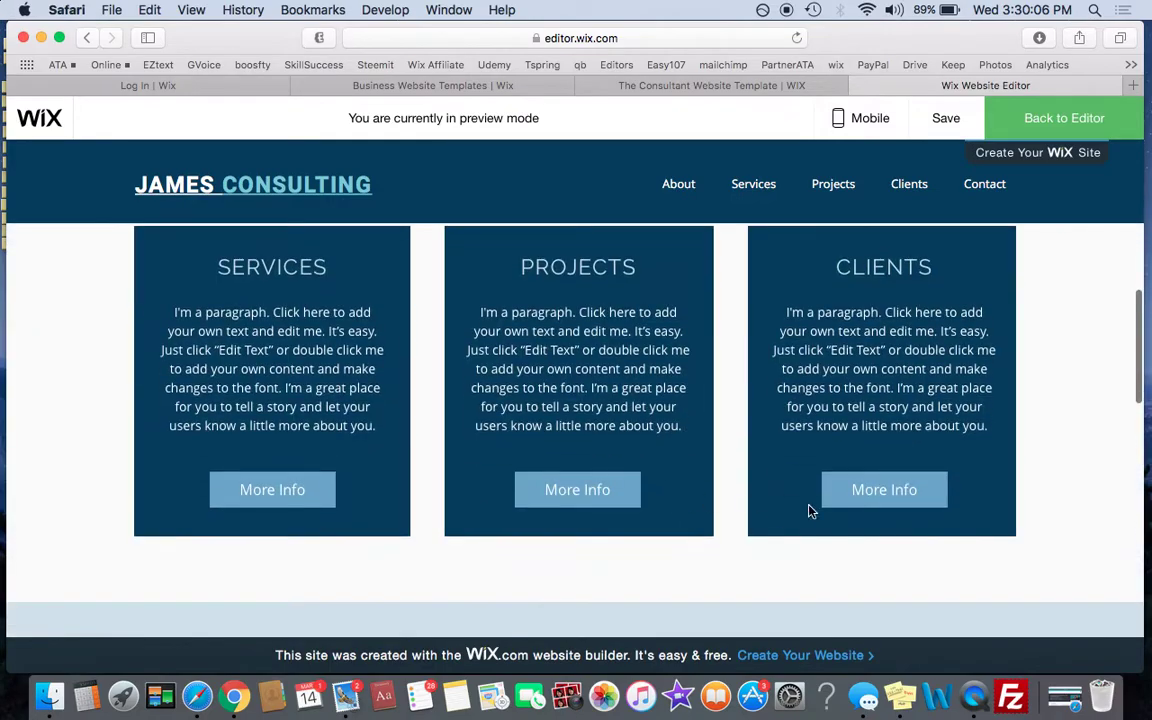
{"action": "left_click", "coordinate": [240, 196]}
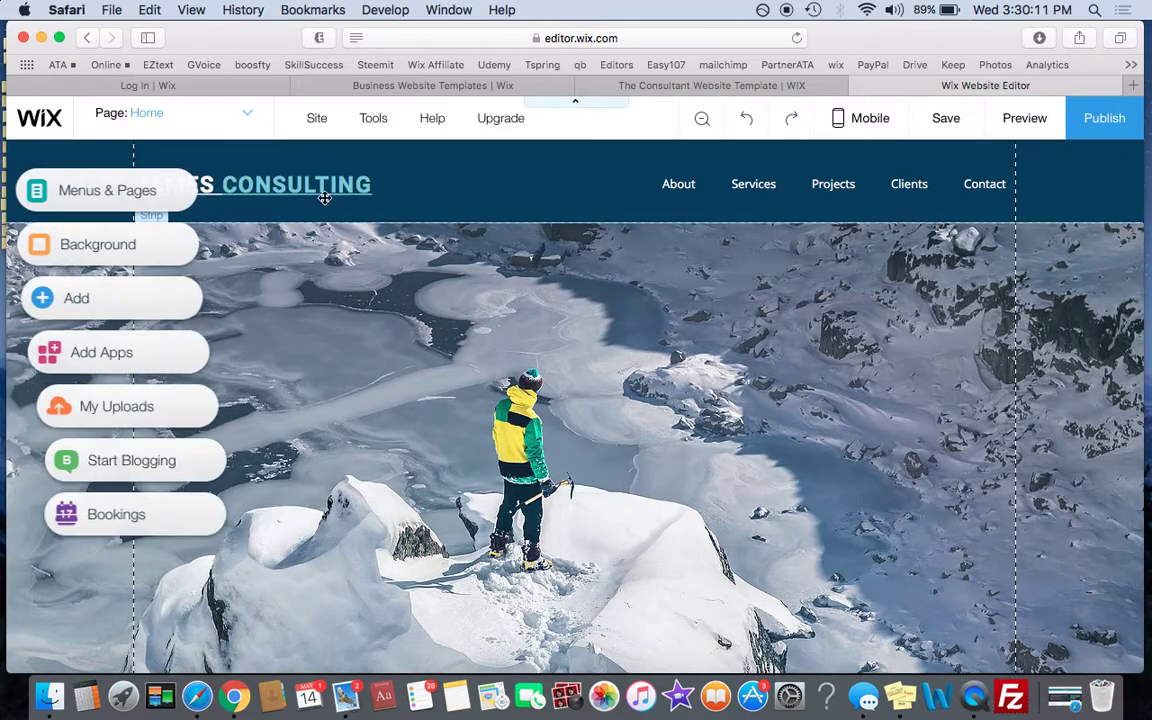
- Turn off the underline on the linked JAMES CONSULTING title and close its text settings
{"action": "left_click", "coordinate": [321, 188]}
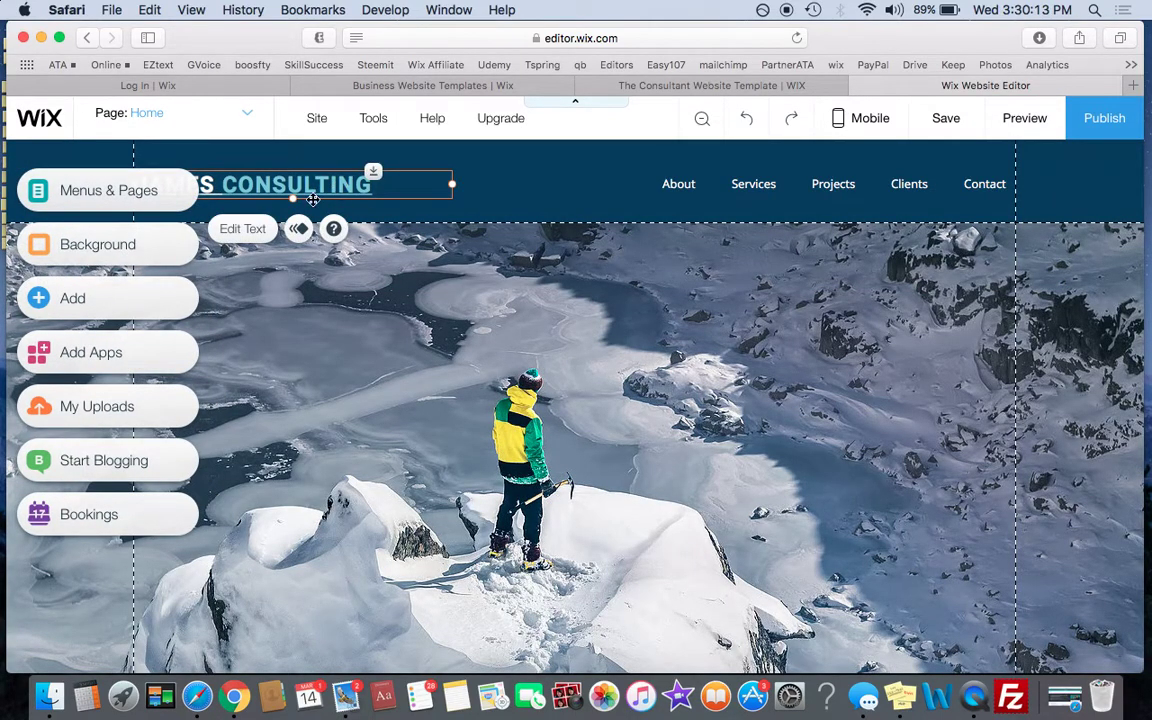
{"action": "left_click", "coordinate": [236, 229]}
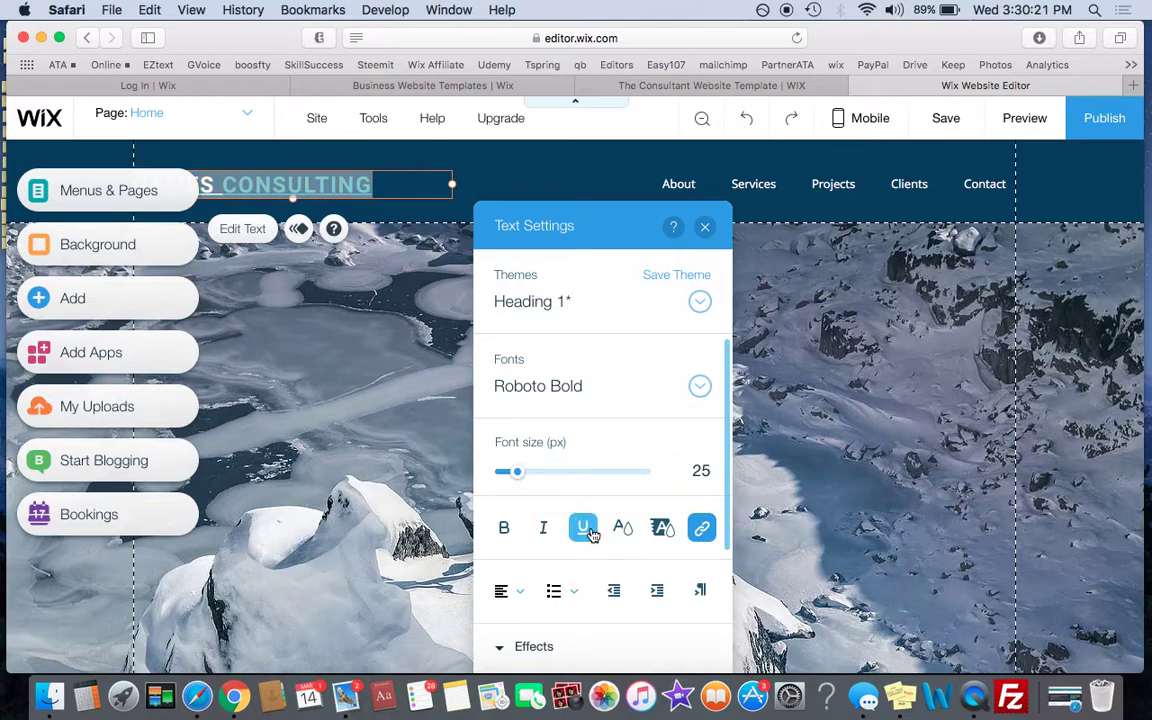
{"action": "scroll", "coordinate": [572, 503], "scroll_direction": "down", "scroll_amount": 5}
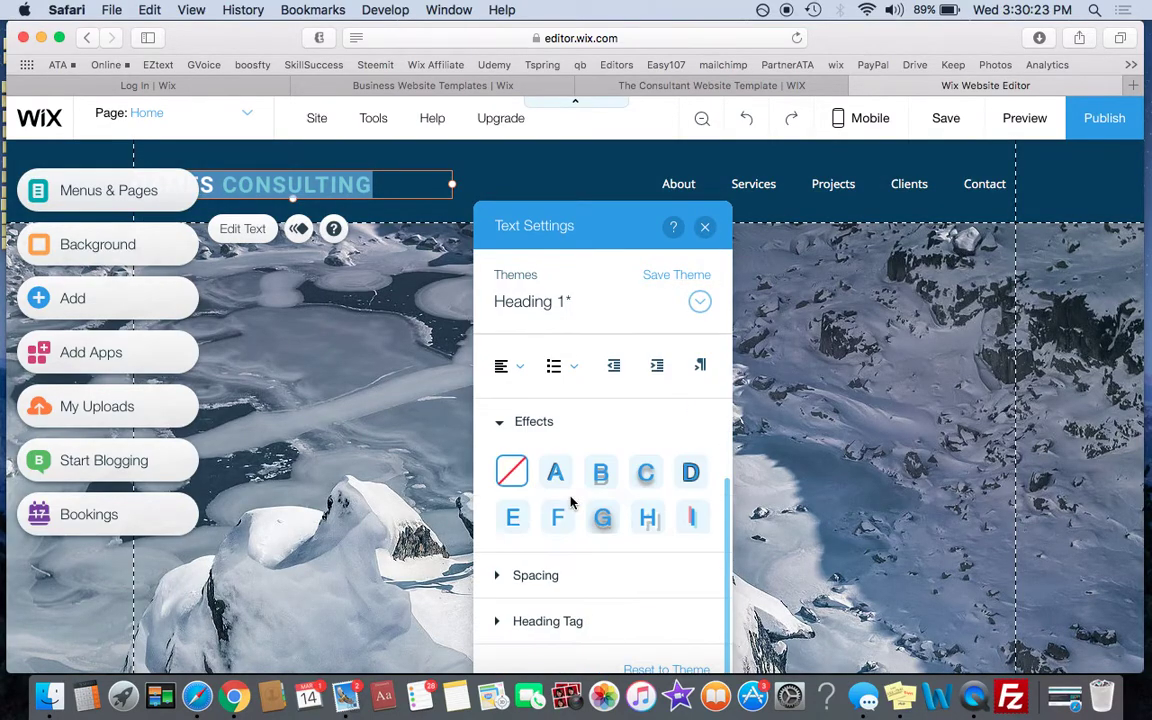
{"action": "scroll", "coordinate": [572, 503], "scroll_direction": "up", "scroll_amount": 5}
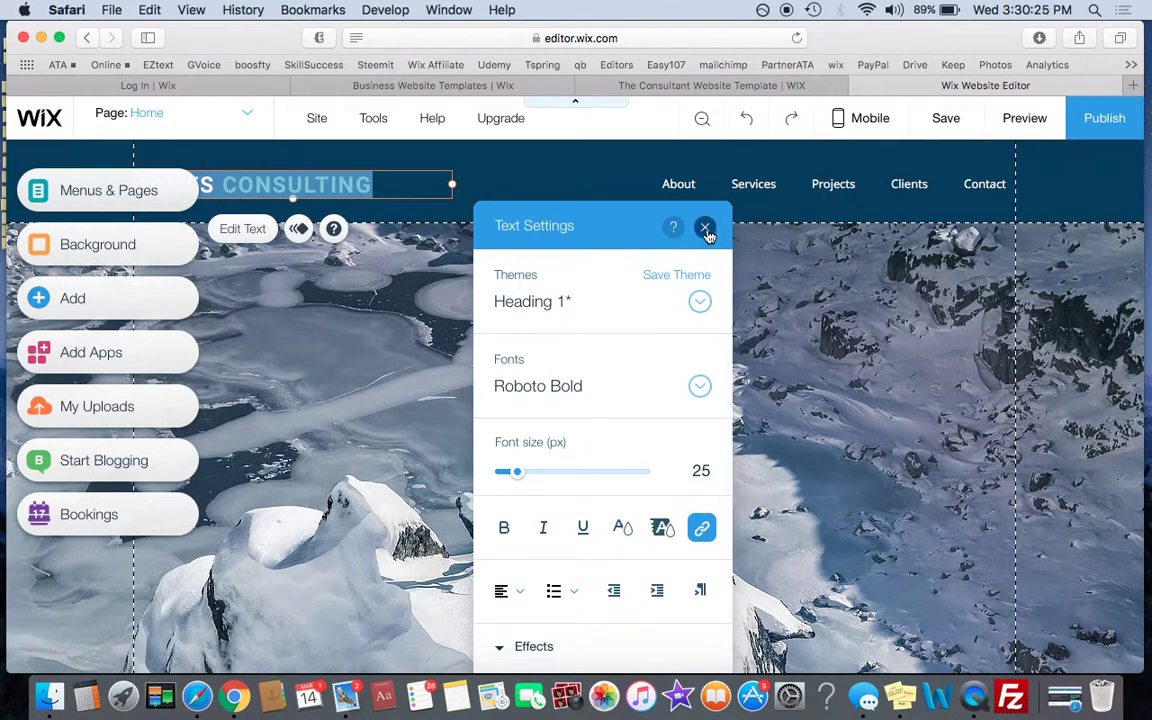
{"action": "left_click", "coordinate": [705, 227]}
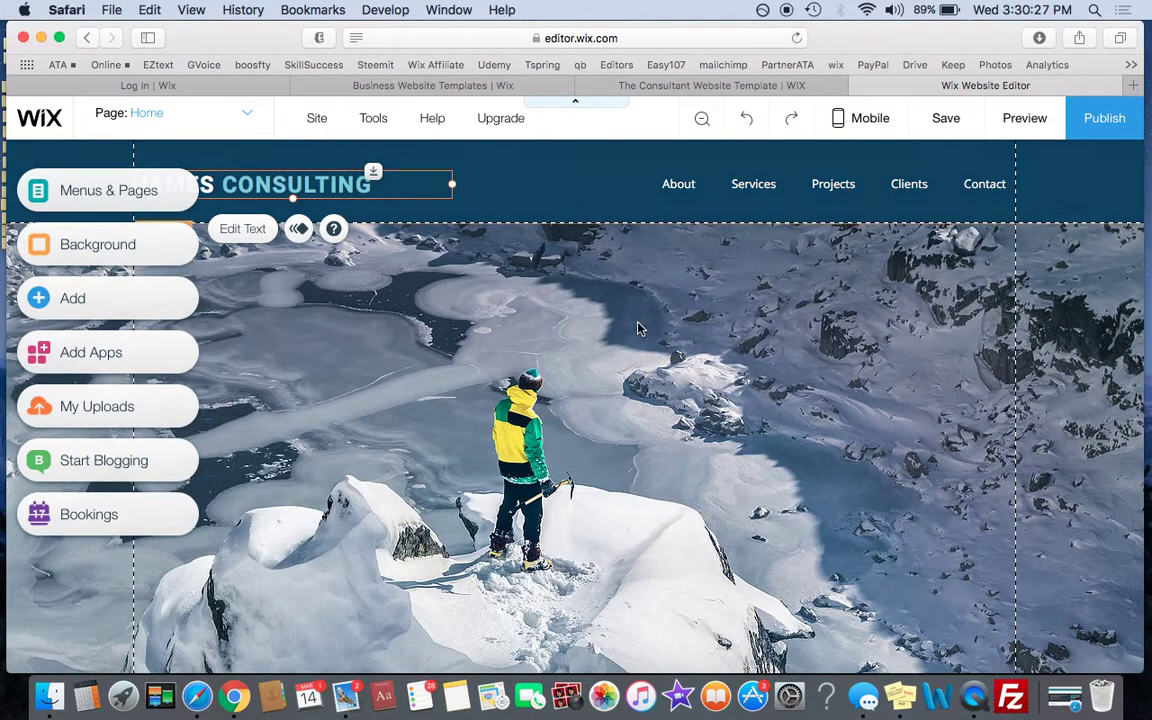
{"action": "scroll", "coordinate": [640, 324], "scroll_direction": "down", "scroll_amount": 5}
{"action": "scroll", "coordinate": [697, 254], "scroll_direction": "up", "scroll_amount": 5}
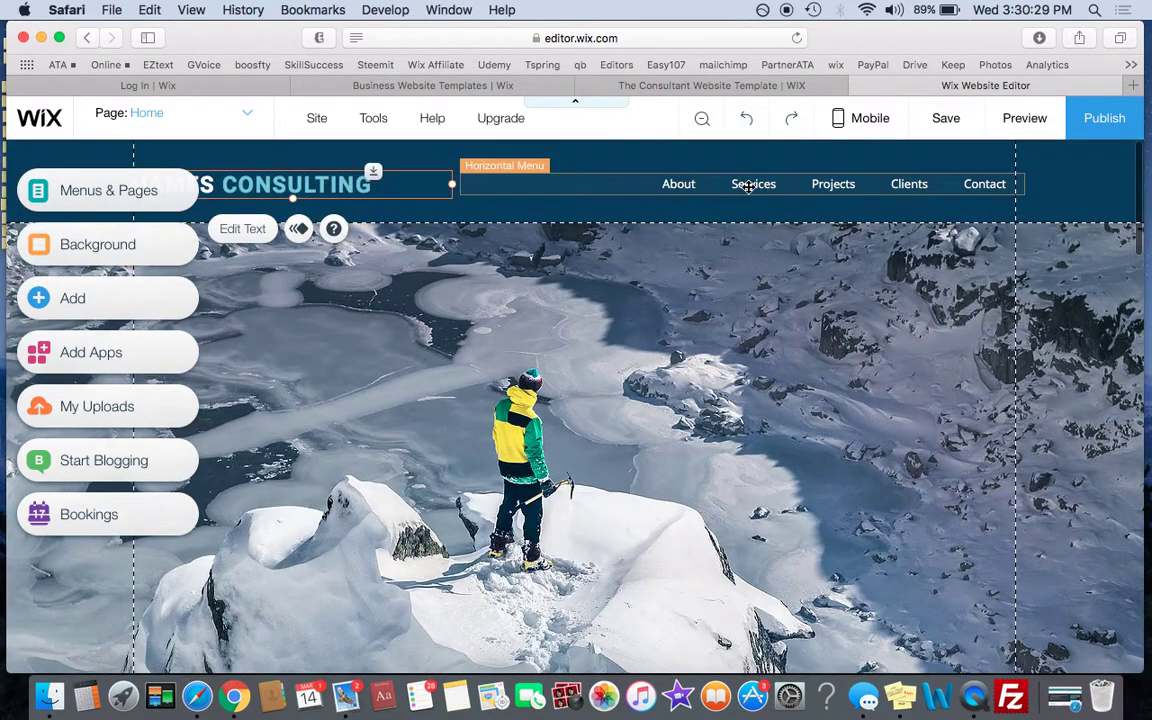
{"action": "left_click", "coordinate": [250, 119]}
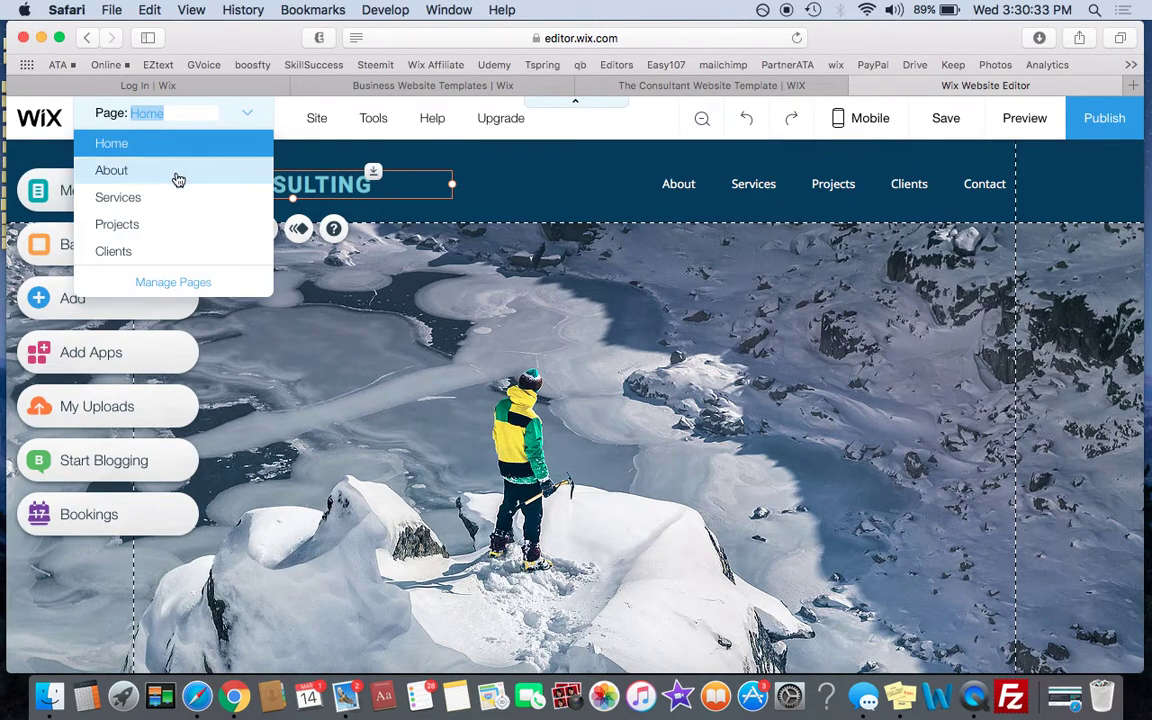
- Add a Gallery page, order it between Clients and Contact, then return to Home
{"action": "left_click", "coordinate": [155, 284]}
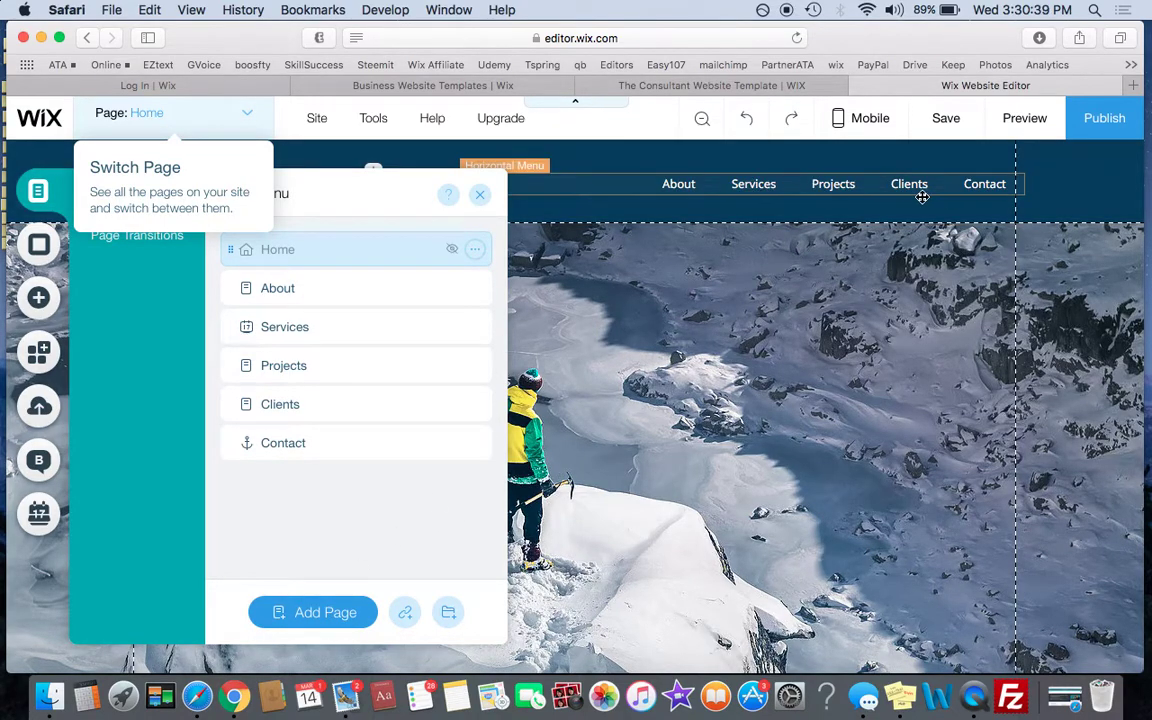
{"action": "left_click", "coordinate": [327, 612]}
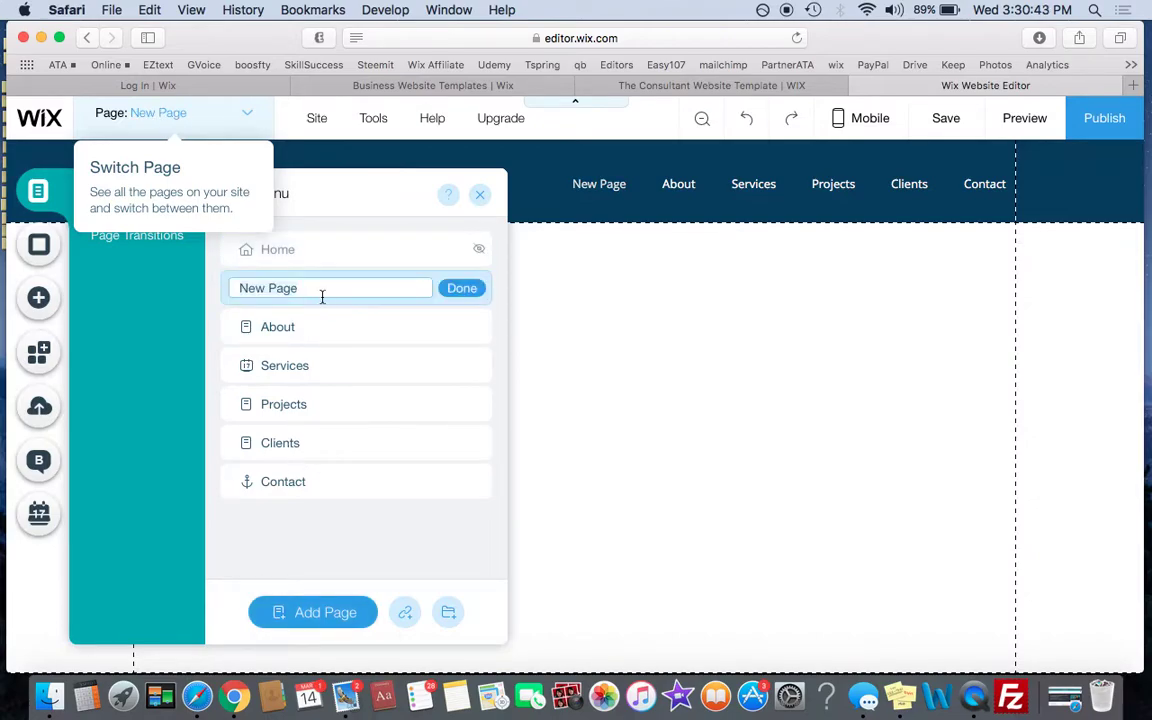
{"action": "type", "text": "Gallery"}
{"action": "left_click", "coordinate": [463, 288]}
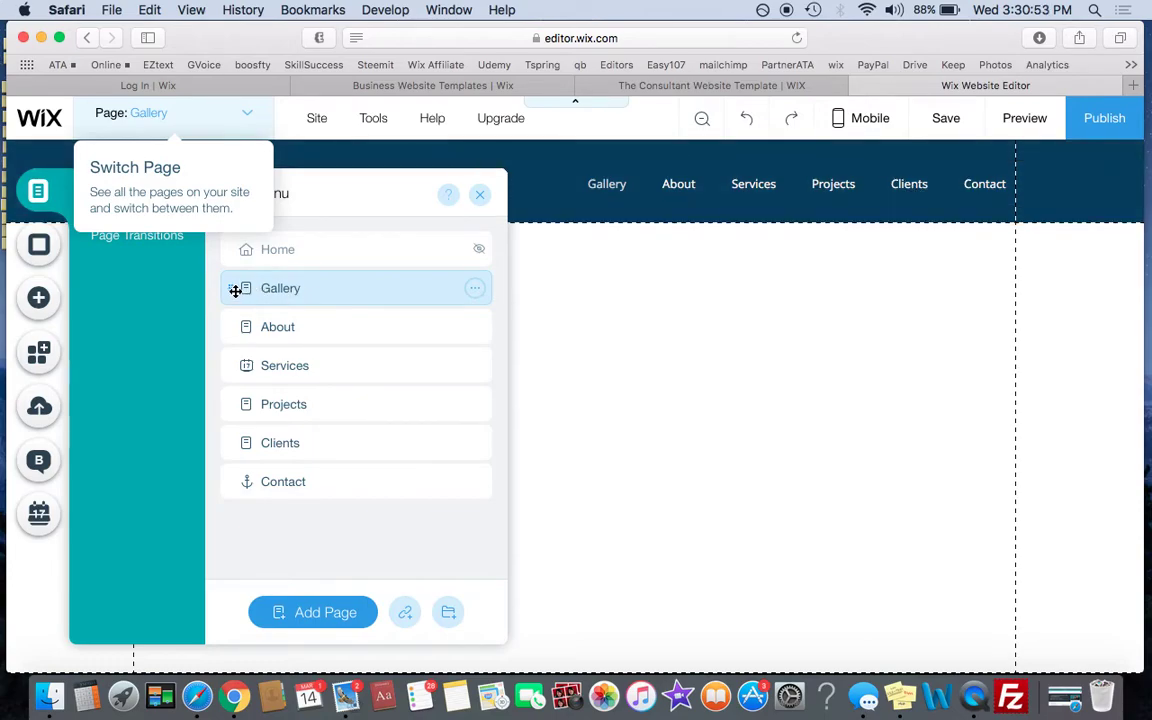
{"action": "left_click_drag", "start_coordinate": [229, 289], "coordinate": [223, 428]}
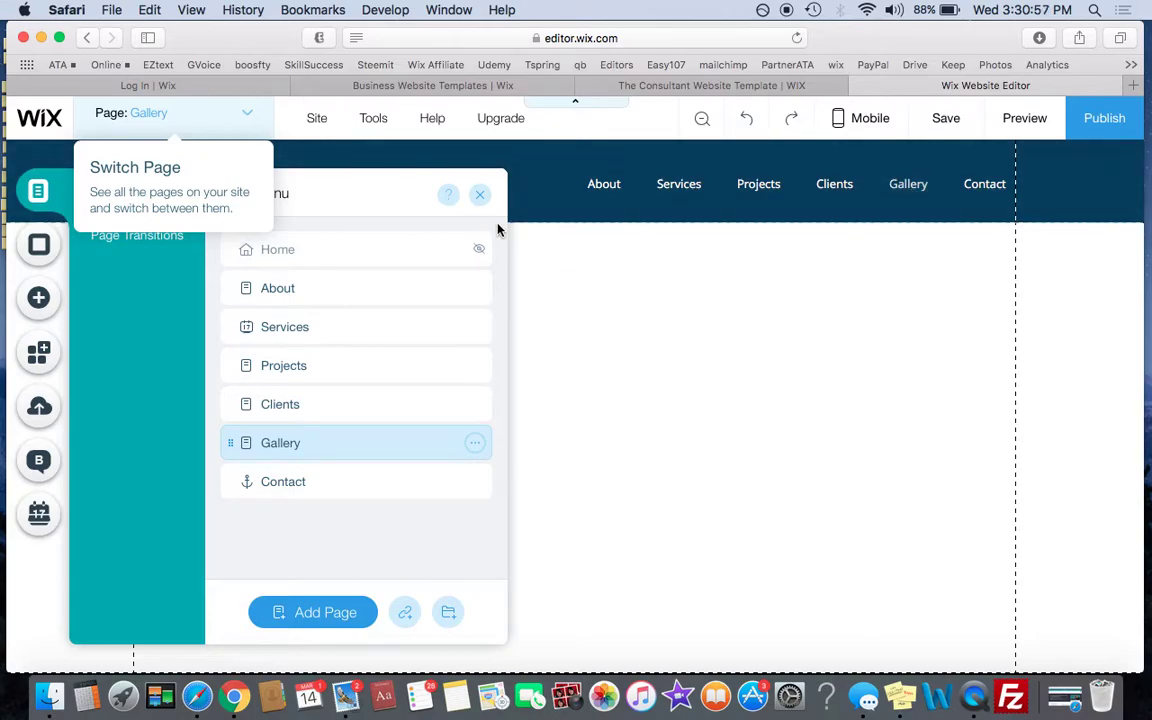
{"action": "left_click", "coordinate": [479, 194]}
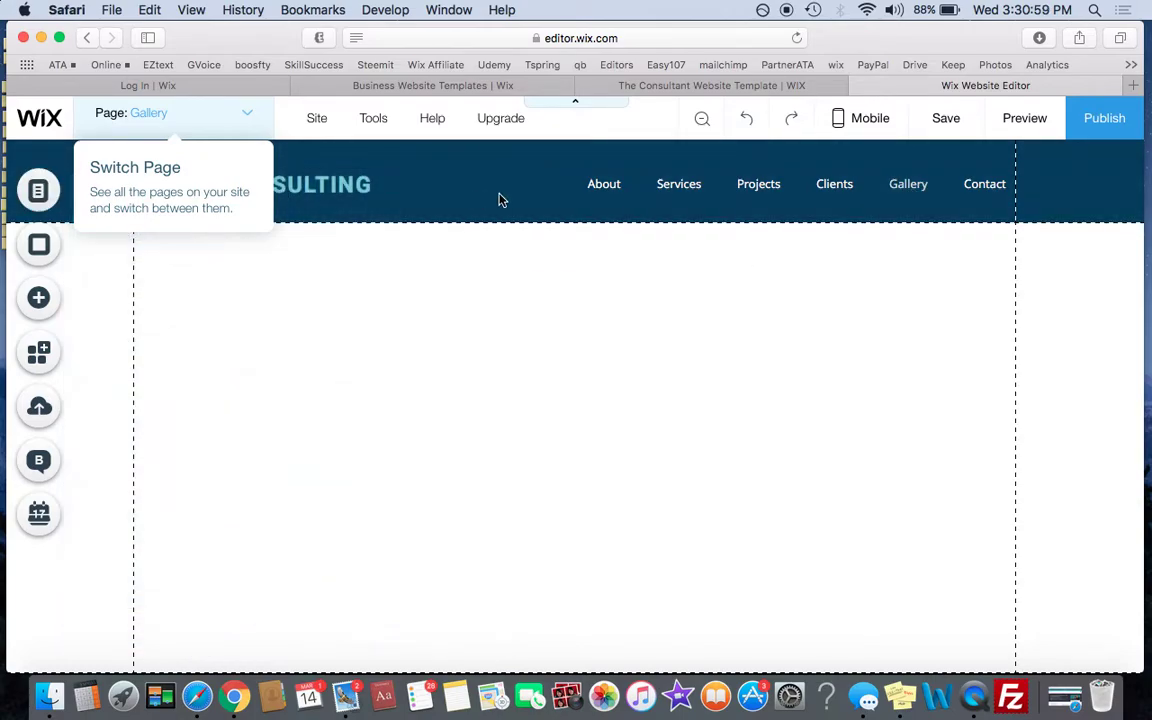
{"action": "left_click", "coordinate": [250, 120]}
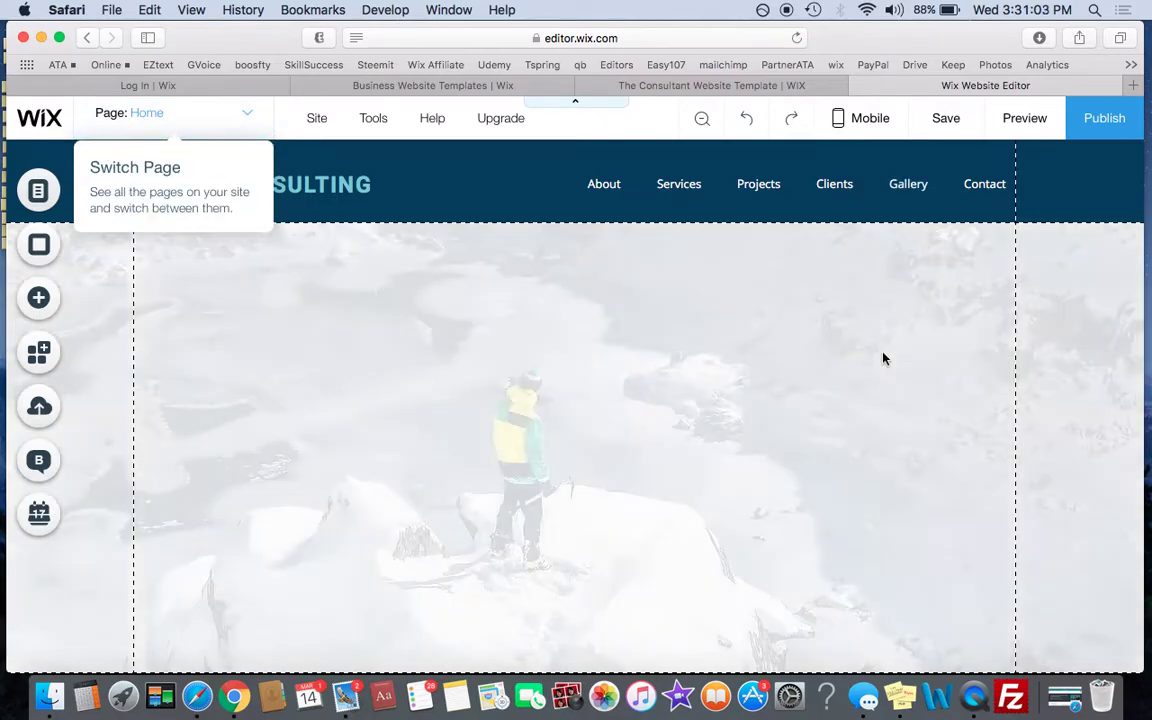
- Select the mountain-climber hero strip at the top of the Home page
{"action": "scroll", "coordinate": [883, 353], "scroll_direction": "down", "scroll_amount": 2}
{"action": "scroll", "coordinate": [882, 352], "scroll_direction": "down", "scroll_amount": 3}
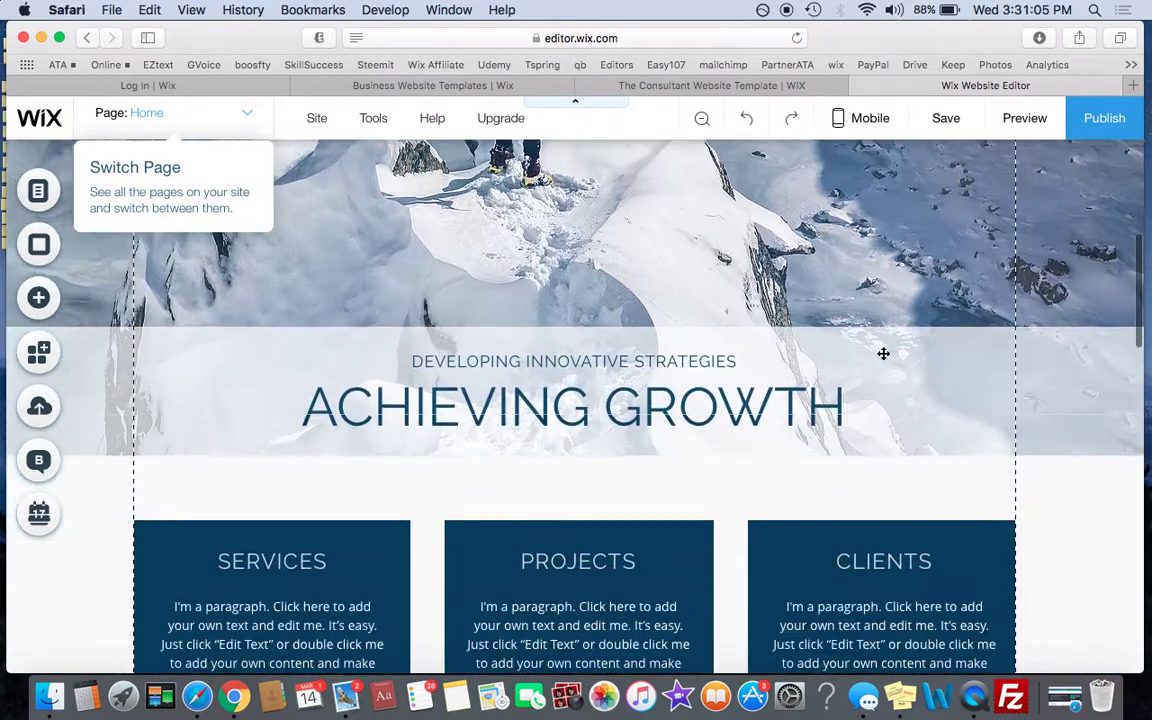
{"action": "scroll", "coordinate": [882, 352], "scroll_direction": "up", "scroll_amount": 2}
{"action": "scroll", "coordinate": [840, 400], "scroll_direction": "up", "scroll_amount": 1}
{"action": "scroll", "coordinate": [798, 460], "scroll_direction": "up", "scroll_amount": 1}
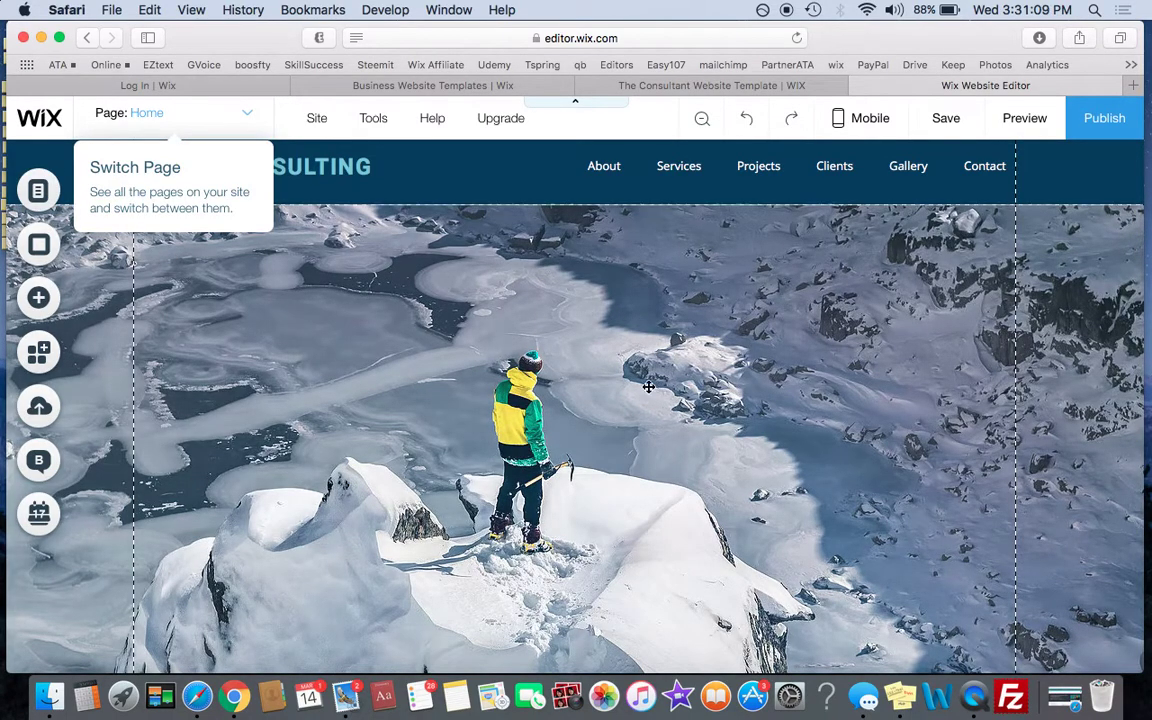
{"action": "scroll", "coordinate": [576, 513], "scroll_direction": "down", "scroll_amount": 3}
{"action": "left_click", "coordinate": [660, 300]}
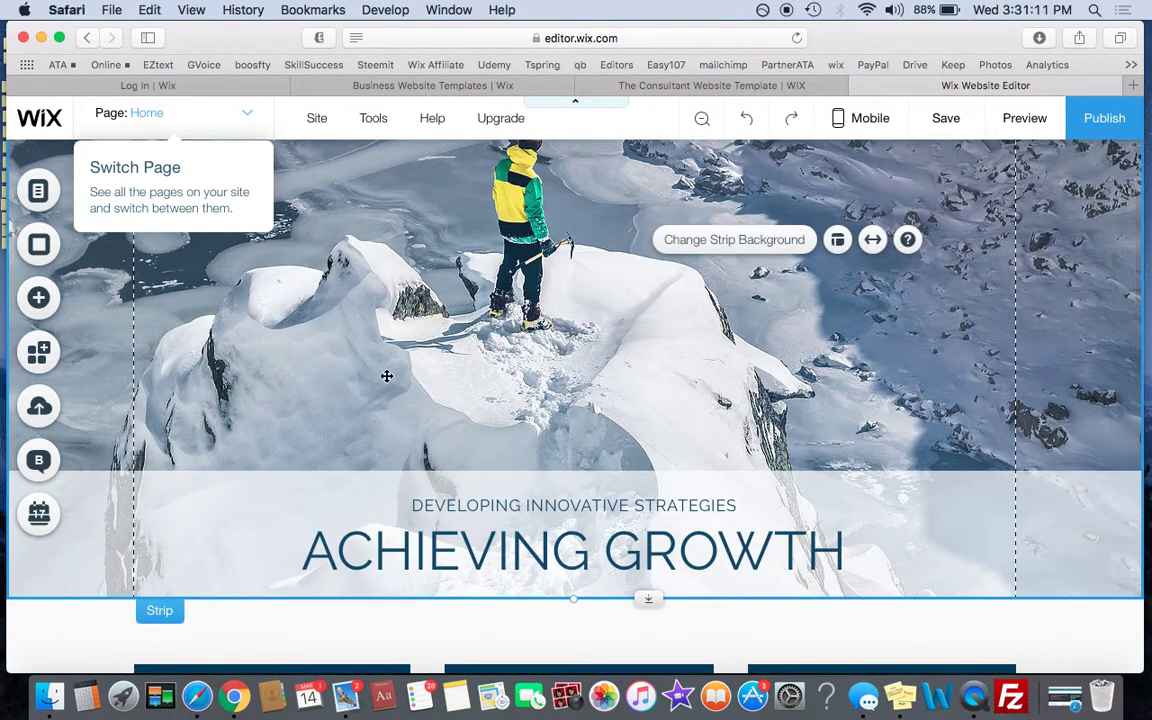
{"action": "scroll", "coordinate": [345, 386], "scroll_direction": "down", "scroll_amount": 1}
{"action": "scroll", "coordinate": [345, 386], "scroll_direction": "down", "scroll_amount": 5}
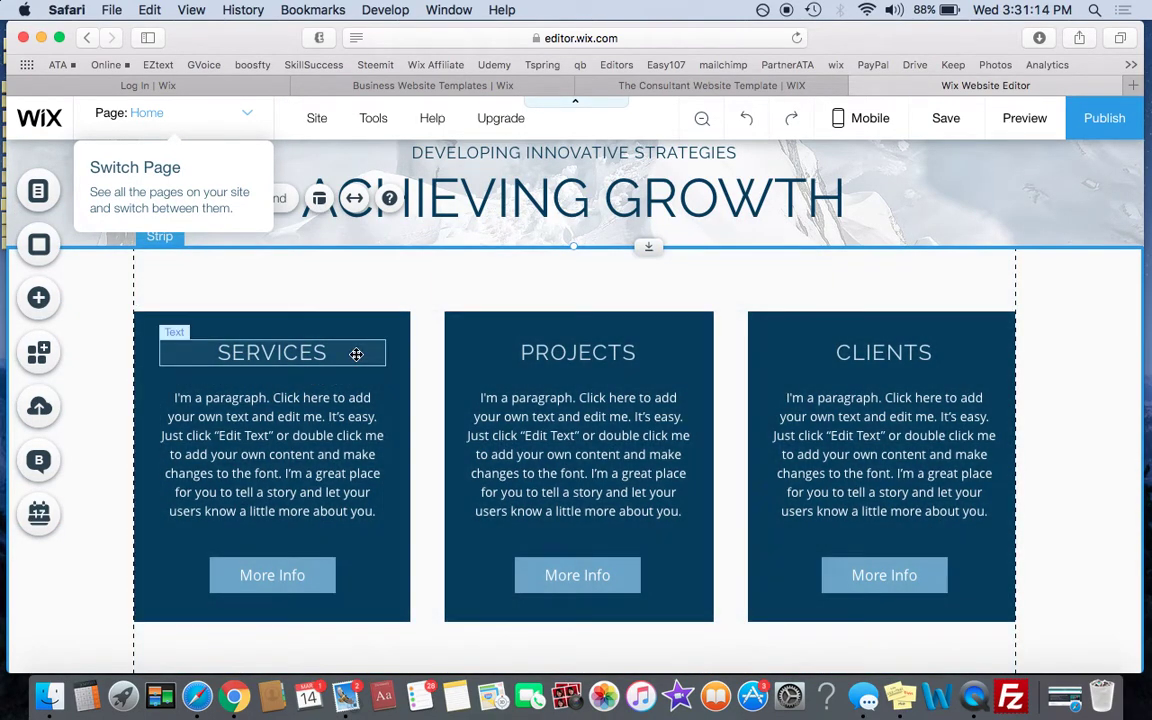
{"action": "left_click", "coordinate": [295, 350]}
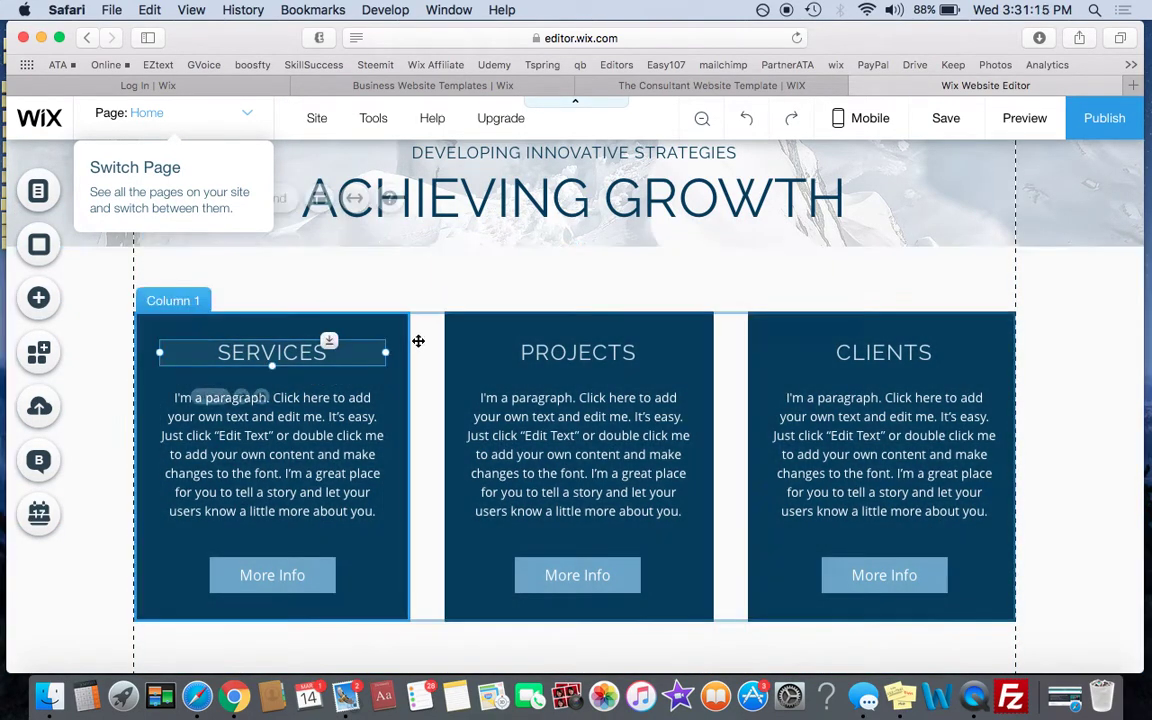
{"action": "scroll", "coordinate": [337, 200], "scroll_direction": "up", "scroll_amount": 2}
{"action": "left_click", "coordinate": [385, 192]}
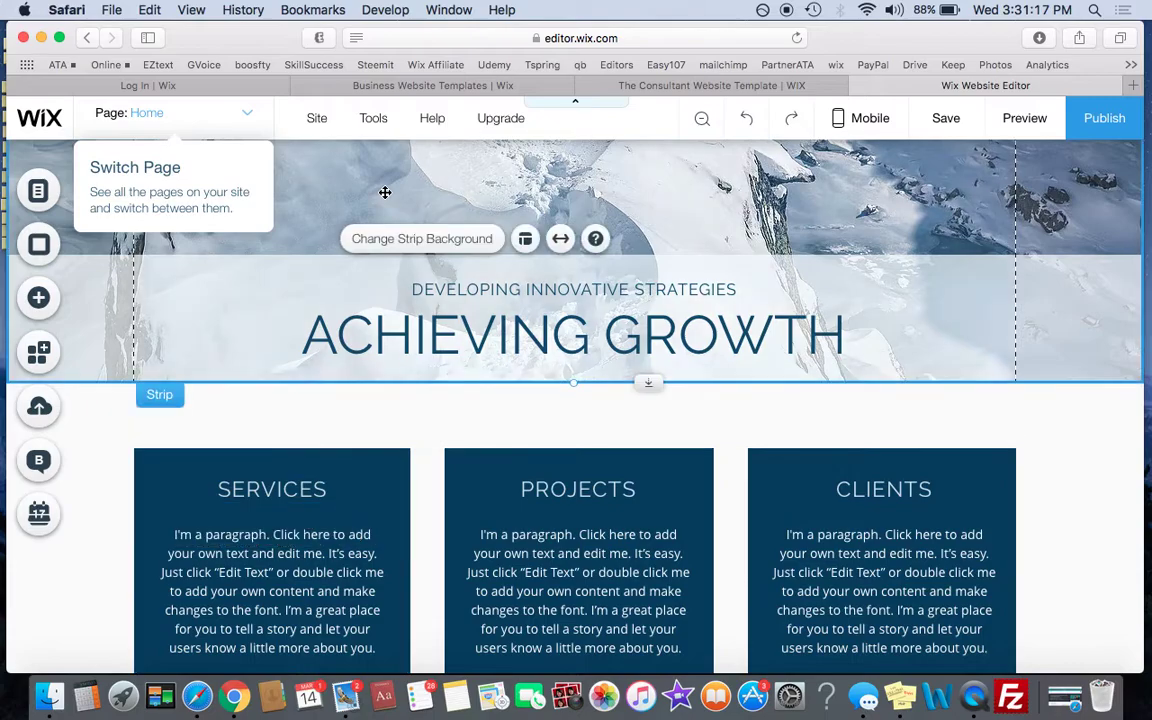
{"action": "scroll", "coordinate": [385, 192], "scroll_direction": "up", "scroll_amount": 3}
{"action": "scroll", "coordinate": [385, 192], "scroll_direction": "up", "scroll_amount": 3}
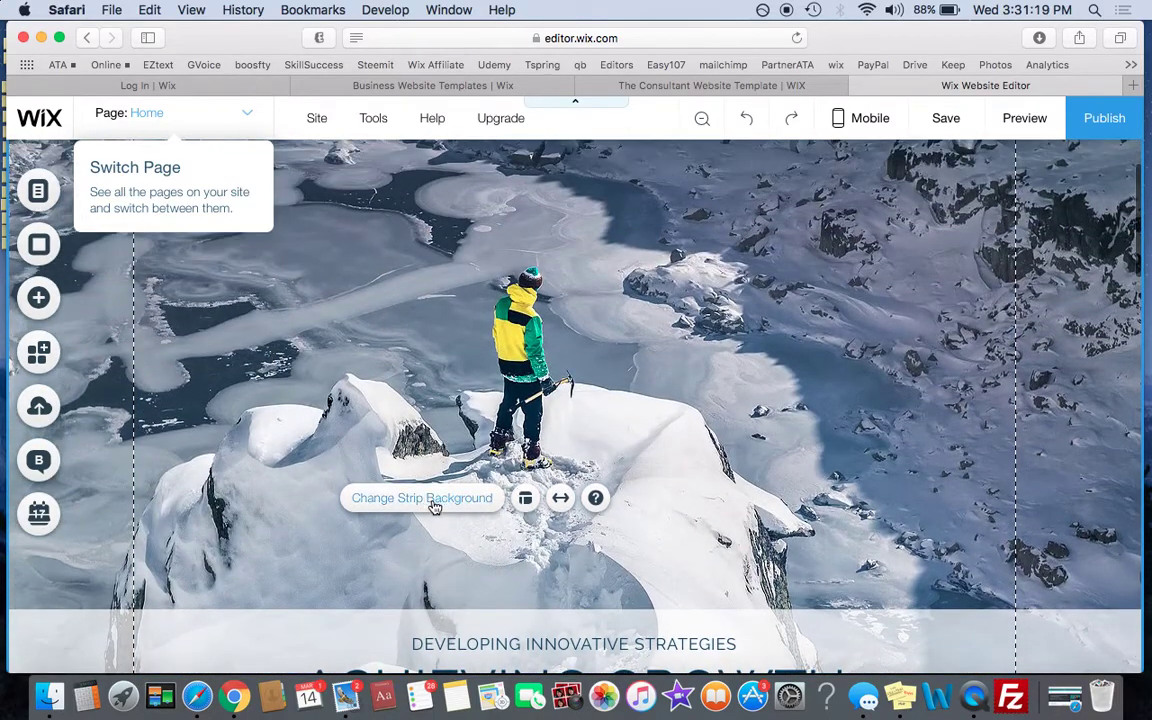
- Set the hero strip's background scroll effect to None and preview it
{"action": "left_click", "coordinate": [420, 500]}
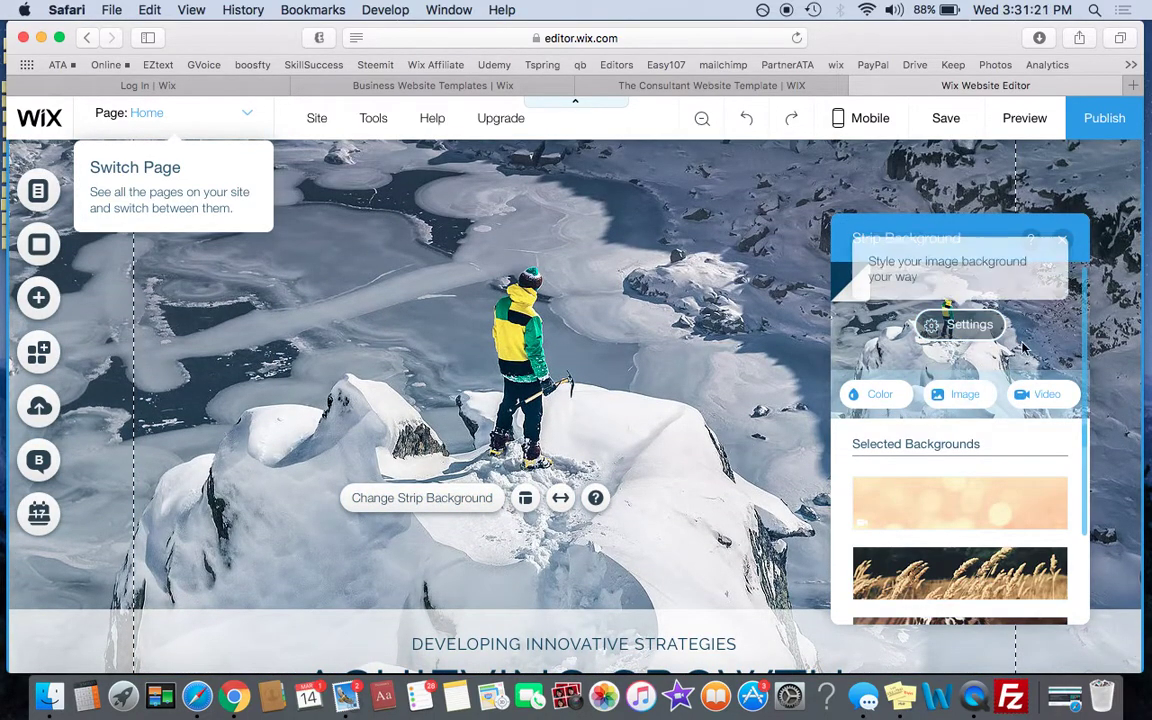
{"action": "left_click", "coordinate": [973, 340]}
{"action": "scroll", "coordinate": [971, 420], "scroll_direction": "down", "scroll_amount": 2}
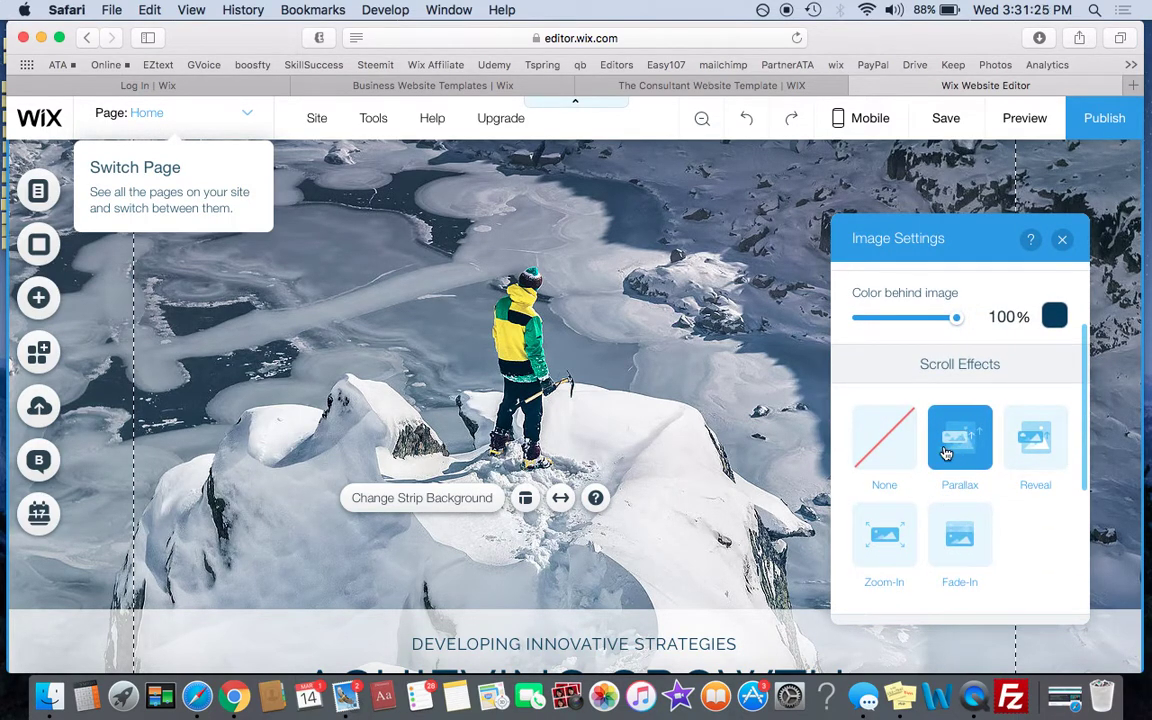
{"action": "left_click", "coordinate": [897, 454]}
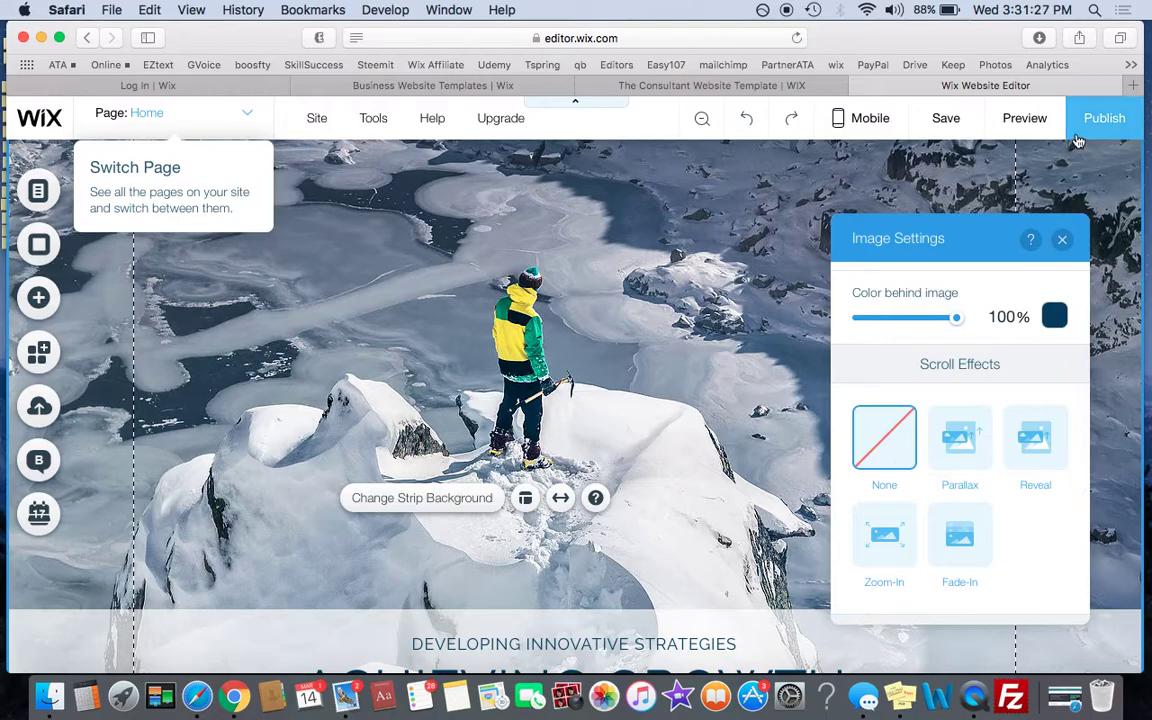
{"action": "left_click", "coordinate": [1024, 118]}
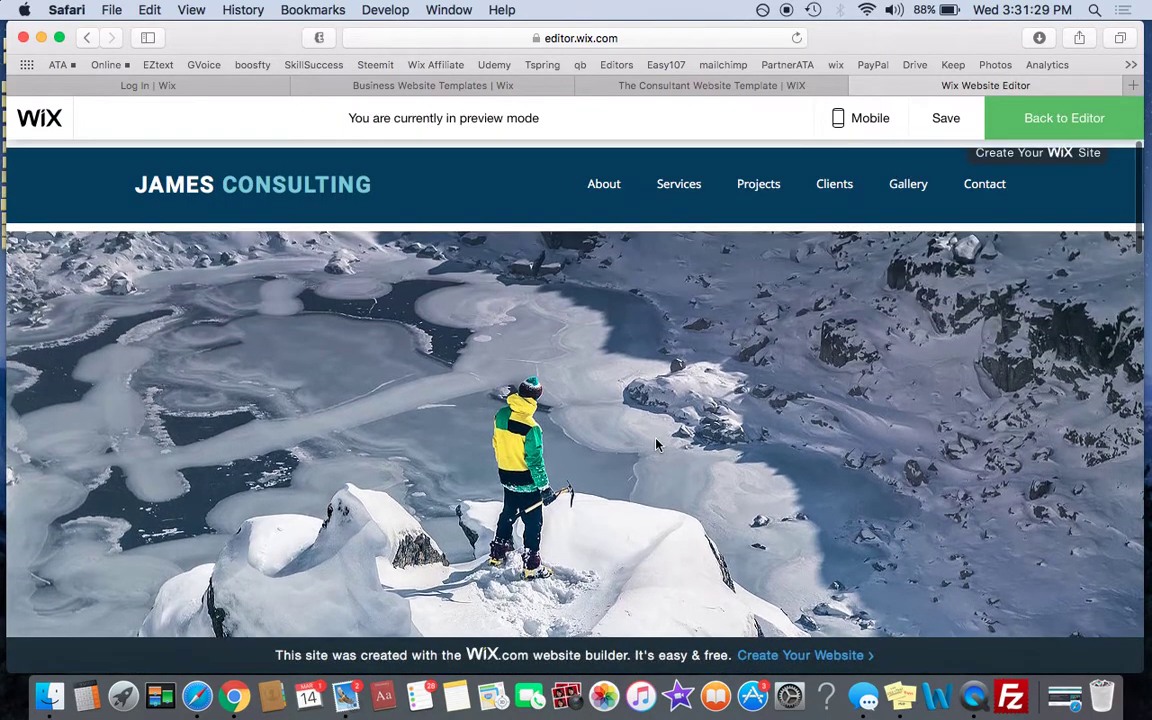
{"action": "scroll", "coordinate": [656, 444], "scroll_direction": "down", "scroll_amount": 1}
{"action": "scroll", "coordinate": [656, 444], "scroll_direction": "down", "scroll_amount": 5}
{"action": "scroll", "coordinate": [656, 444], "scroll_direction": "down", "scroll_amount": 2}
{"action": "scroll", "coordinate": [656, 444], "scroll_direction": "up", "scroll_amount": 8}
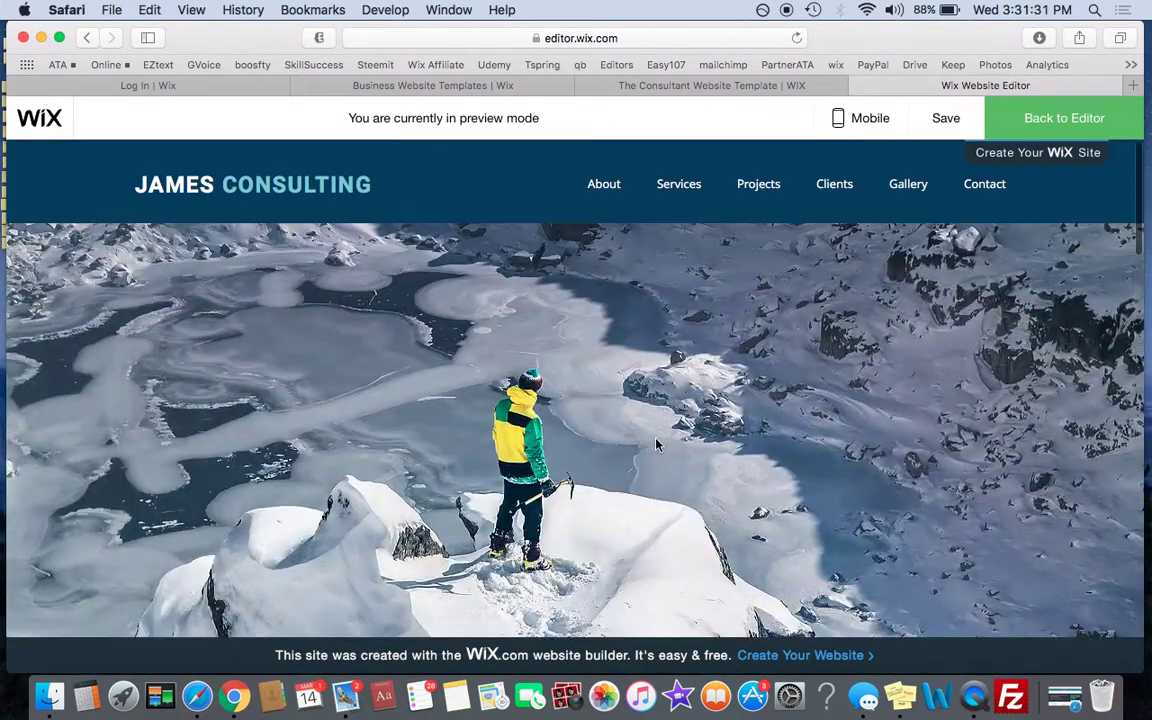
{"action": "left_click", "coordinate": [1030, 120]}
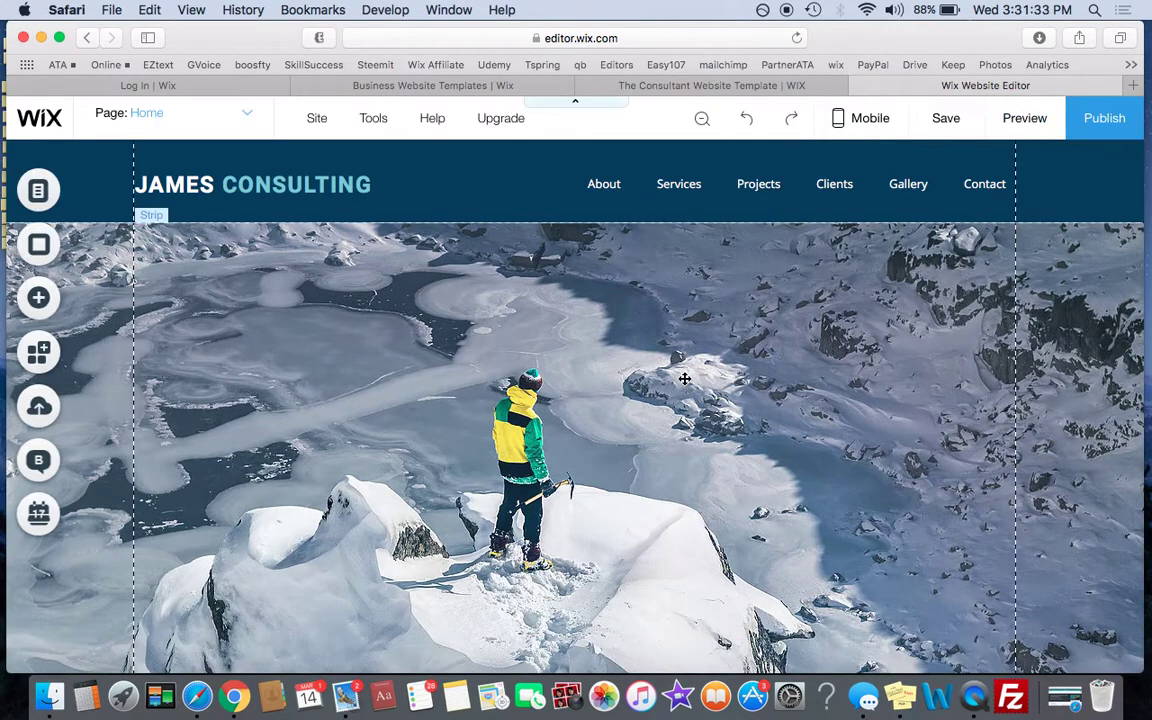
- Apply the Parallax scroll effect to the hero strip background and preview it
{"action": "left_click", "coordinate": [515, 443]}
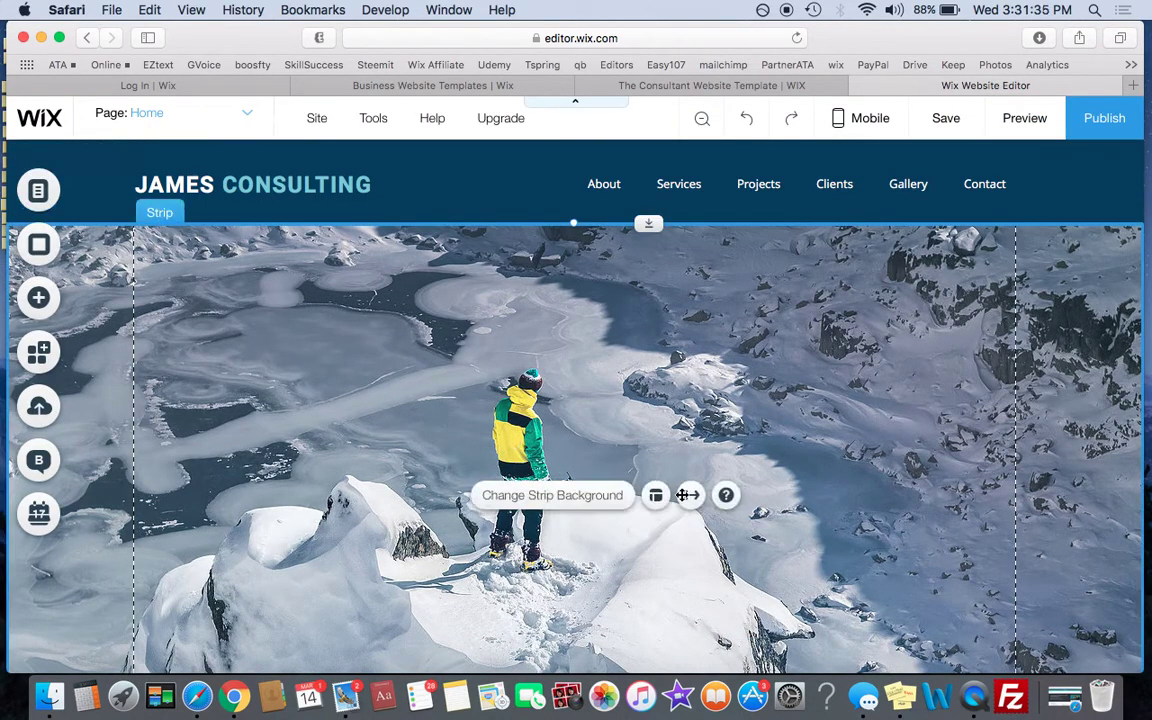
{"action": "left_click", "coordinate": [570, 497]}
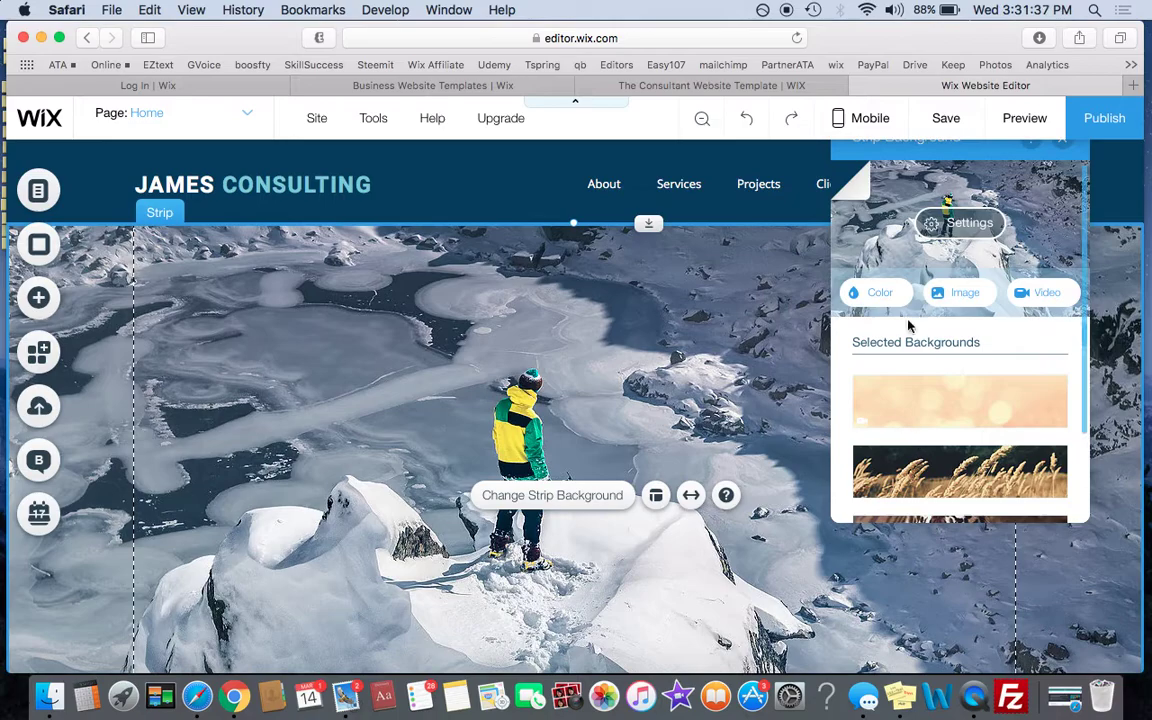
{"action": "left_click", "coordinate": [958, 223]}
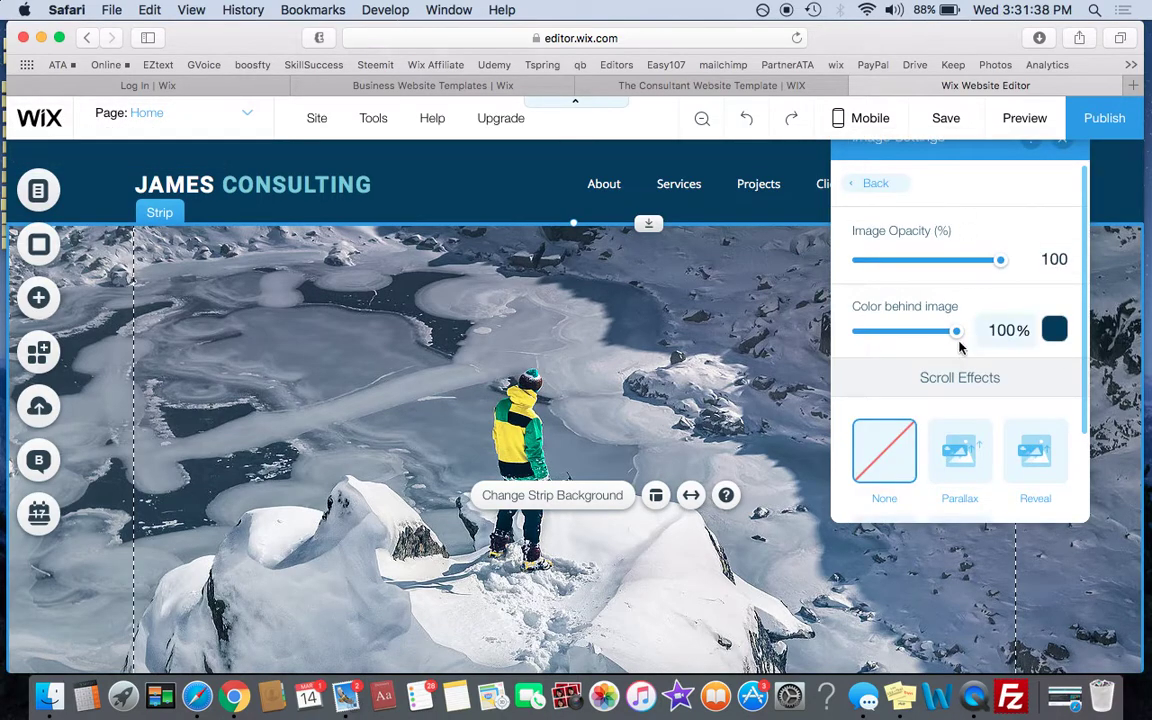
{"action": "left_click", "coordinate": [957, 459]}
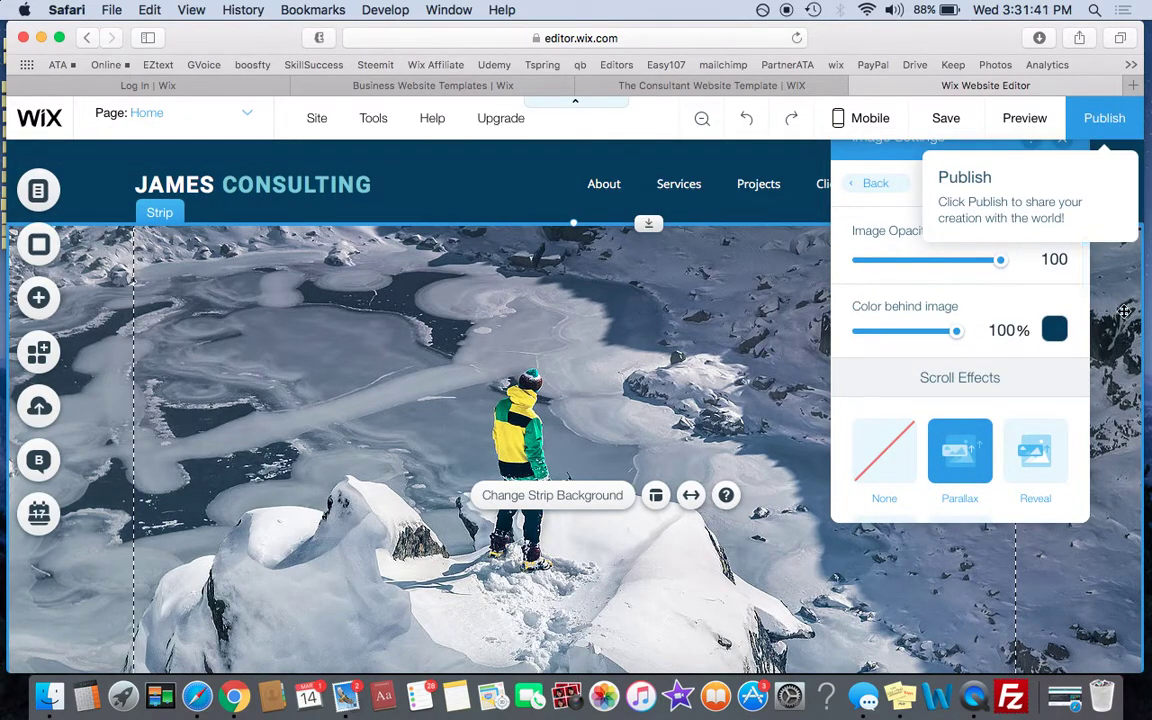
{"action": "left_click", "coordinate": [1025, 118]}
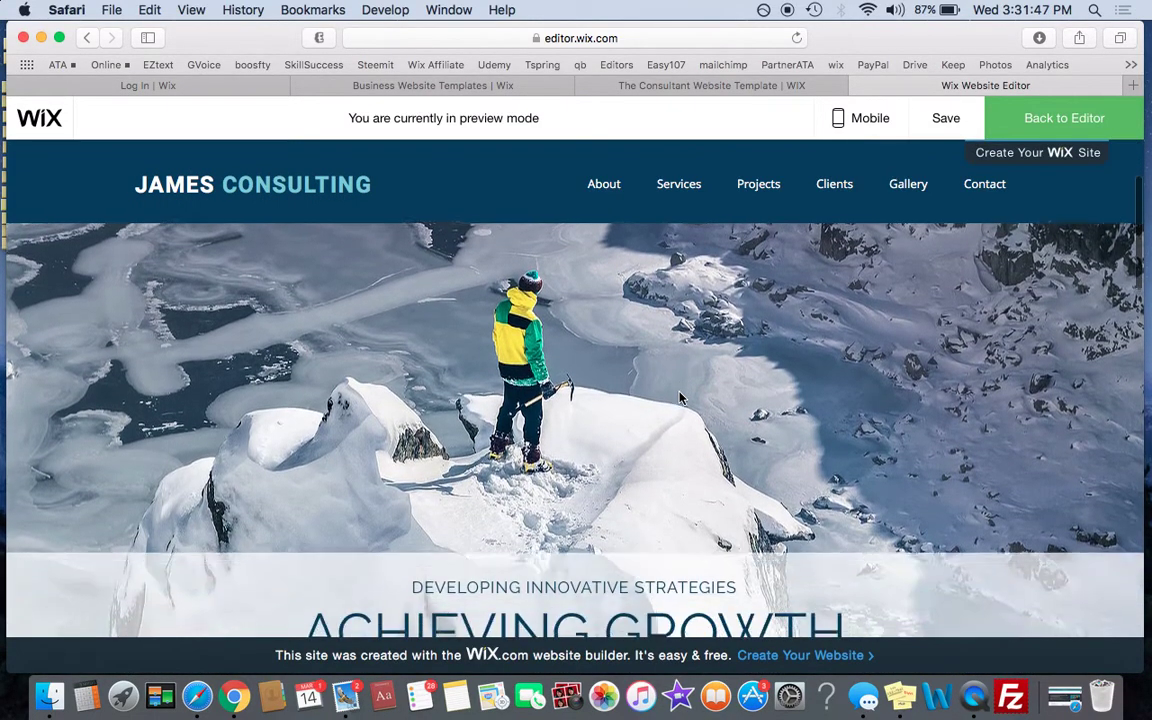
- Scroll the preview down to About Us to watch the hero's parallax, then return to editing
{"action": "scroll", "coordinate": [679, 398], "scroll_direction": "down", "scroll_amount": 1}
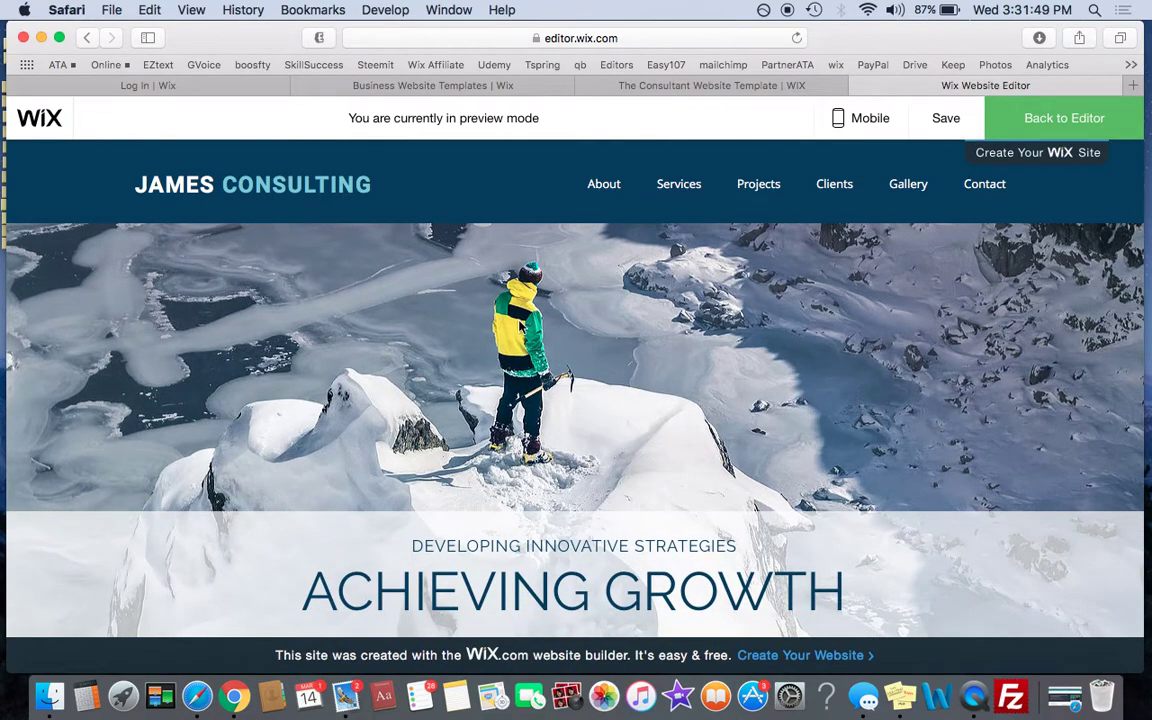
{"action": "scroll", "coordinate": [600, 400], "scroll_direction": "down", "scroll_amount": 1}
{"action": "scroll", "coordinate": [399, 428], "scroll_direction": "down", "scroll_amount": 2}
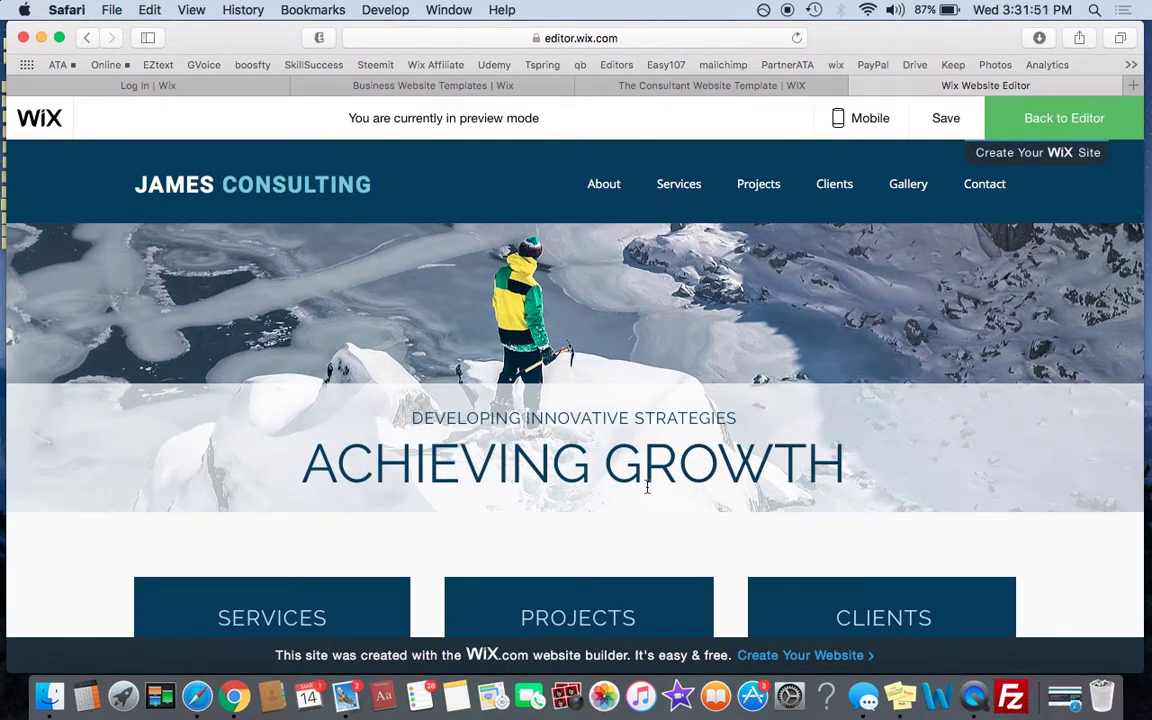
{"action": "scroll", "coordinate": [651, 464], "scroll_direction": "down", "scroll_amount": 2}
{"action": "scroll", "coordinate": [650, 468], "scroll_direction": "up", "scroll_amount": 1}
{"action": "scroll", "coordinate": [650, 468], "scroll_direction": "up", "scroll_amount": 5}
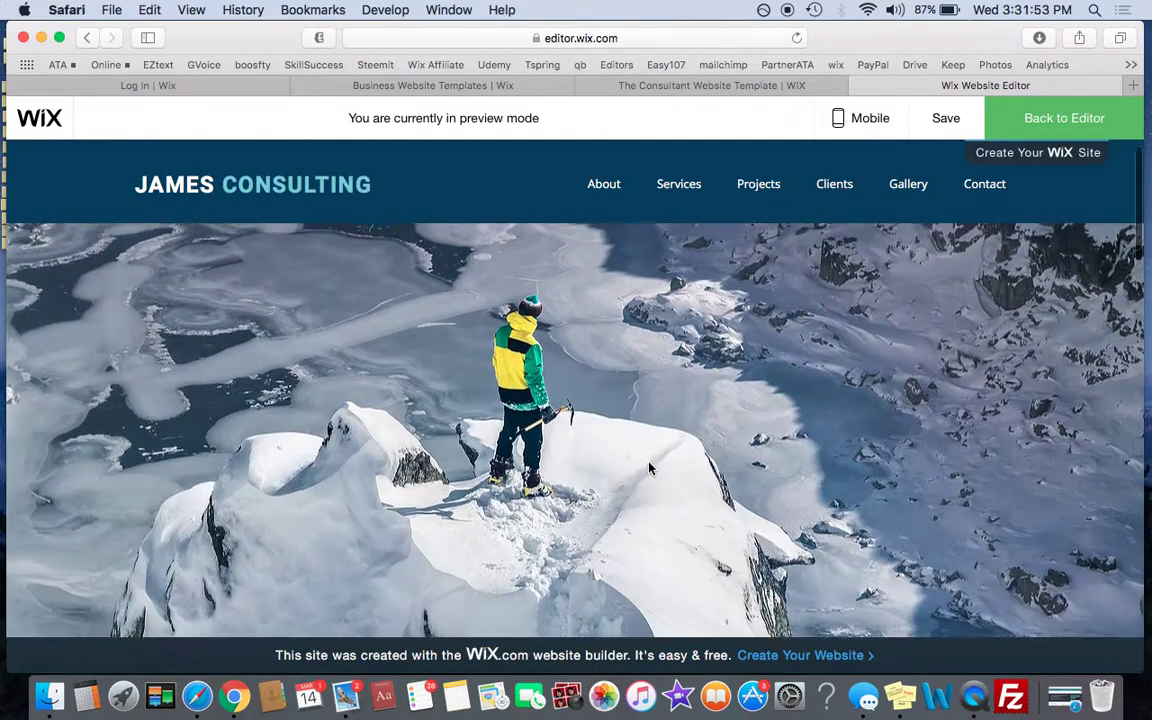
{"action": "scroll", "coordinate": [768, 414], "scroll_direction": "down", "scroll_amount": 2}
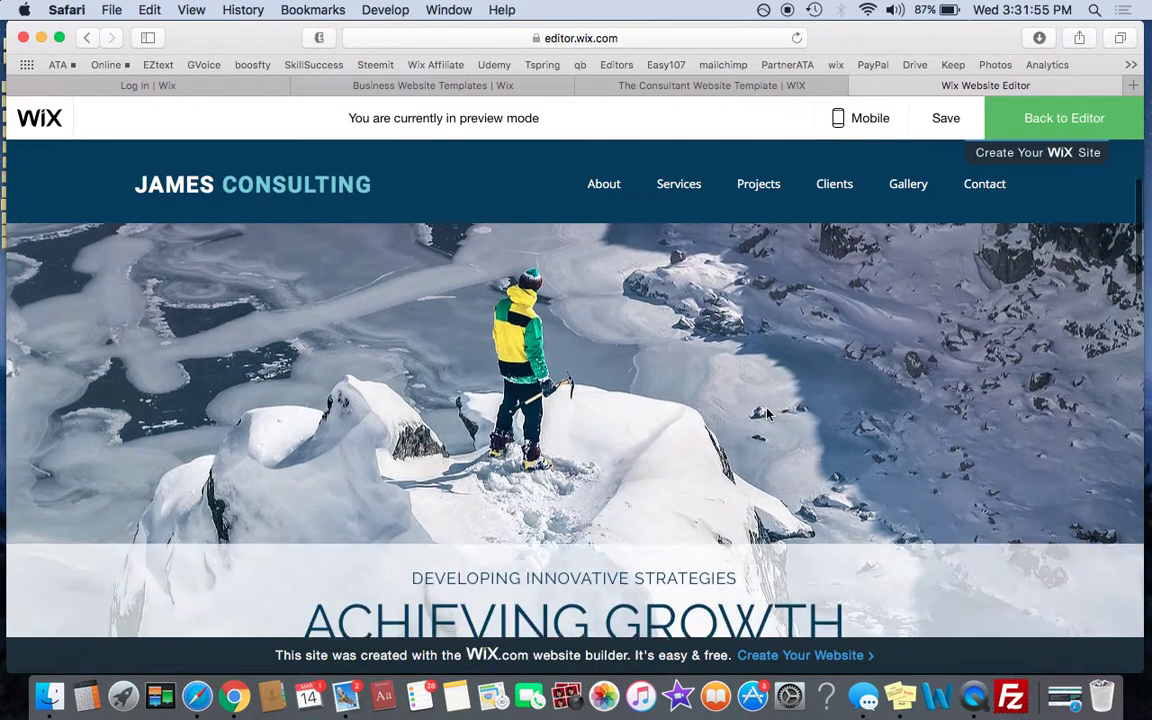
{"action": "scroll", "coordinate": [768, 414], "scroll_direction": "down", "scroll_amount": 2}
{"action": "scroll", "coordinate": [768, 414], "scroll_direction": "down", "scroll_amount": 2}
{"action": "scroll", "coordinate": [768, 414], "scroll_direction": "down", "scroll_amount": 2}
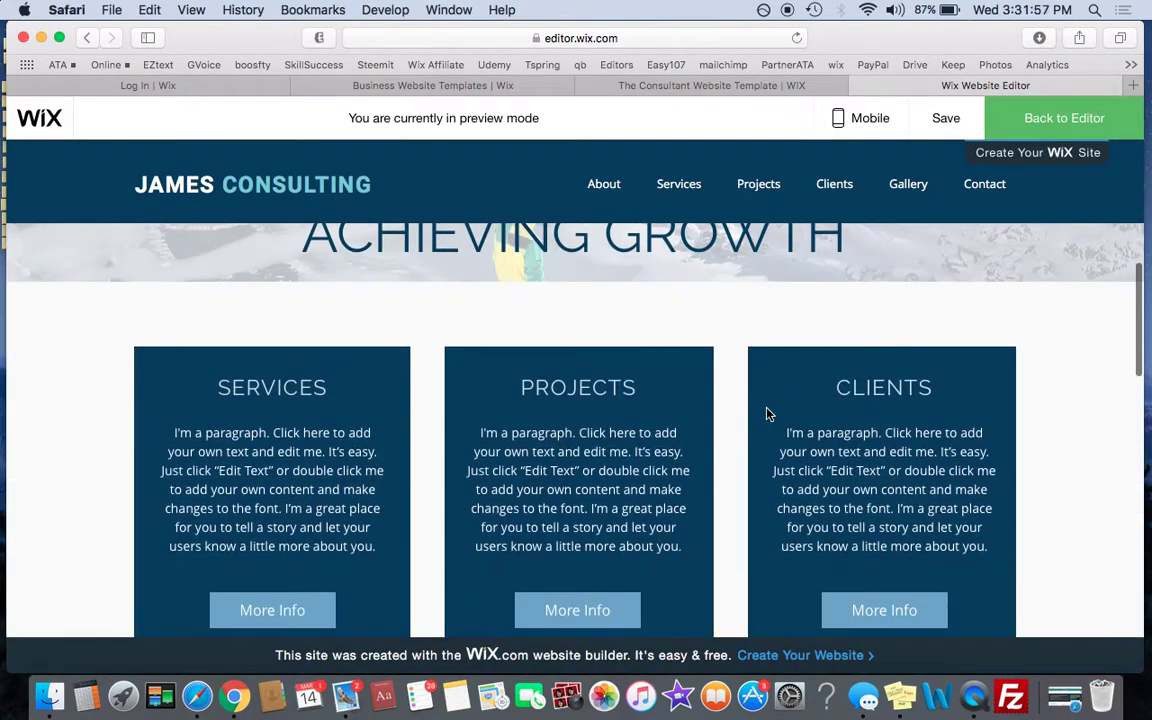
{"action": "scroll", "coordinate": [768, 414], "scroll_direction": "down", "scroll_amount": 1}
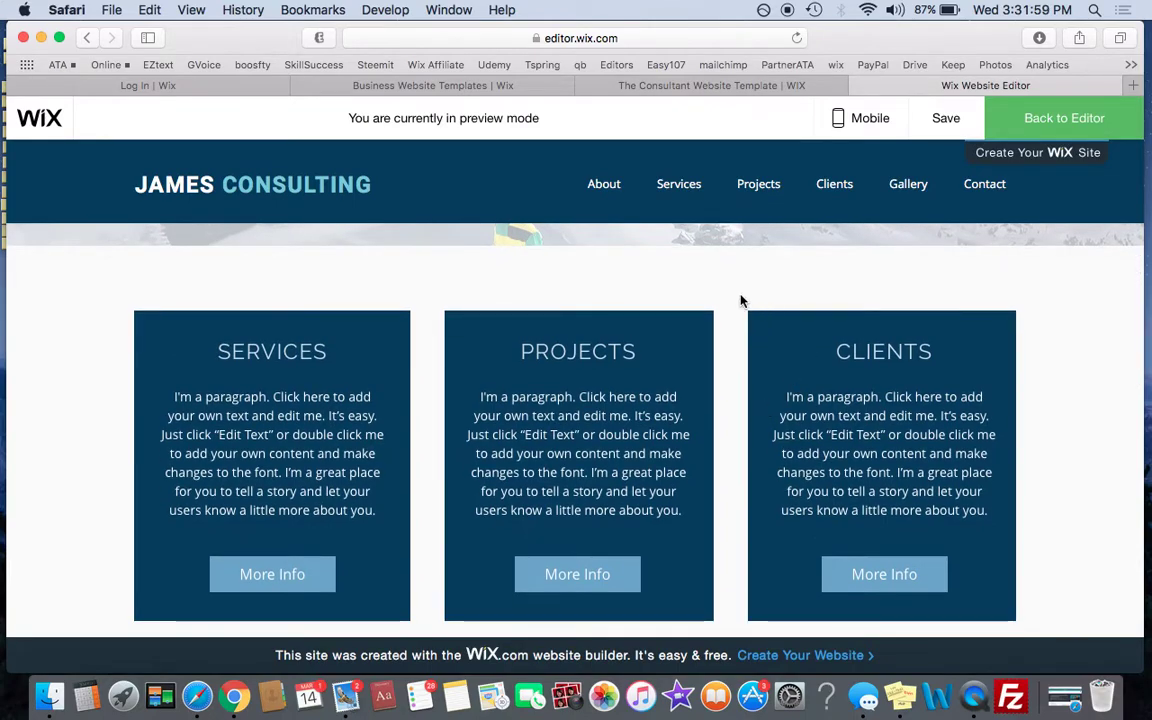
{"action": "scroll", "coordinate": [741, 300], "scroll_direction": "up", "scroll_amount": 10}
{"action": "scroll", "coordinate": [741, 300], "scroll_direction": "down", "scroll_amount": 1}
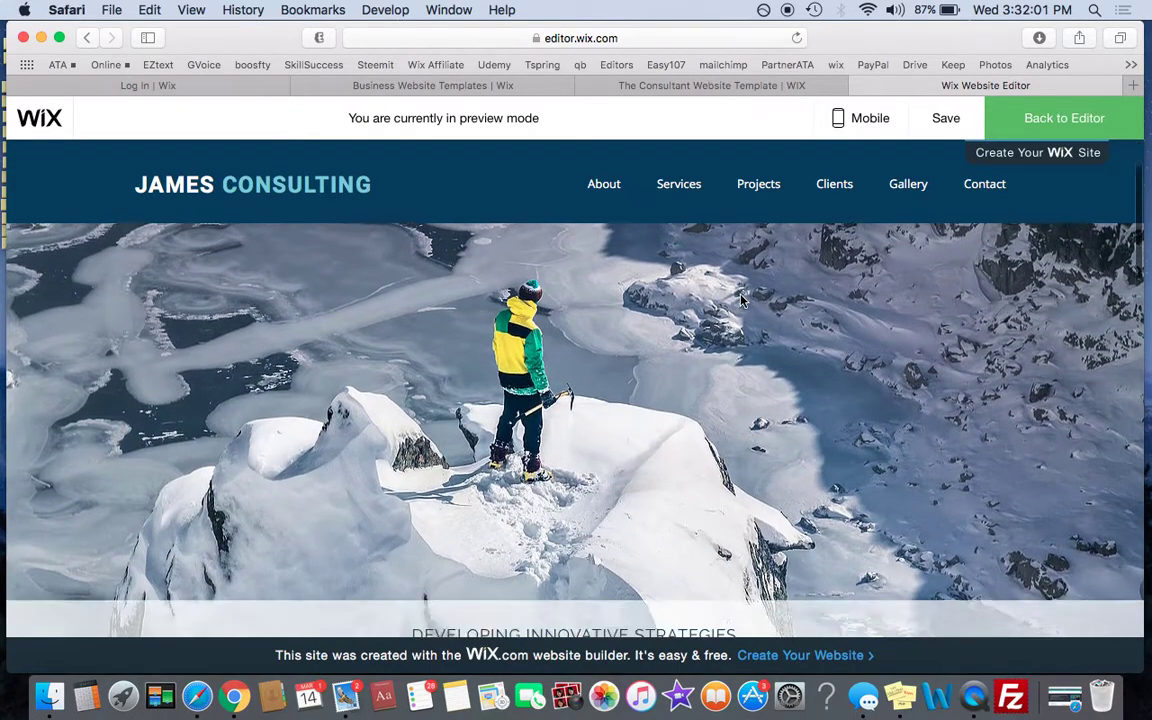
{"action": "scroll", "coordinate": [741, 300], "scroll_direction": "down", "scroll_amount": 3}
{"action": "scroll", "coordinate": [741, 300], "scroll_direction": "down", "scroll_amount": 2}
{"action": "scroll", "coordinate": [741, 300], "scroll_direction": "down", "scroll_amount": 3}
{"action": "scroll", "coordinate": [741, 300], "scroll_direction": "down", "scroll_amount": 3}
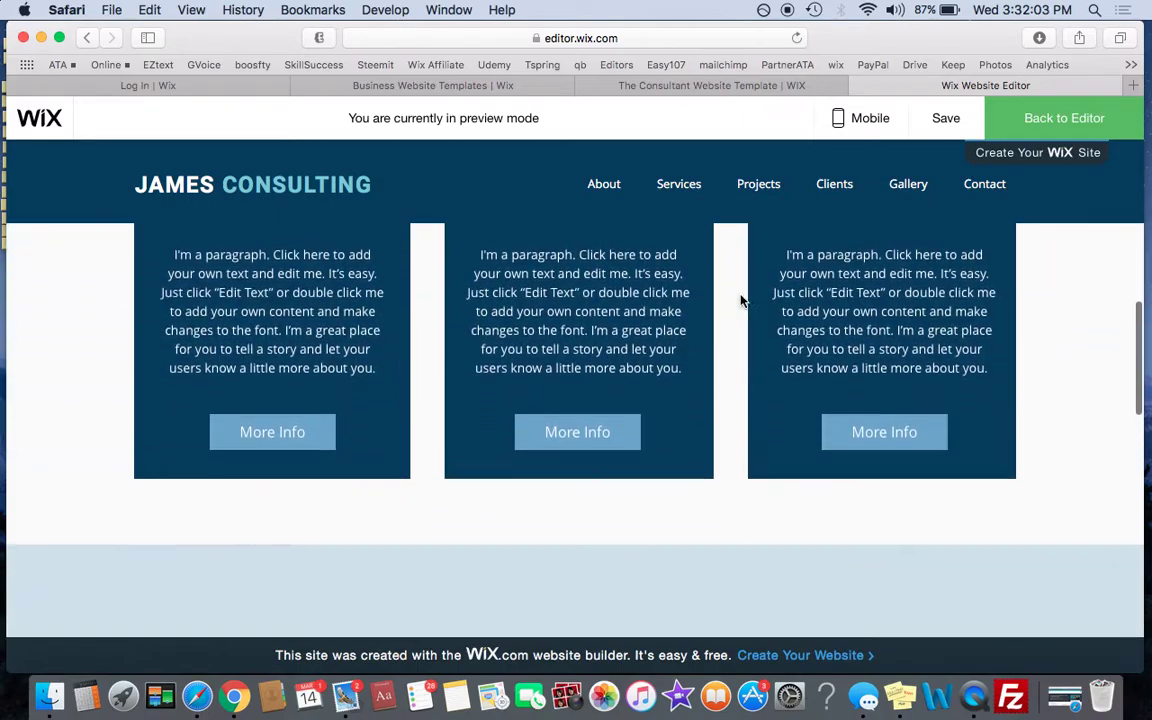
{"action": "scroll", "coordinate": [741, 300], "scroll_direction": "down", "scroll_amount": 1}
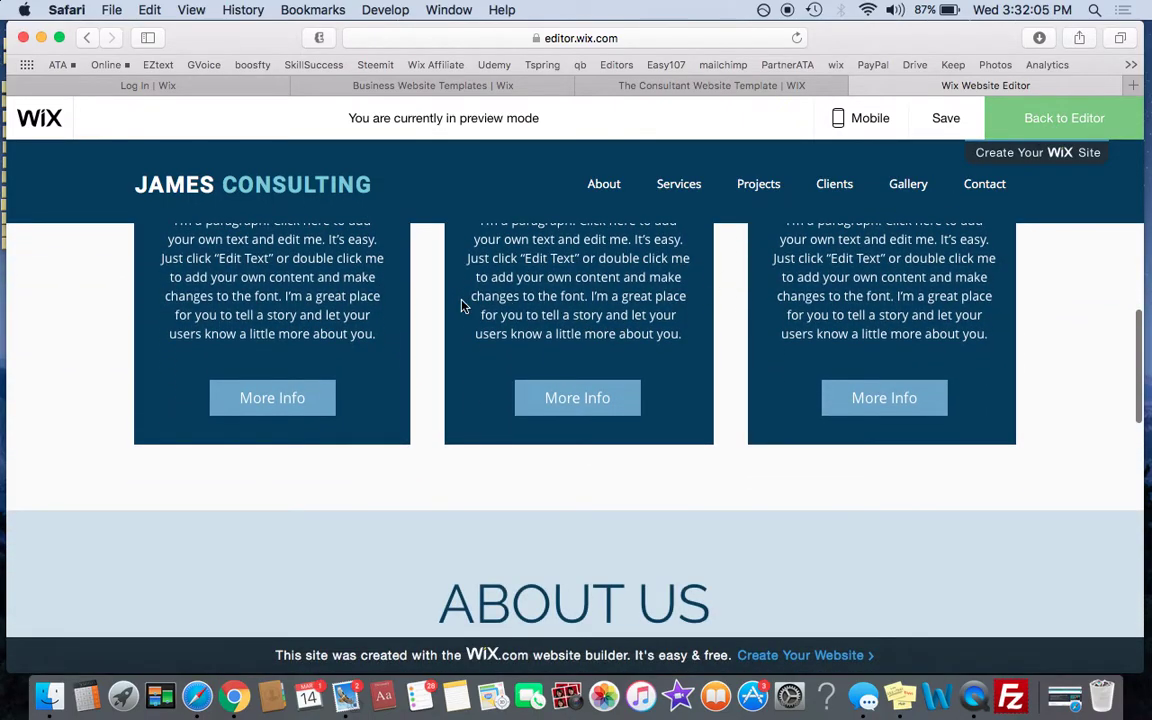
{"action": "key", "text": "super+shift+p"}
- Delete the strip holding the Services, Projects and Clients cards
{"action": "scroll", "coordinate": [342, 329], "scroll_direction": "up", "scroll_amount": 3}
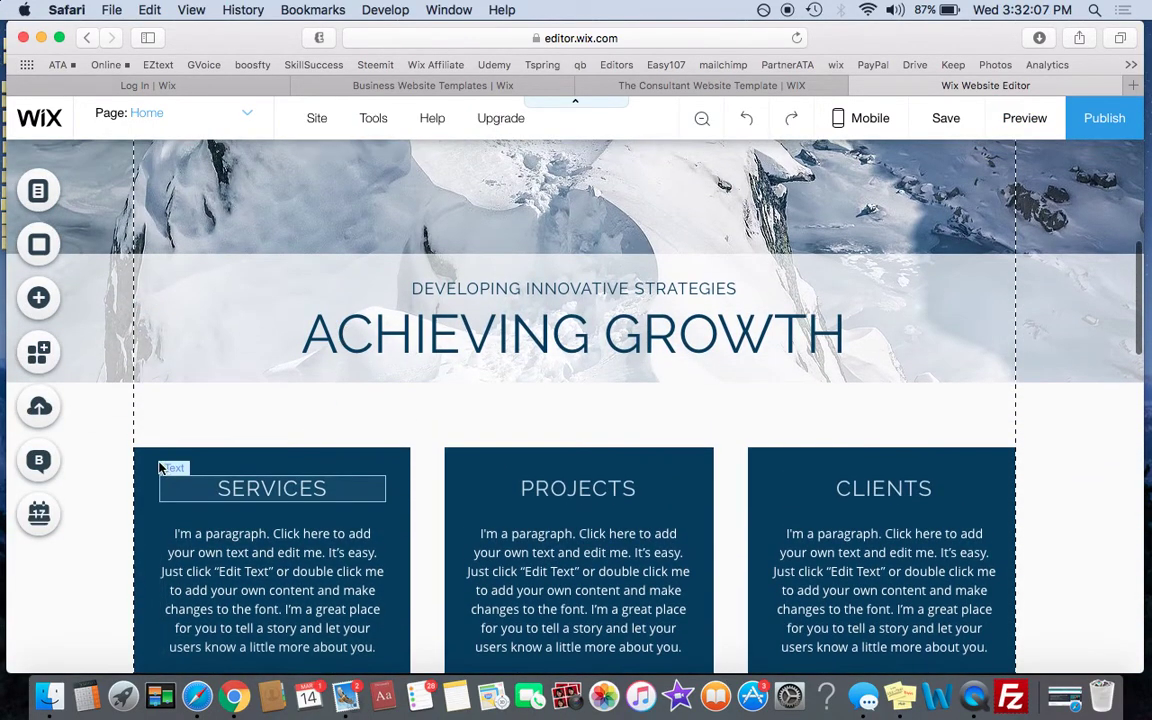
{"action": "left_click", "coordinate": [395, 470]}
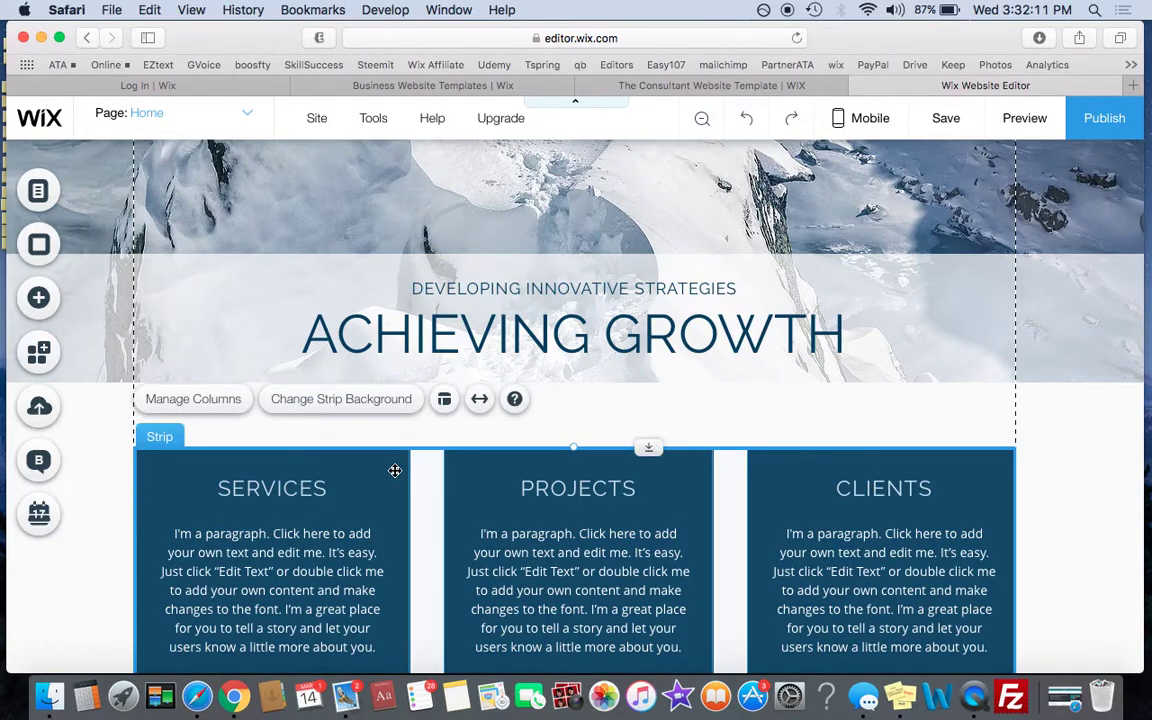
{"action": "key", "text": "Delete"}
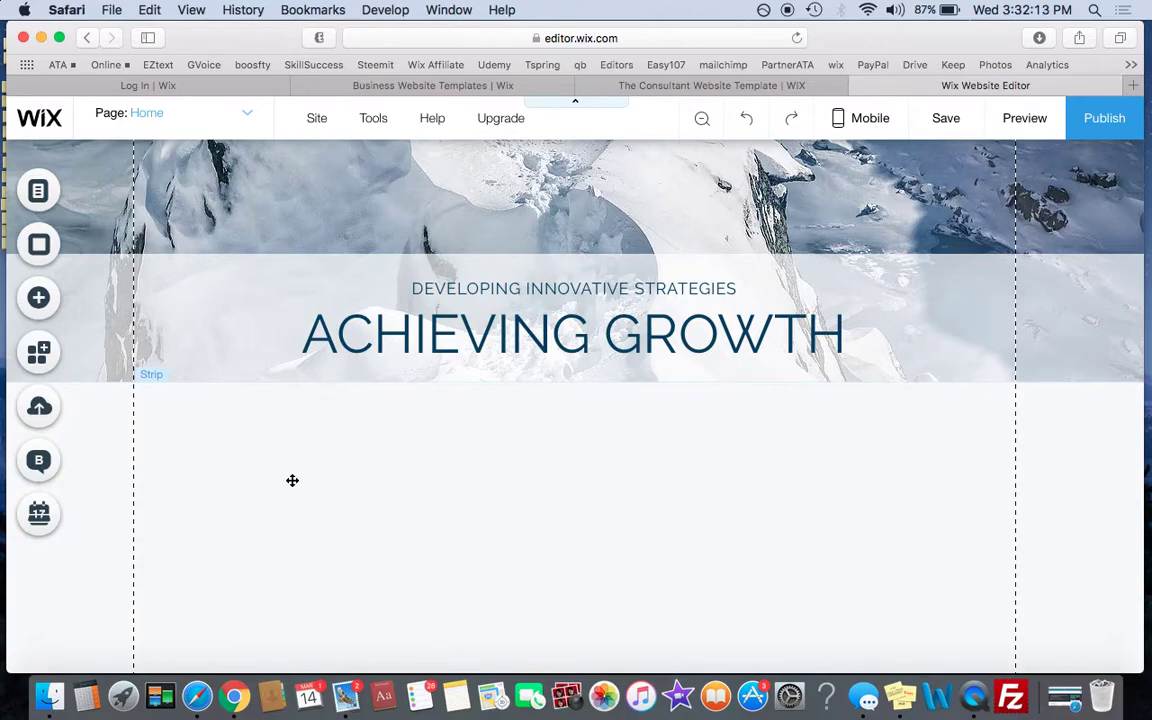
- Browse the Add panel's strip designs down to the contact strips
{"action": "left_click", "coordinate": [40, 300]}
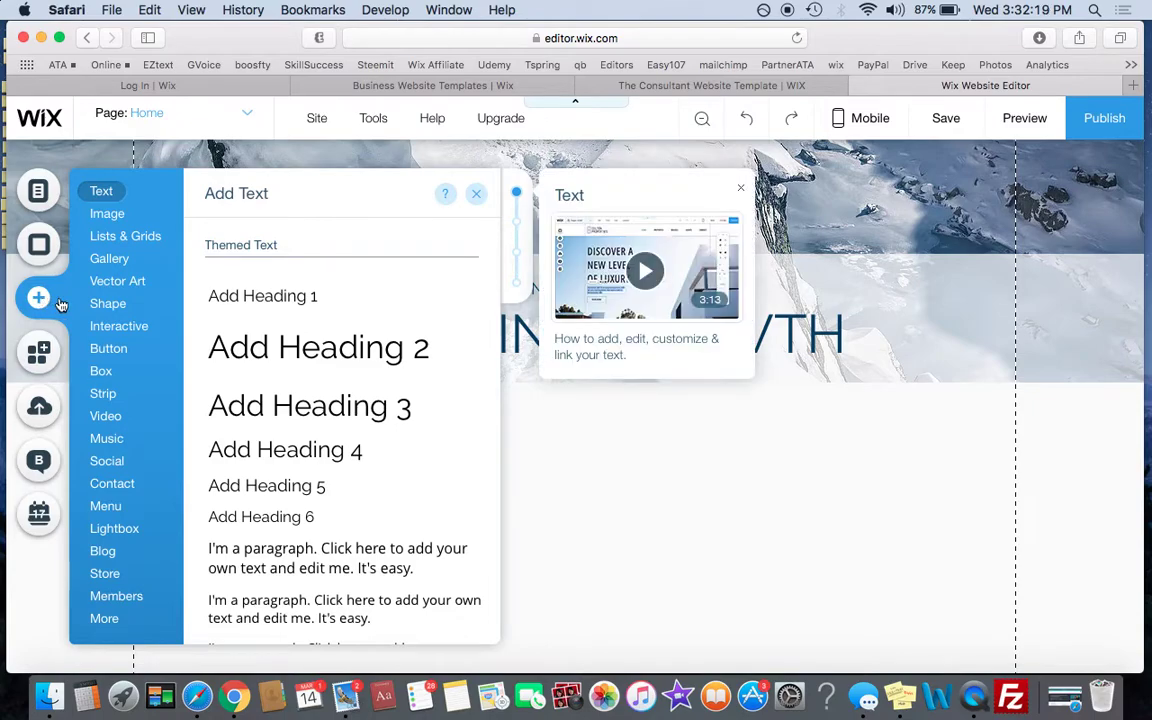
{"action": "left_click", "coordinate": [112, 304]}
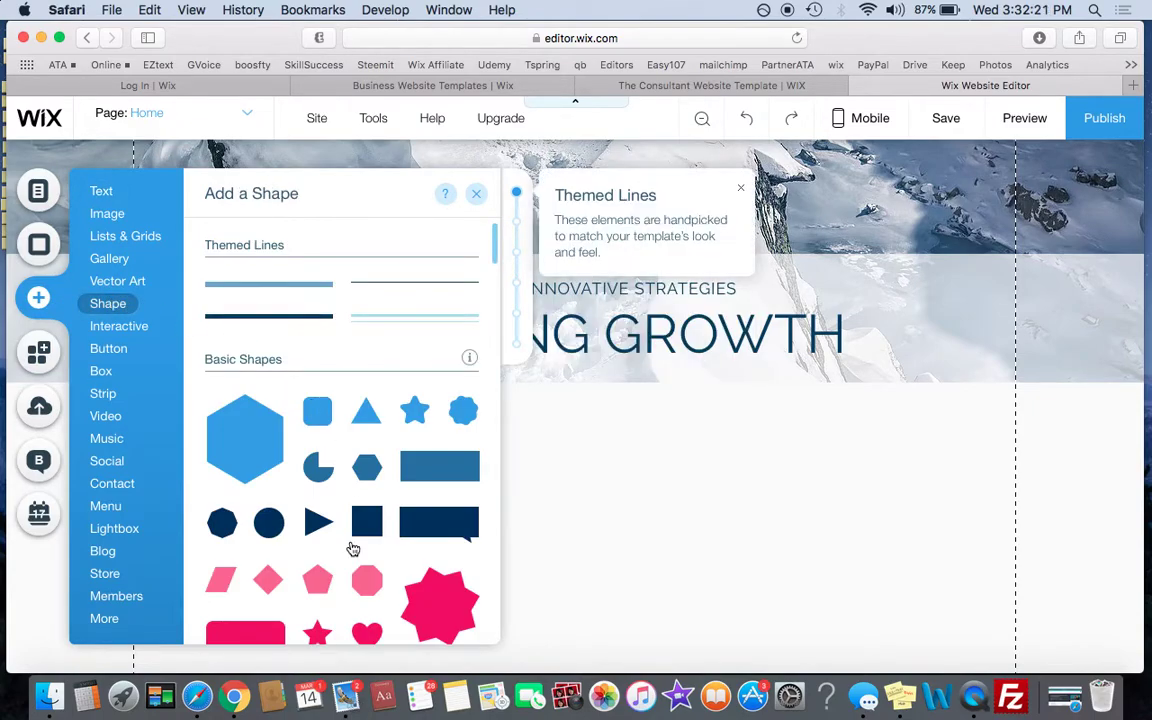
{"action": "scroll", "coordinate": [352, 549], "scroll_direction": "down", "scroll_amount": 3}
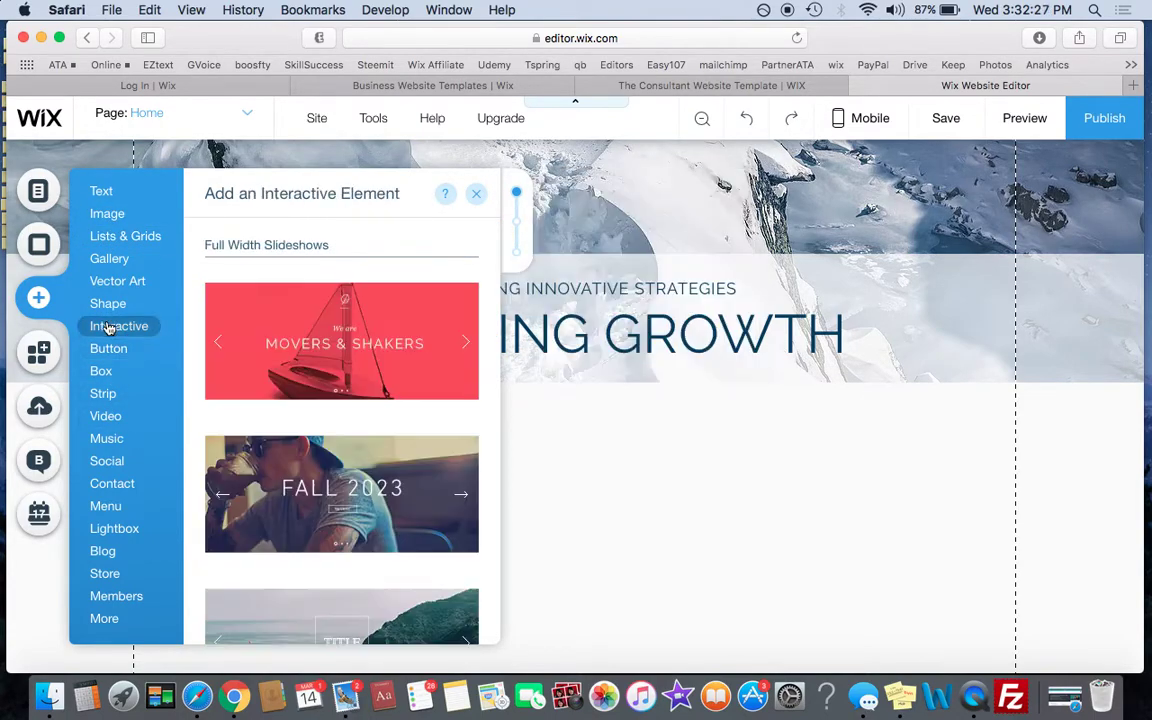
{"action": "mouse_move", "coordinate": [103, 393]}
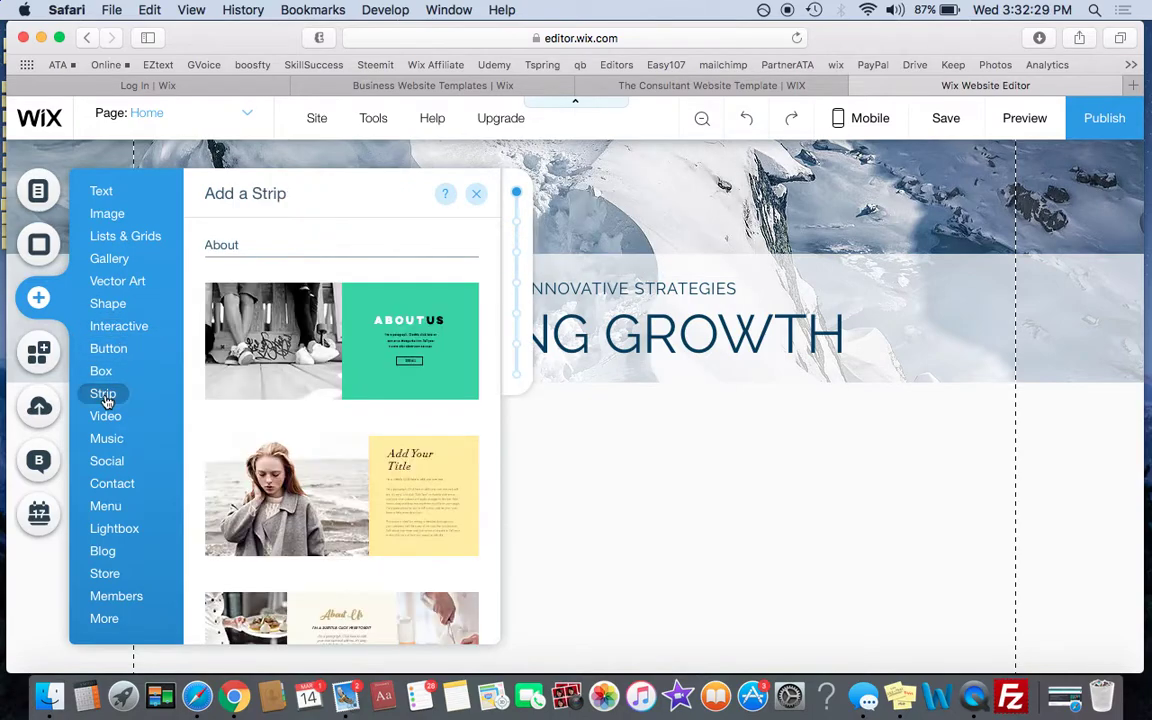
{"action": "scroll", "coordinate": [337, 437], "scroll_direction": "down", "scroll_amount": 2}
{"action": "scroll", "coordinate": [337, 437], "scroll_direction": "down", "scroll_amount": 3}
{"action": "scroll", "coordinate": [337, 437], "scroll_direction": "down", "scroll_amount": 3}
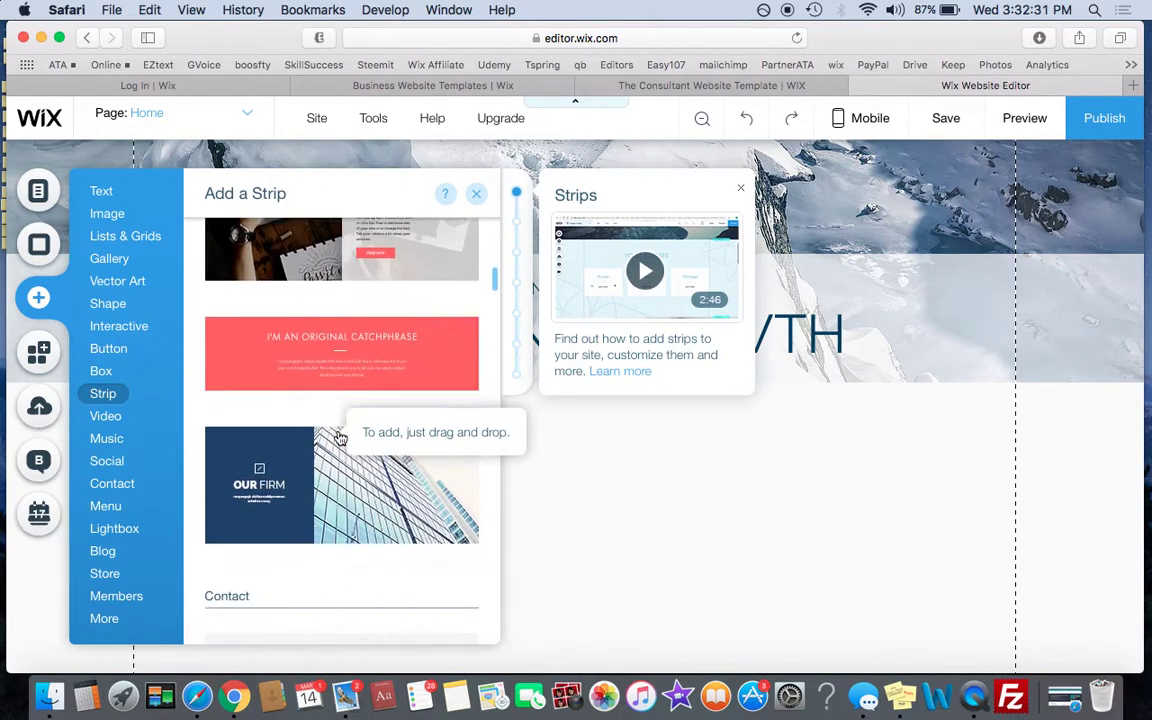
{"action": "scroll", "coordinate": [337, 437], "scroll_direction": "down", "scroll_amount": 3}
{"action": "scroll", "coordinate": [340, 437], "scroll_direction": "down", "scroll_amount": 3}
{"action": "scroll", "coordinate": [340, 437], "scroll_direction": "down", "scroll_amount": 3}
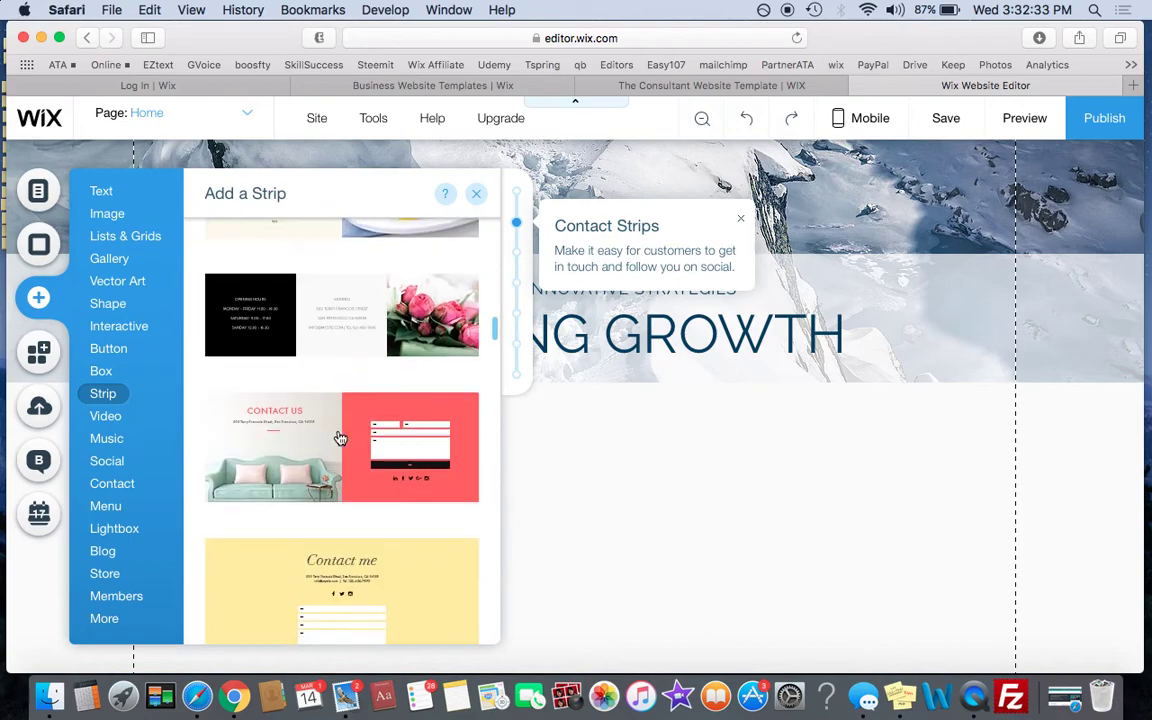
{"action": "scroll", "coordinate": [340, 437], "scroll_direction": "down", "scroll_amount": 3}
{"action": "scroll", "coordinate": [340, 437], "scroll_direction": "down", "scroll_amount": 1}
{"action": "scroll", "coordinate": [340, 437], "scroll_direction": "down", "scroll_amount": 3}
{"action": "scroll", "coordinate": [340, 437], "scroll_direction": "down", "scroll_amount": 2}
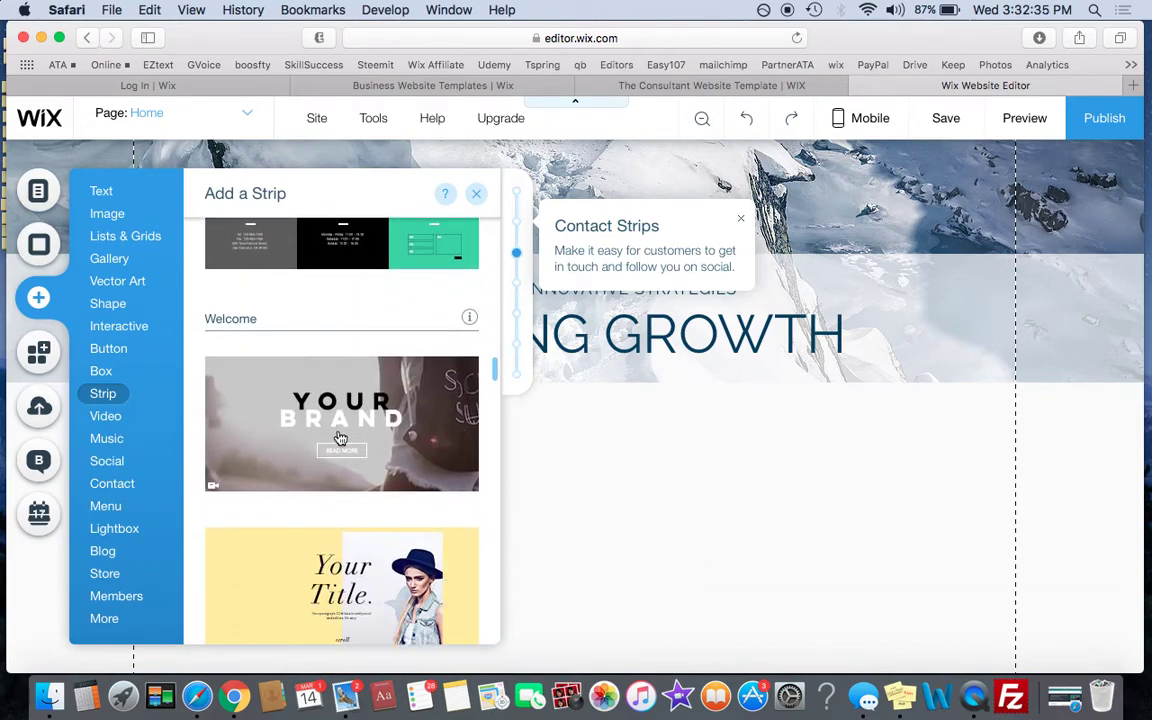
- Place the Get in Touch contact strip below the ACHIEVING GROWTH banner
{"action": "scroll", "coordinate": [340, 437], "scroll_direction": "up", "scroll_amount": 5}
{"action": "scroll", "coordinate": [340, 437], "scroll_direction": "up", "scroll_amount": 3}
{"action": "scroll", "coordinate": [340, 437], "scroll_direction": "up", "scroll_amount": 3}
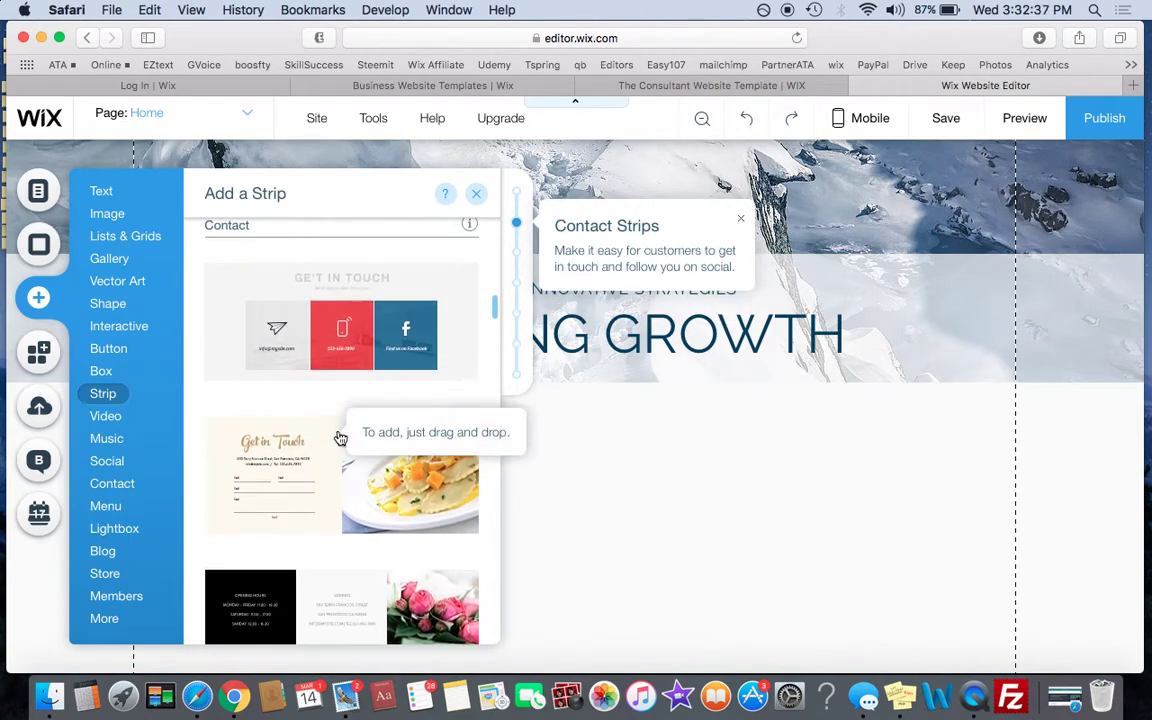
{"action": "scroll", "coordinate": [340, 437], "scroll_direction": "up", "scroll_amount": 2}
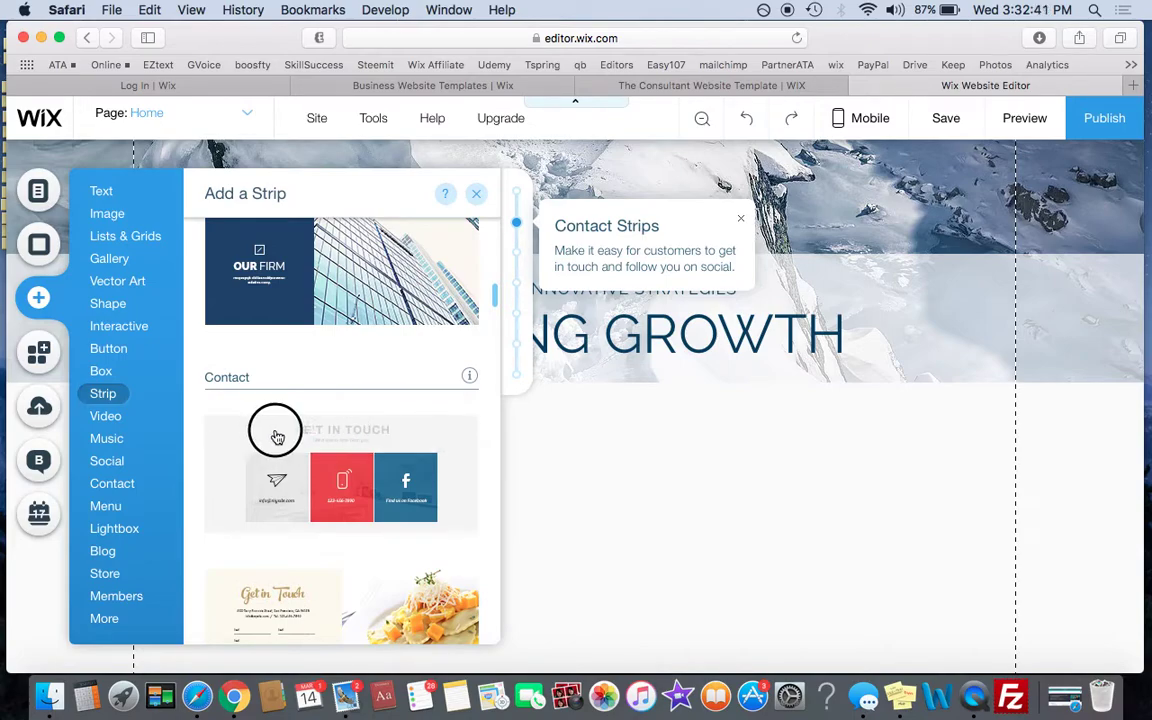
{"action": "left_click_drag", "start_coordinate": [277, 437], "coordinate": [688, 488]}
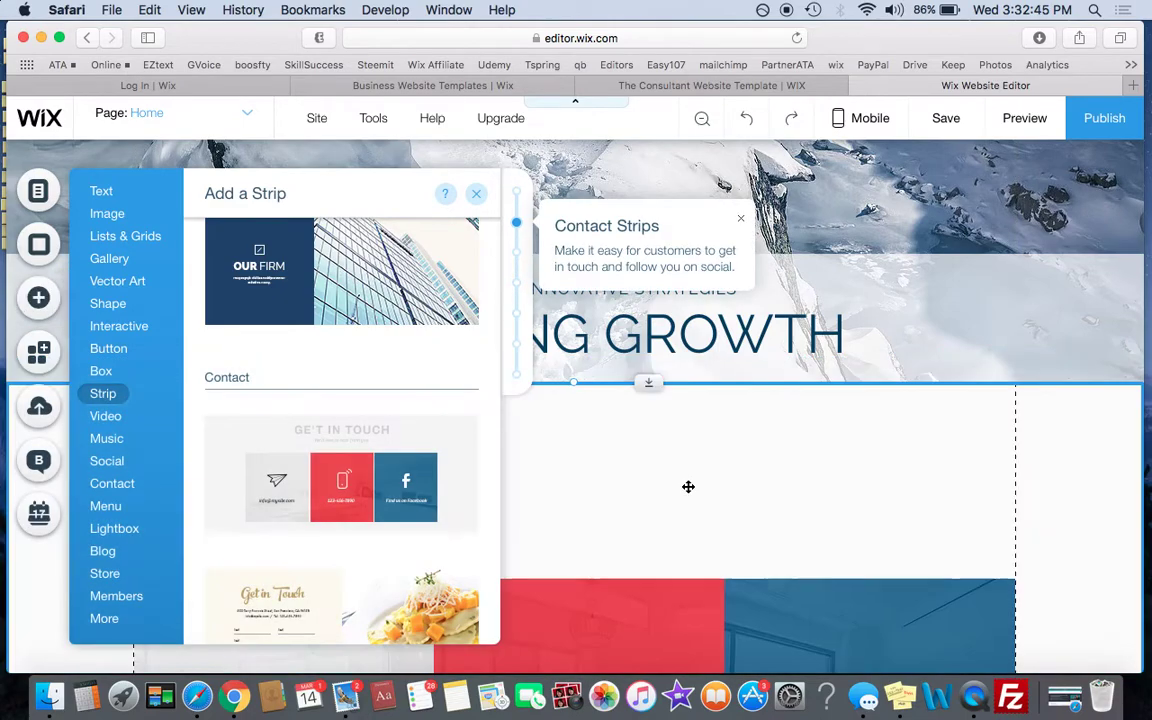
- Preview the new Get in Touch strip, then go back to the editor
{"action": "left_click", "coordinate": [1025, 118]}
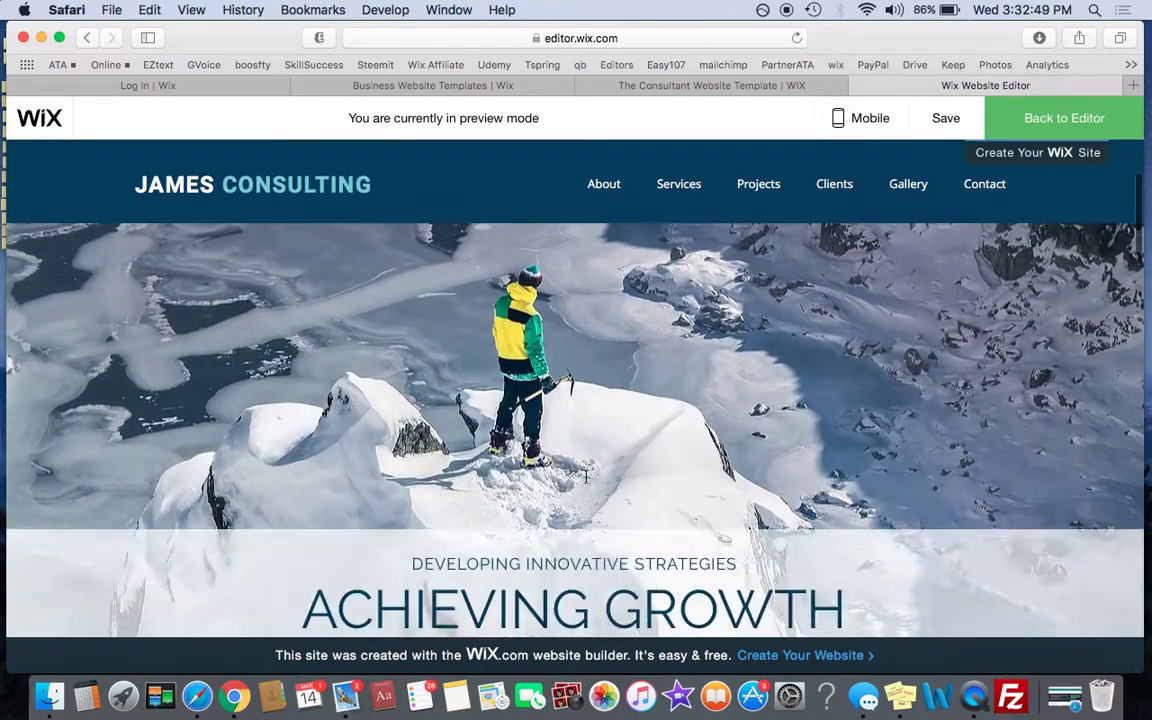
{"action": "scroll", "coordinate": [586, 477], "scroll_direction": "down", "scroll_amount": 5}
{"action": "scroll", "coordinate": [586, 477], "scroll_direction": "down", "scroll_amount": 5}
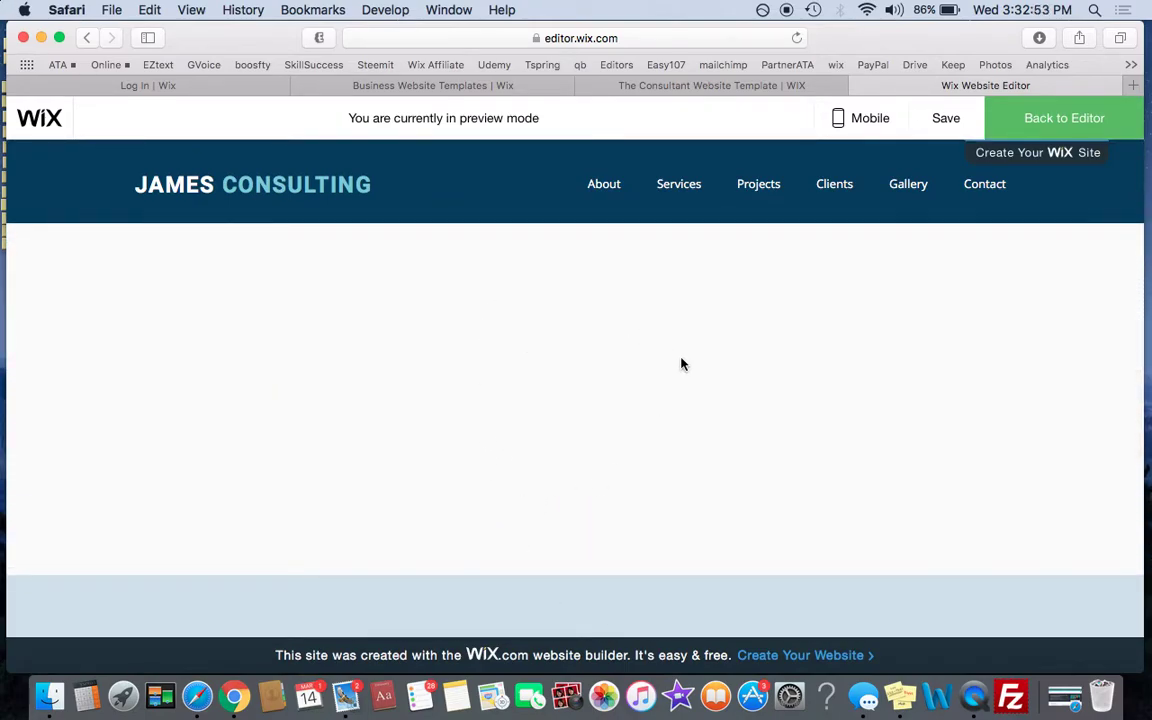
{"action": "scroll", "coordinate": [681, 364], "scroll_direction": "up", "scroll_amount": 3}
{"action": "scroll", "coordinate": [543, 468], "scroll_direction": "down", "scroll_amount": 2}
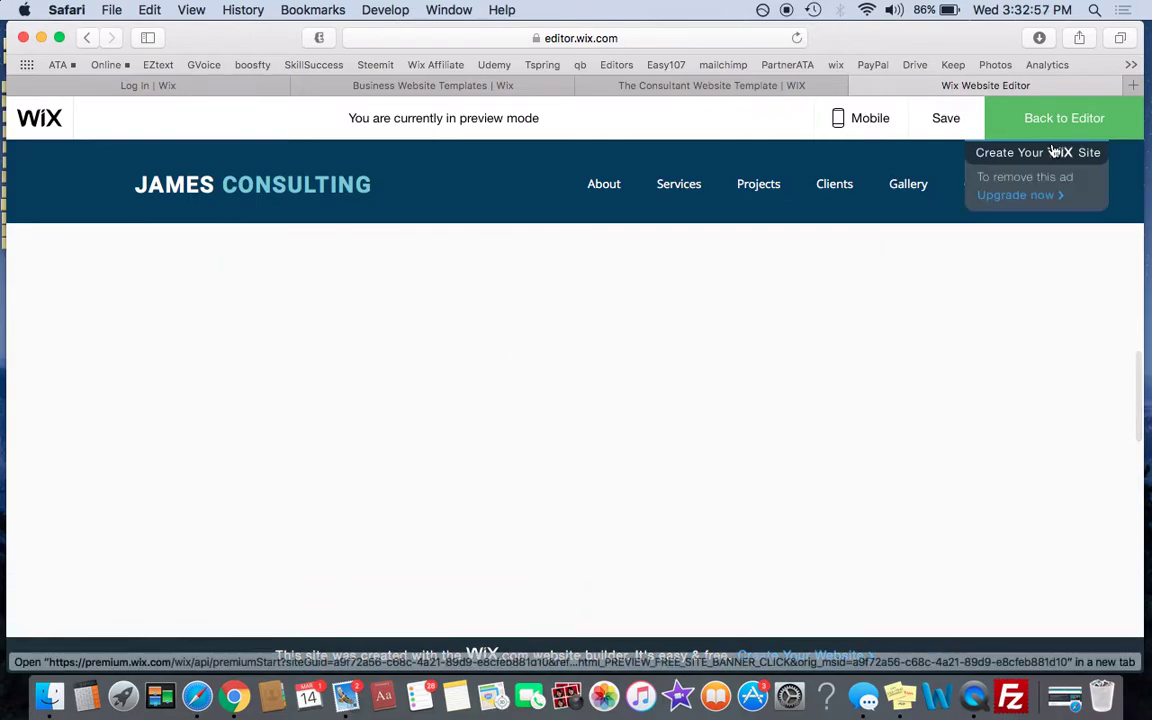
{"action": "left_click", "coordinate": [1097, 118]}
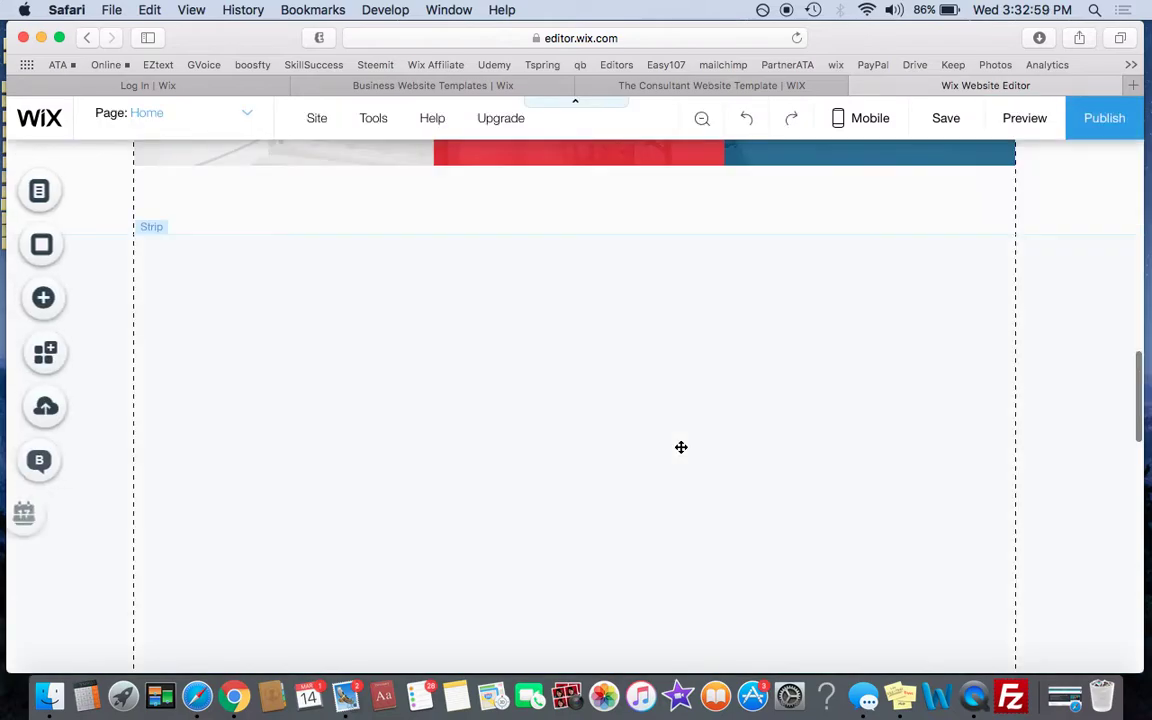
- Delete the empty white strip below the contact boxes
{"action": "scroll", "coordinate": [681, 447], "scroll_direction": "down", "scroll_amount": 5}
{"action": "scroll", "coordinate": [638, 550], "scroll_direction": "down", "scroll_amount": 2}
{"action": "scroll", "coordinate": [638, 550], "scroll_direction": "up", "scroll_amount": 3}
{"action": "scroll", "coordinate": [625, 450], "scroll_direction": "up", "scroll_amount": 1}
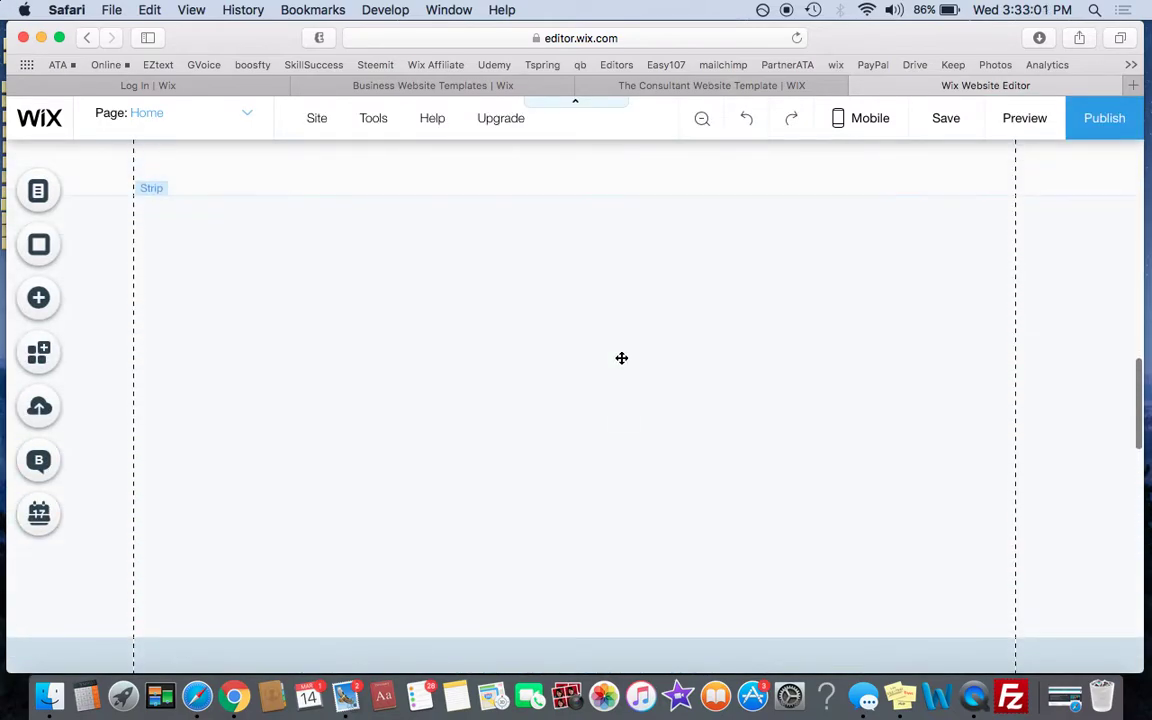
{"action": "left_click", "coordinate": [621, 358]}
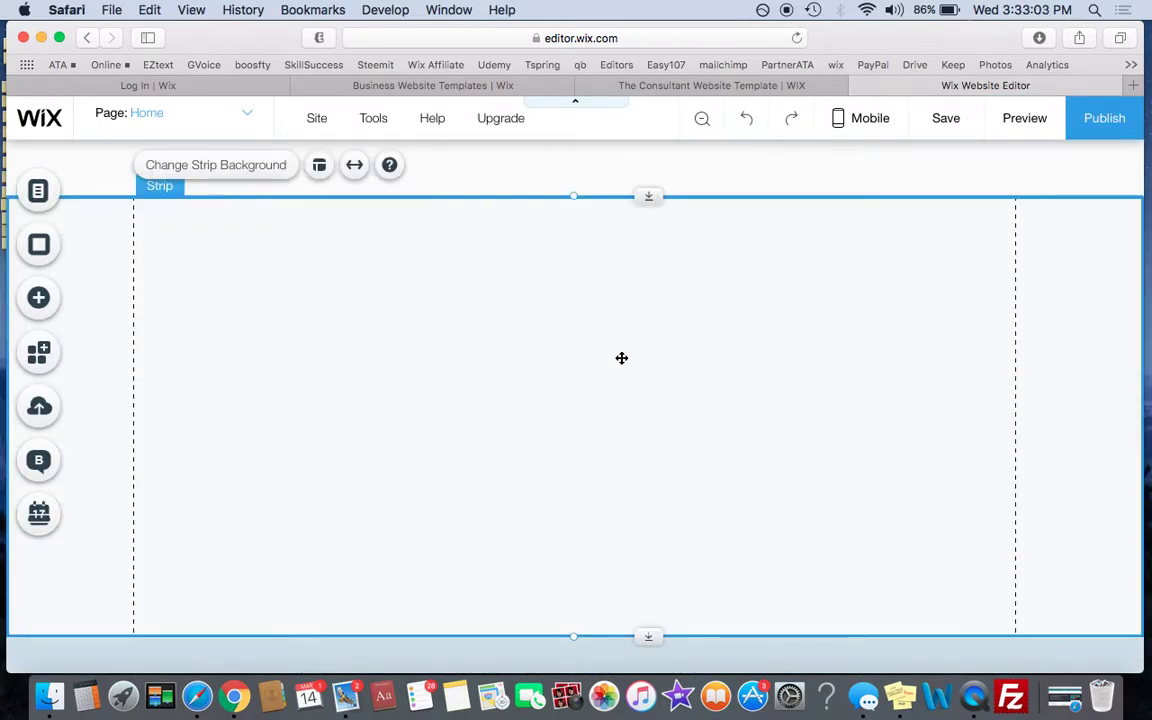
{"action": "key", "text": "Delete"}
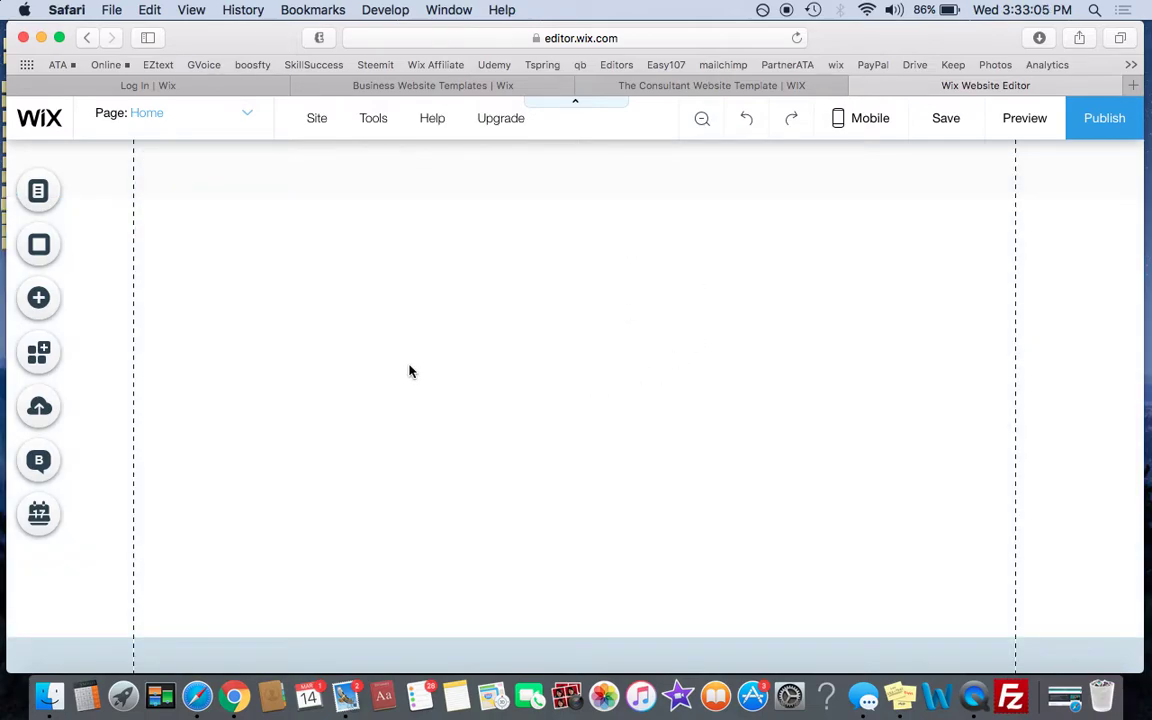
- Preview the page and scroll through it to check the result
{"action": "left_click", "coordinate": [1024, 120]}
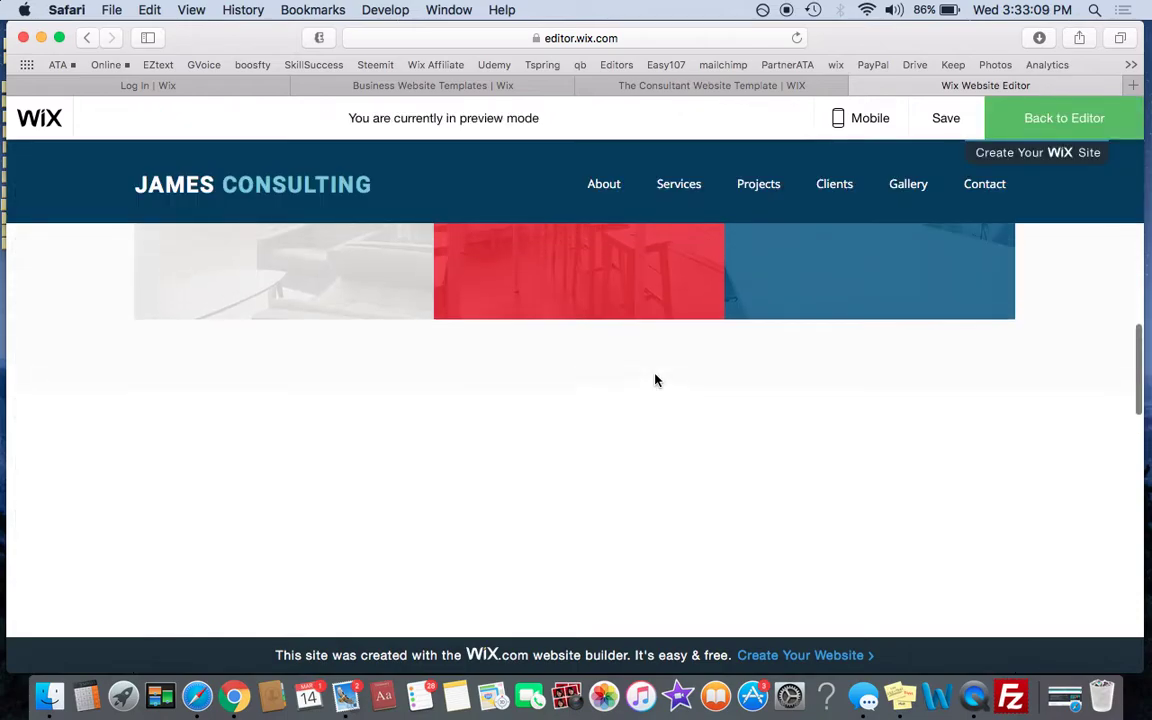
{"action": "scroll", "coordinate": [656, 380], "scroll_direction": "up", "scroll_amount": 5}
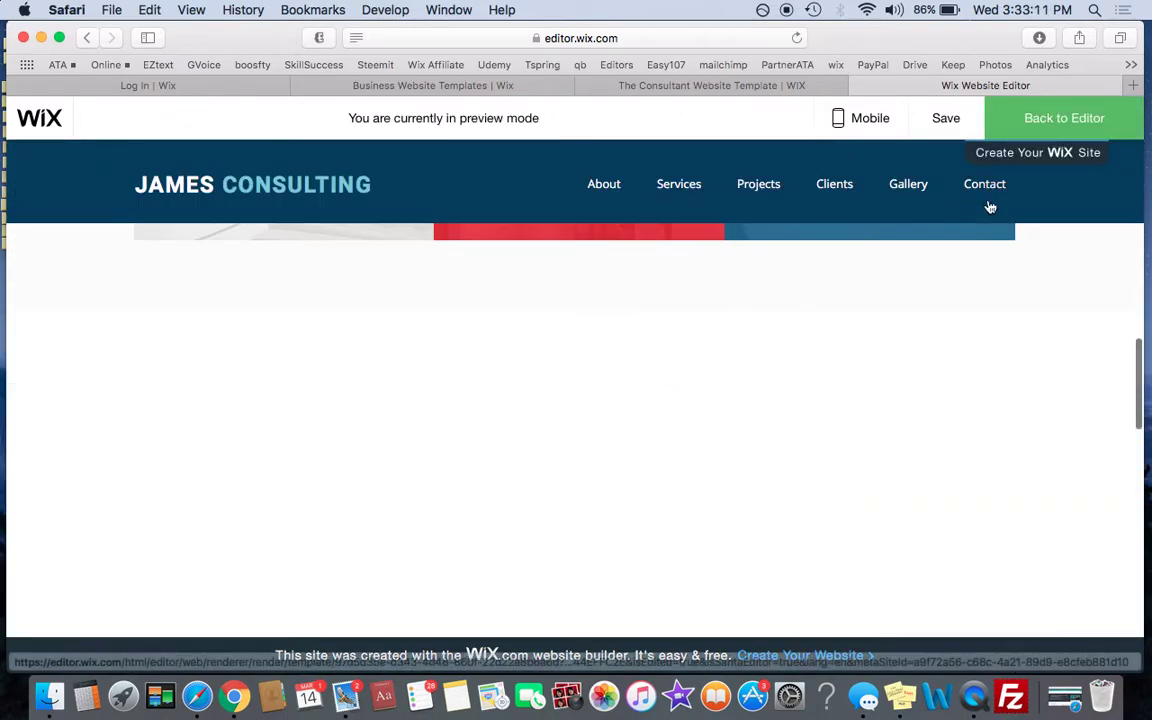
{"action": "scroll", "coordinate": [836, 476], "scroll_direction": "up", "scroll_amount": 4}
{"action": "scroll", "coordinate": [836, 476], "scroll_direction": "down", "scroll_amount": 5}
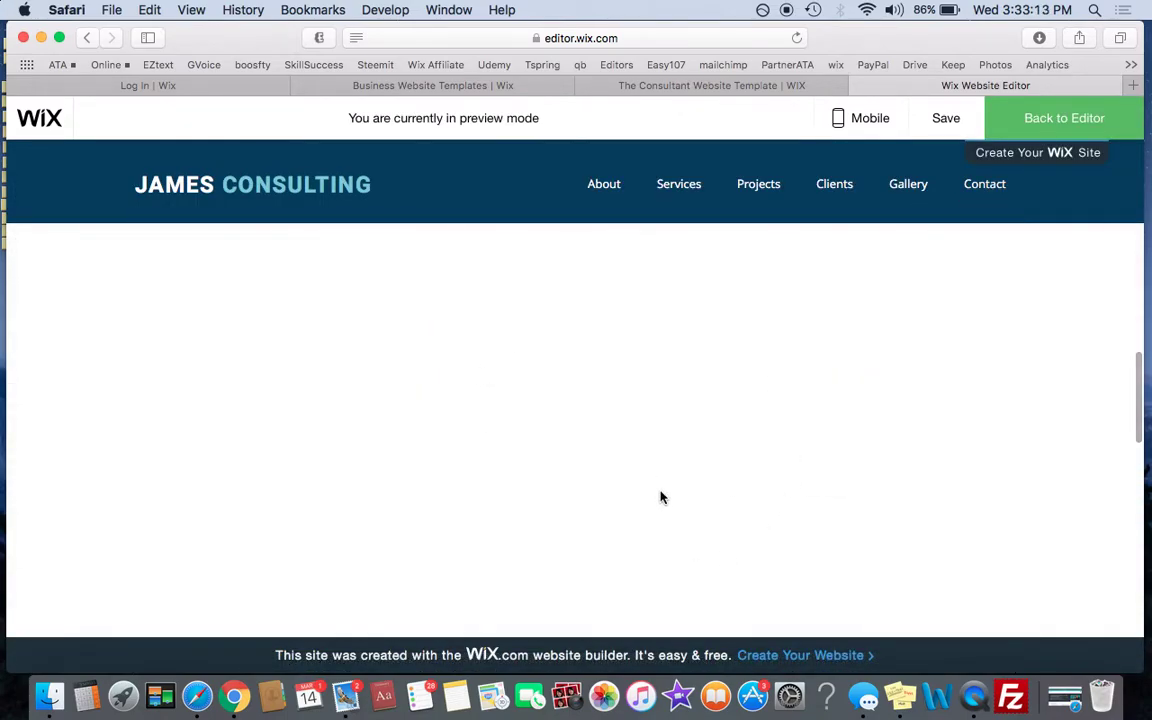
{"action": "scroll", "coordinate": [660, 497], "scroll_direction": "up", "scroll_amount": 3}
{"action": "scroll", "coordinate": [660, 497], "scroll_direction": "up", "scroll_amount": 3}
{"action": "scroll", "coordinate": [660, 497], "scroll_direction": "up", "scroll_amount": 3}
{"action": "scroll", "coordinate": [660, 497], "scroll_direction": "up", "scroll_amount": 2}
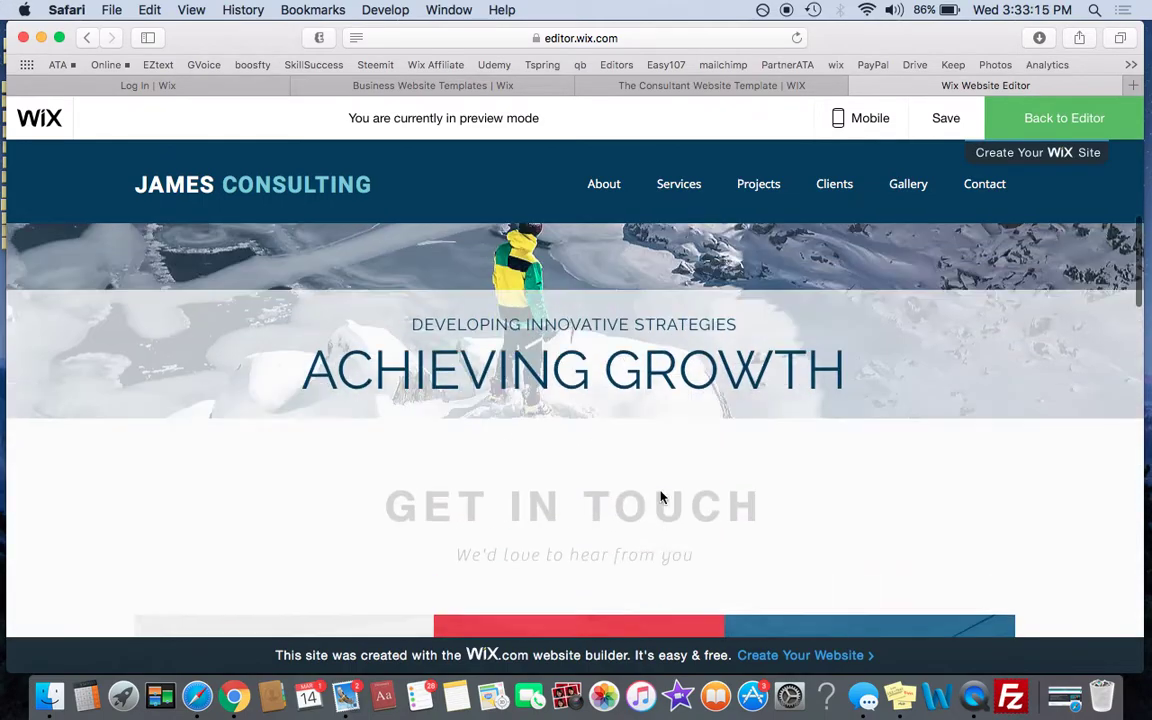
{"action": "scroll", "coordinate": [660, 497], "scroll_direction": "down", "scroll_amount": 5}
{"action": "scroll", "coordinate": [660, 497], "scroll_direction": "down", "scroll_amount": 5}
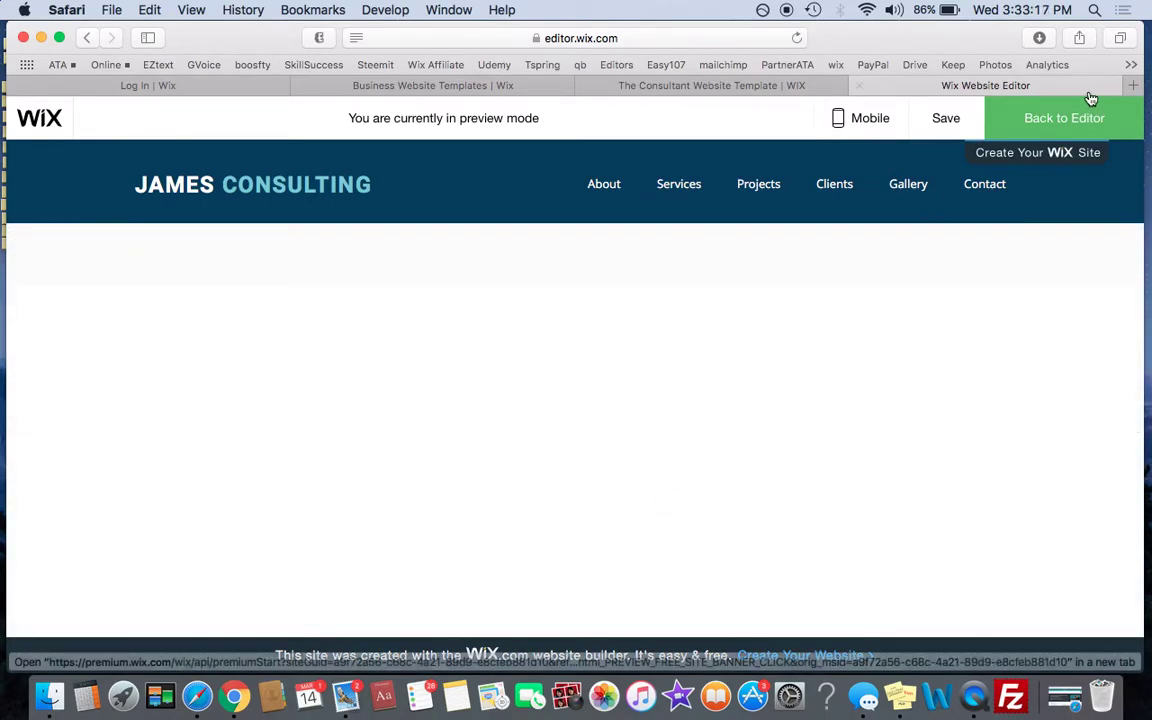
- Remove the blank gap above About Us using Zoom Out & Reorder's Delete Space
{"action": "left_click", "coordinate": [1075, 119]}
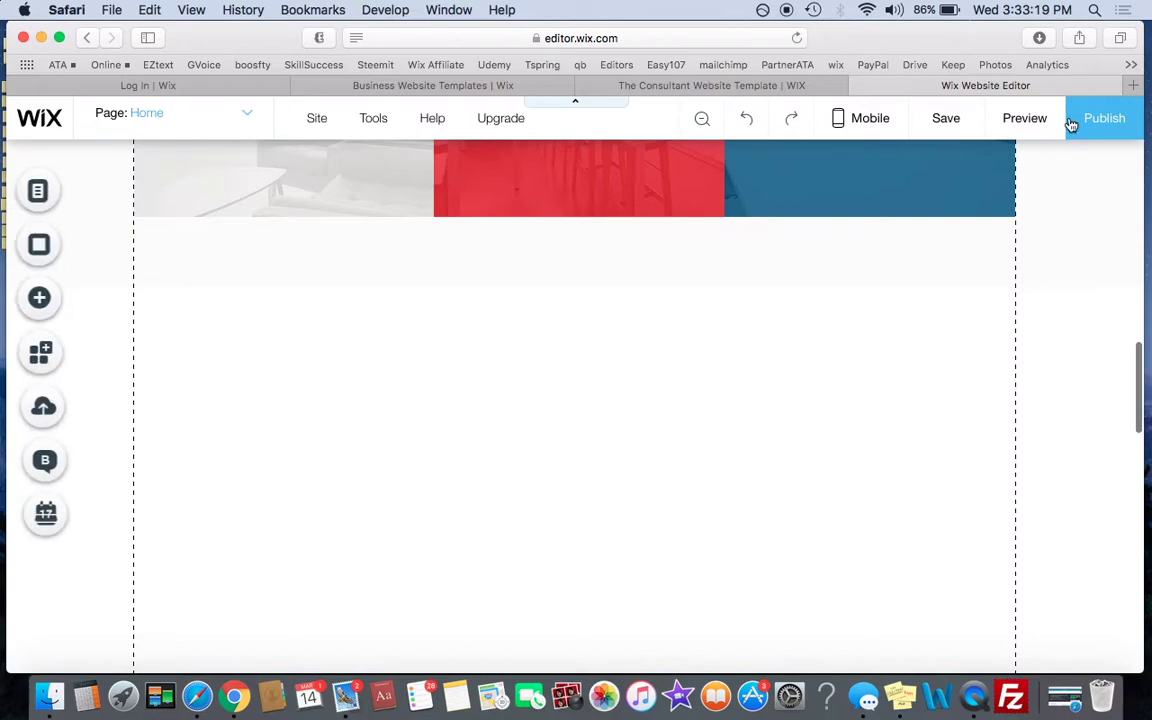
{"action": "left_click", "coordinate": [702, 120]}
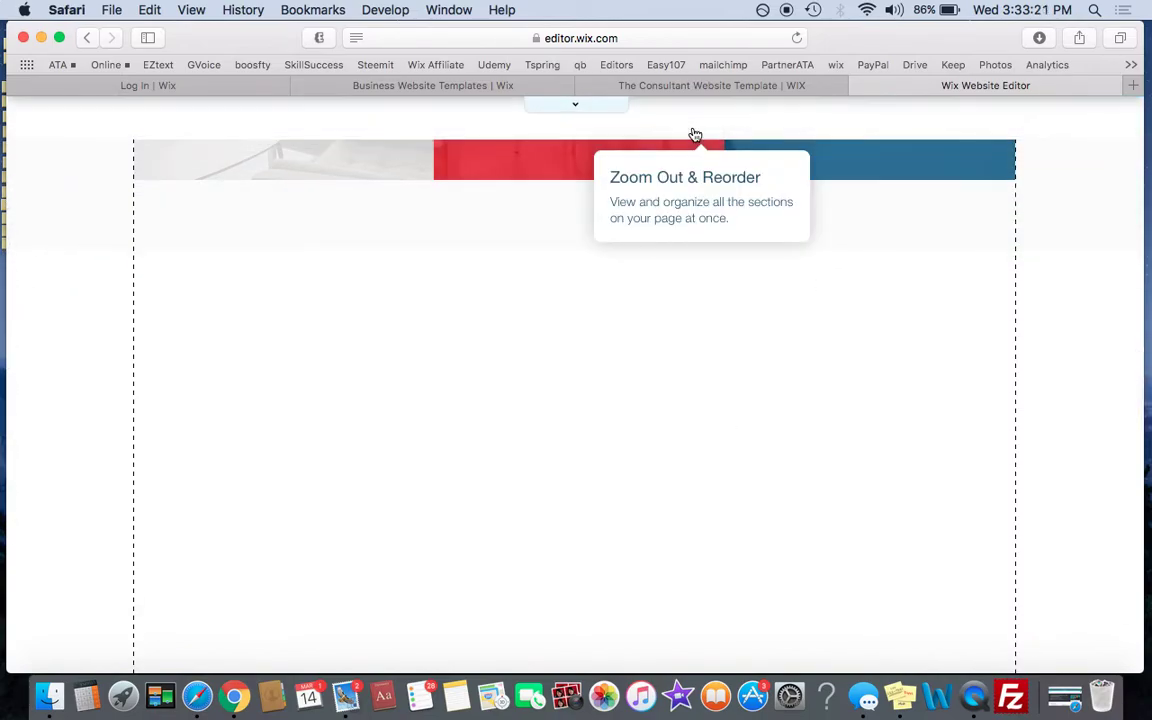
{"action": "scroll", "coordinate": [630, 422], "scroll_direction": "down", "scroll_amount": 5}
{"action": "scroll", "coordinate": [630, 420], "scroll_direction": "down", "scroll_amount": 4}
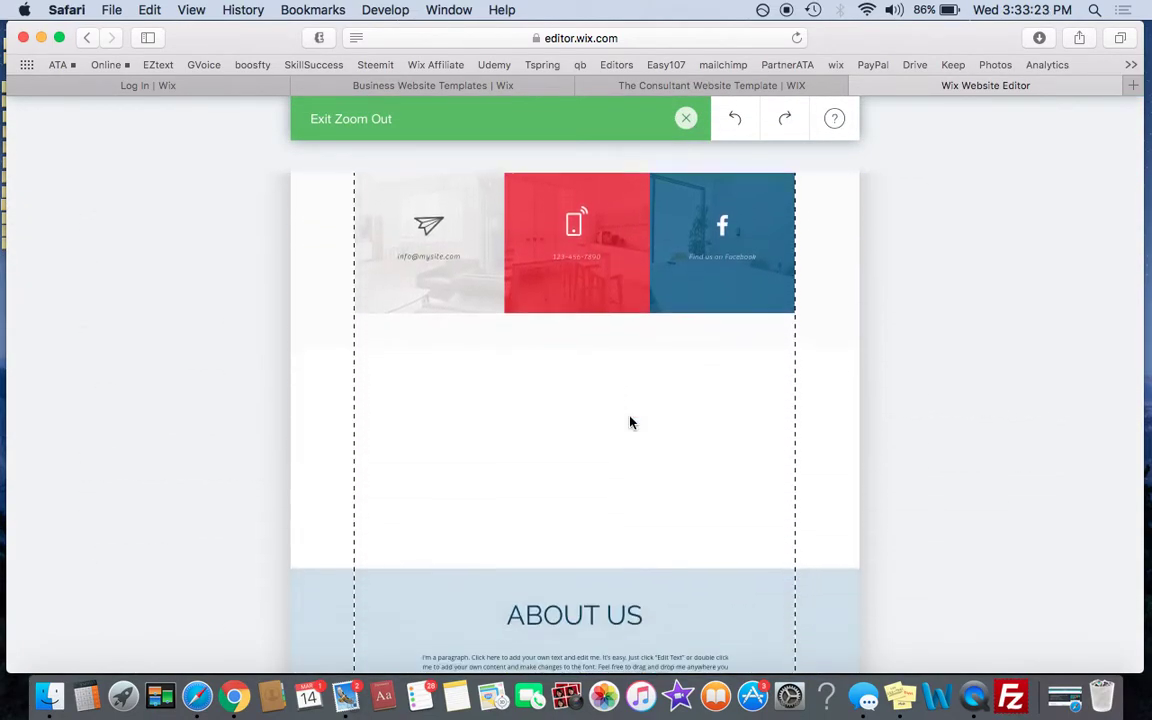
{"action": "scroll", "coordinate": [600, 350], "scroll_direction": "down", "scroll_amount": 2}
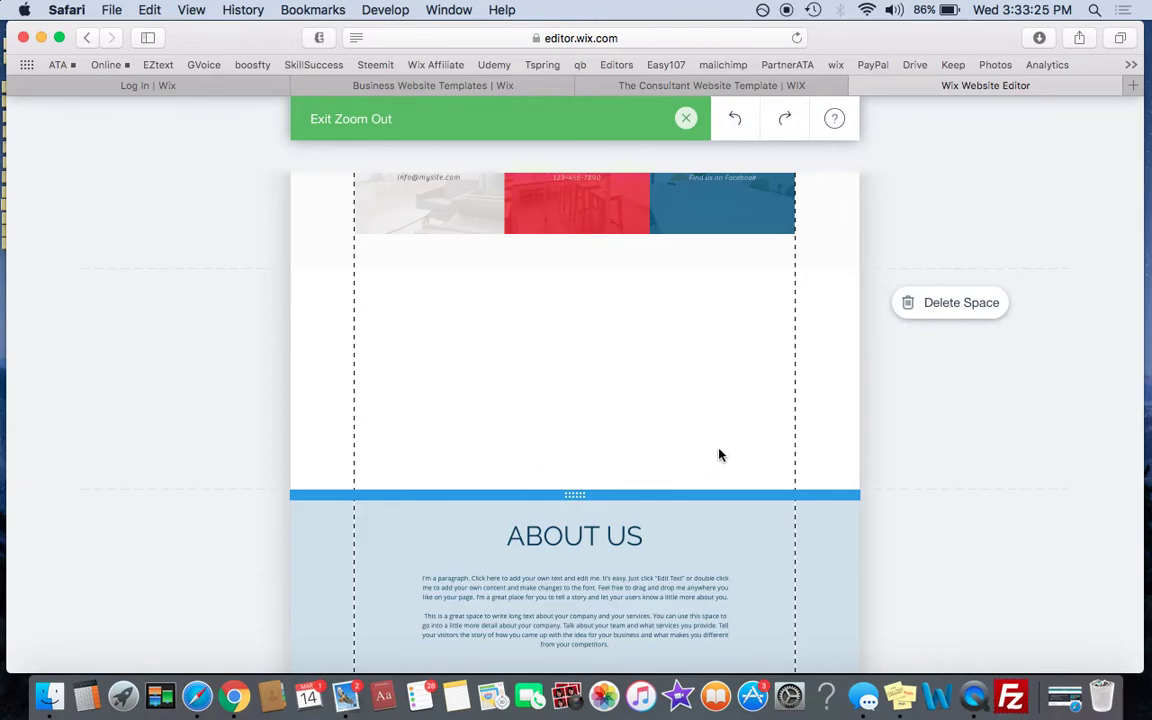
{"action": "left_click", "coordinate": [571, 495]}
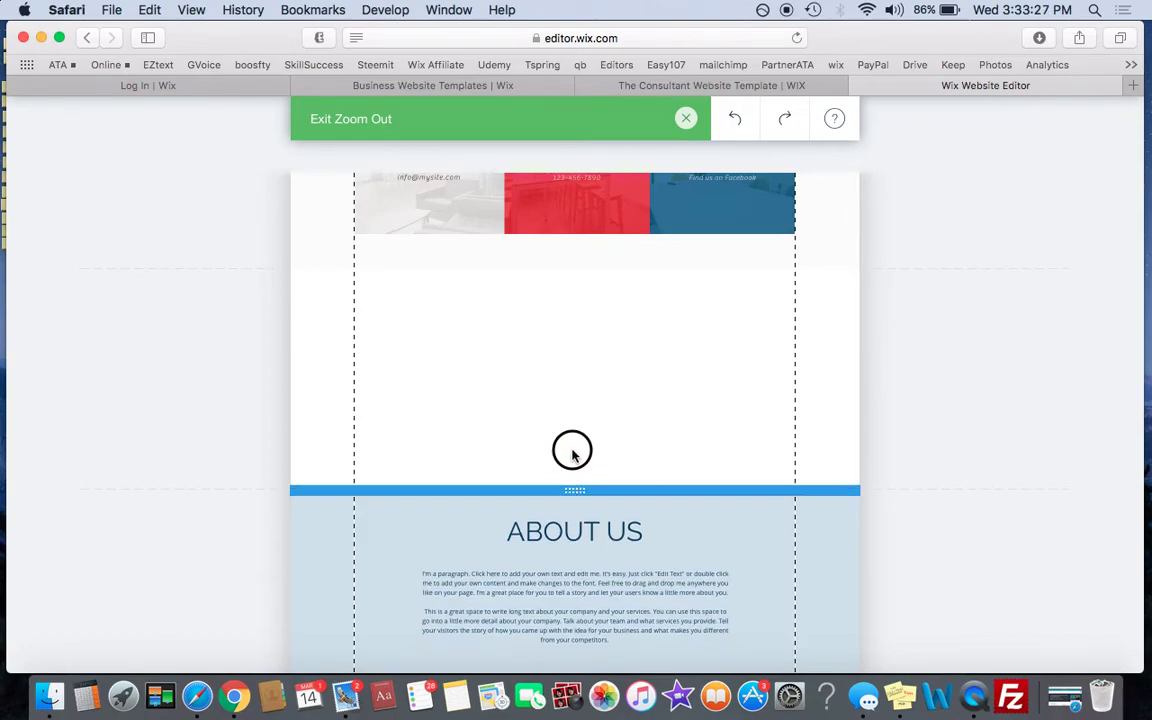
{"action": "left_click_drag", "start_coordinate": [571, 495], "coordinate": [573, 430]}
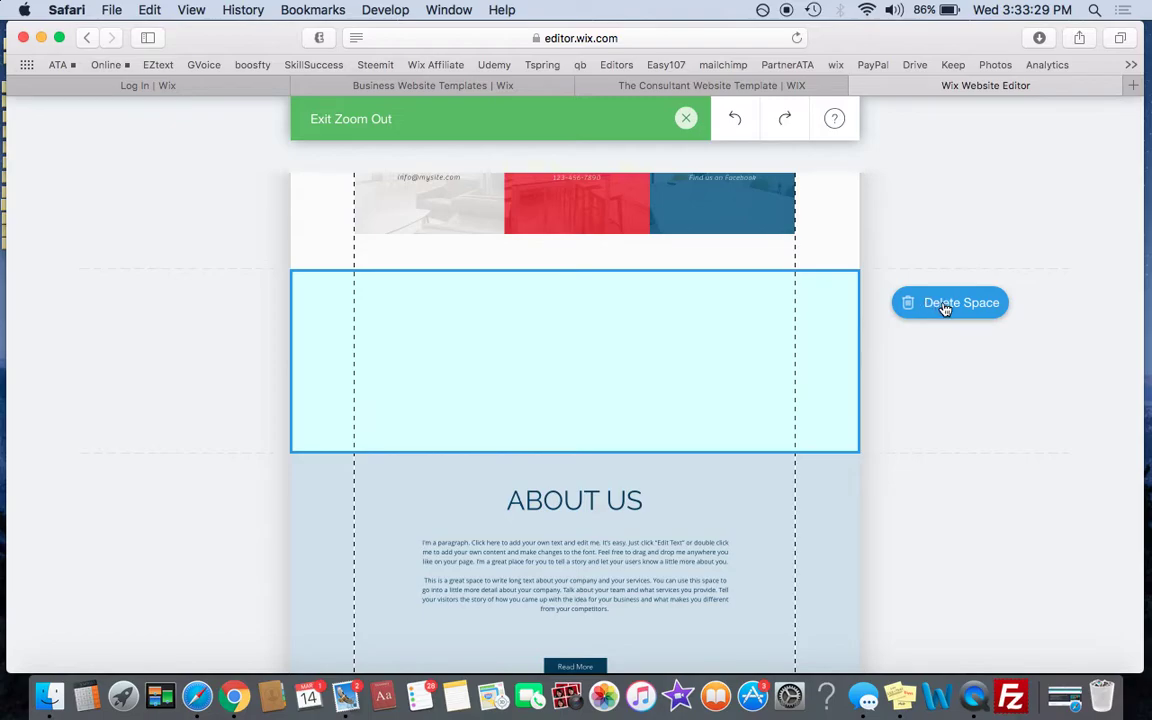
{"action": "left_click", "coordinate": [946, 302]}
{"action": "left_click", "coordinate": [683, 120]}
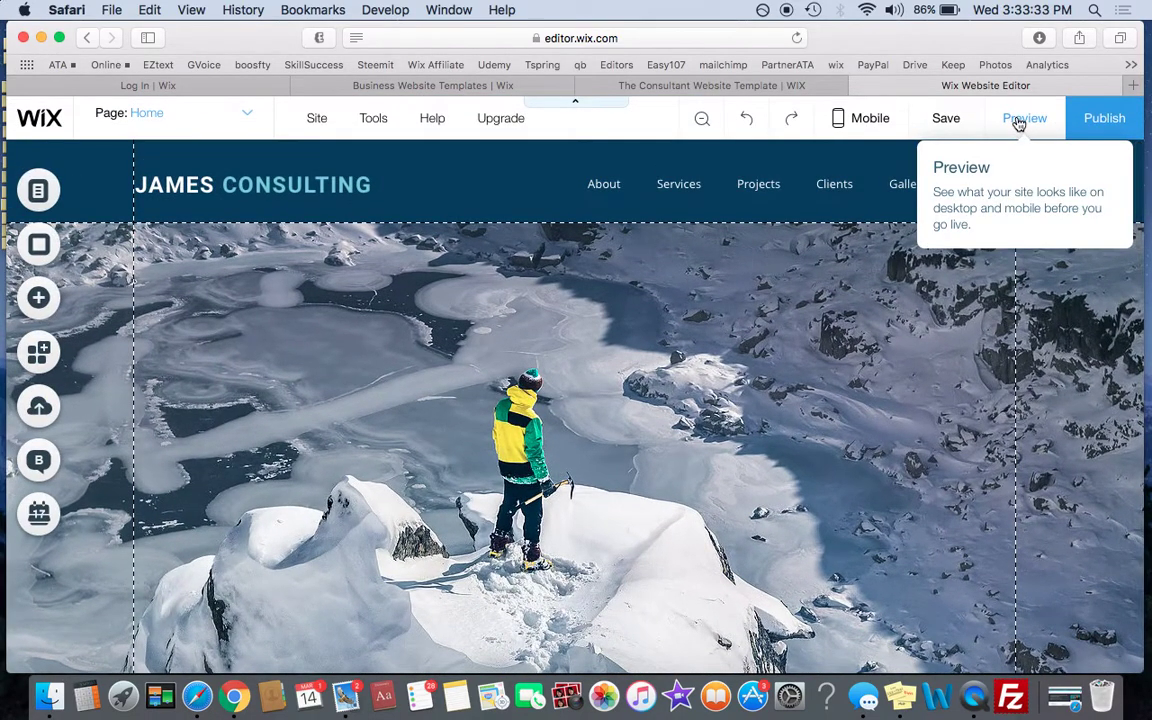
{"action": "left_click", "coordinate": [1010, 125]}
{"action": "scroll", "coordinate": [645, 345], "scroll_direction": "down", "scroll_amount": 10}
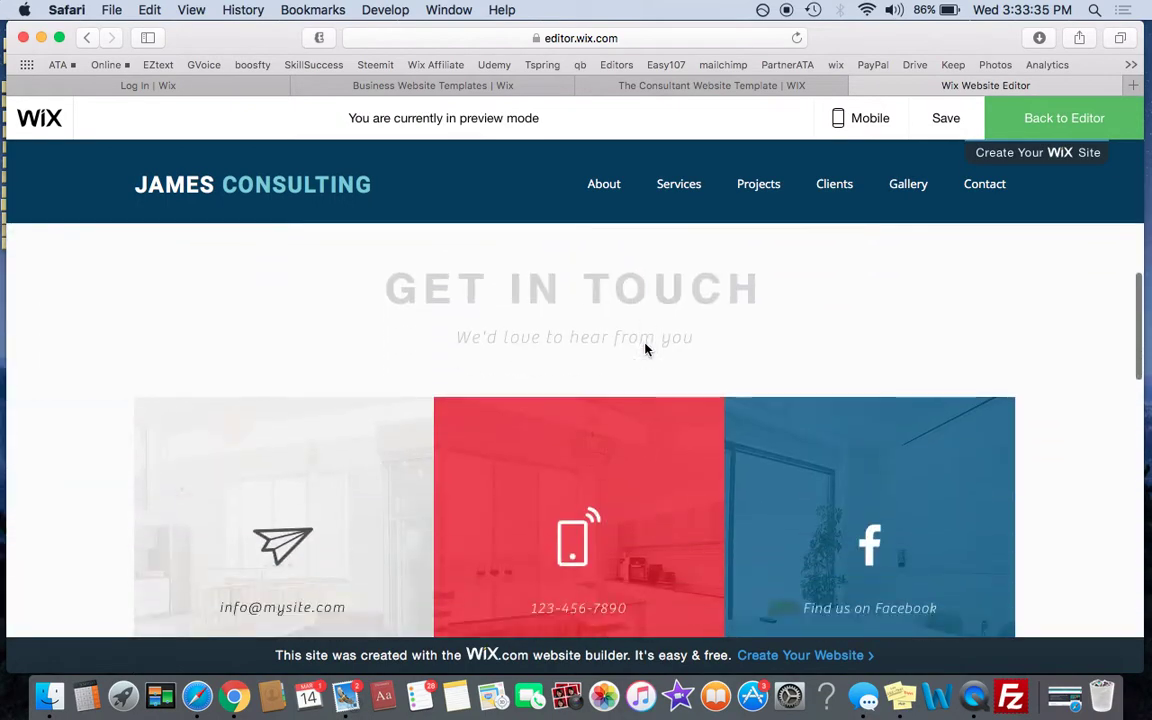
{"action": "scroll", "coordinate": [645, 344], "scroll_direction": "down", "scroll_amount": 3}
{"action": "scroll", "coordinate": [645, 344], "scroll_direction": "down", "scroll_amount": 1}
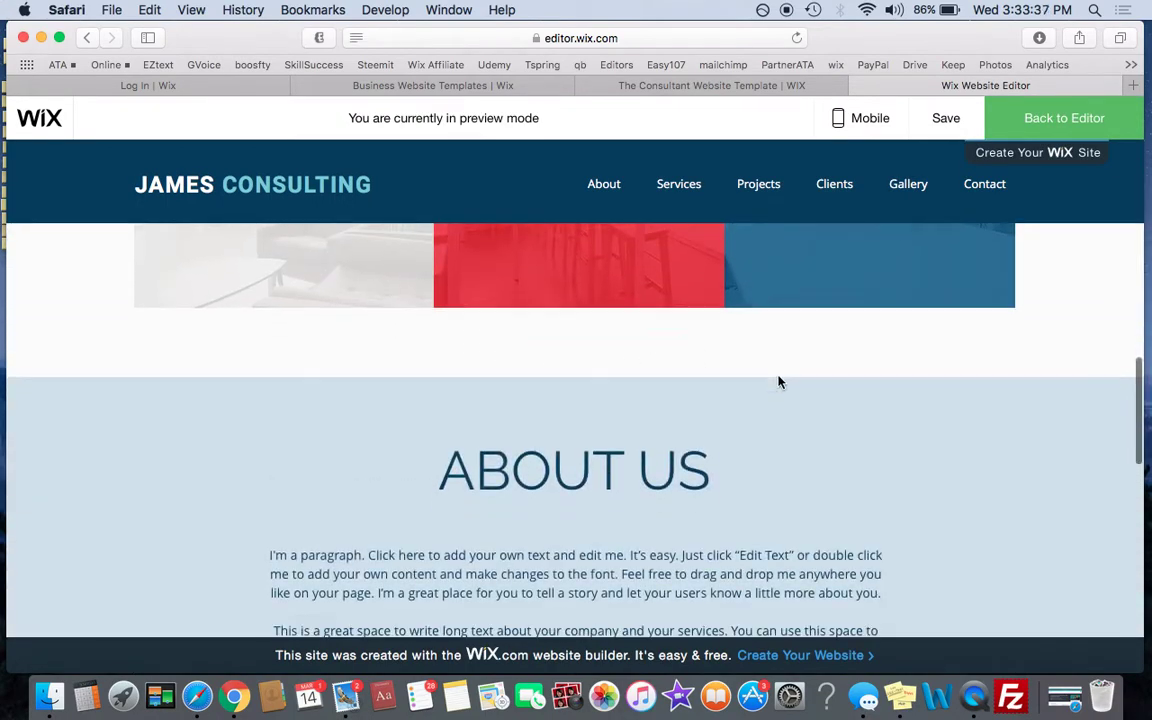
{"action": "scroll", "coordinate": [779, 381], "scroll_direction": "down", "scroll_amount": 5}
{"action": "scroll", "coordinate": [779, 381], "scroll_direction": "down", "scroll_amount": 5}
{"action": "scroll", "coordinate": [779, 381], "scroll_direction": "down", "scroll_amount": 3}
{"action": "scroll", "coordinate": [779, 378], "scroll_direction": "down", "scroll_amount": 3}
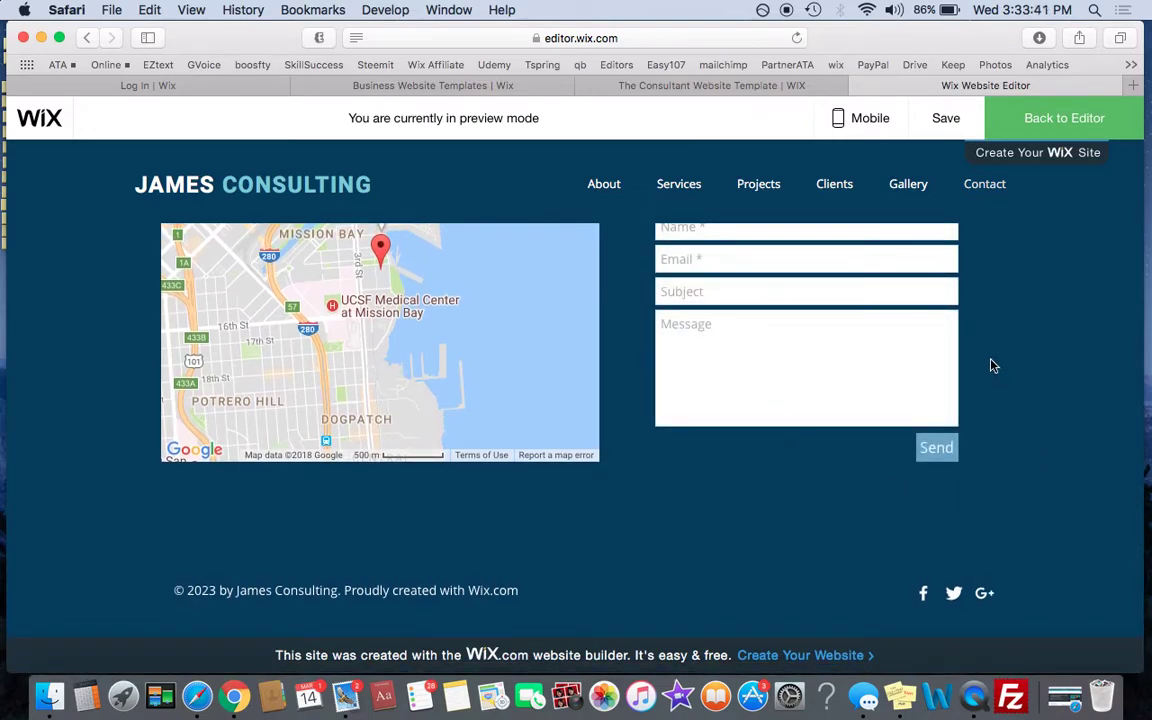
{"action": "scroll", "coordinate": [1078, 361], "scroll_direction": "up", "scroll_amount": 3}
{"action": "scroll", "coordinate": [1078, 361], "scroll_direction": "up", "scroll_amount": 2}
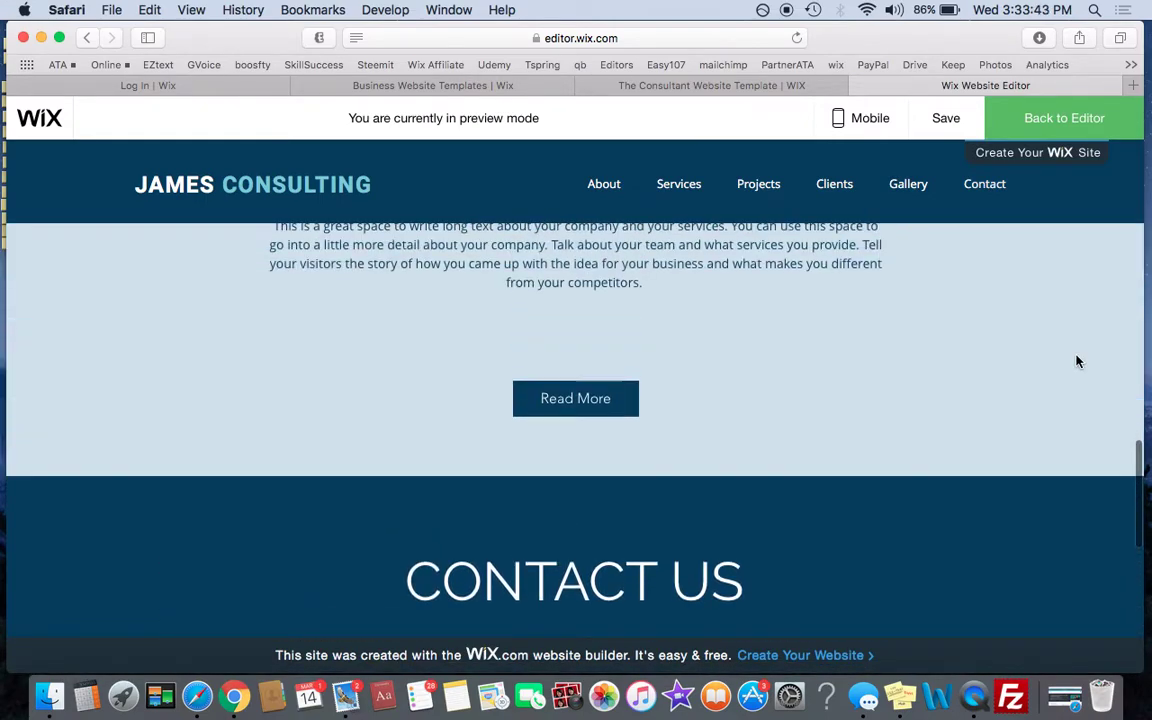
{"action": "scroll", "coordinate": [1078, 361], "scroll_direction": "up", "scroll_amount": 2}
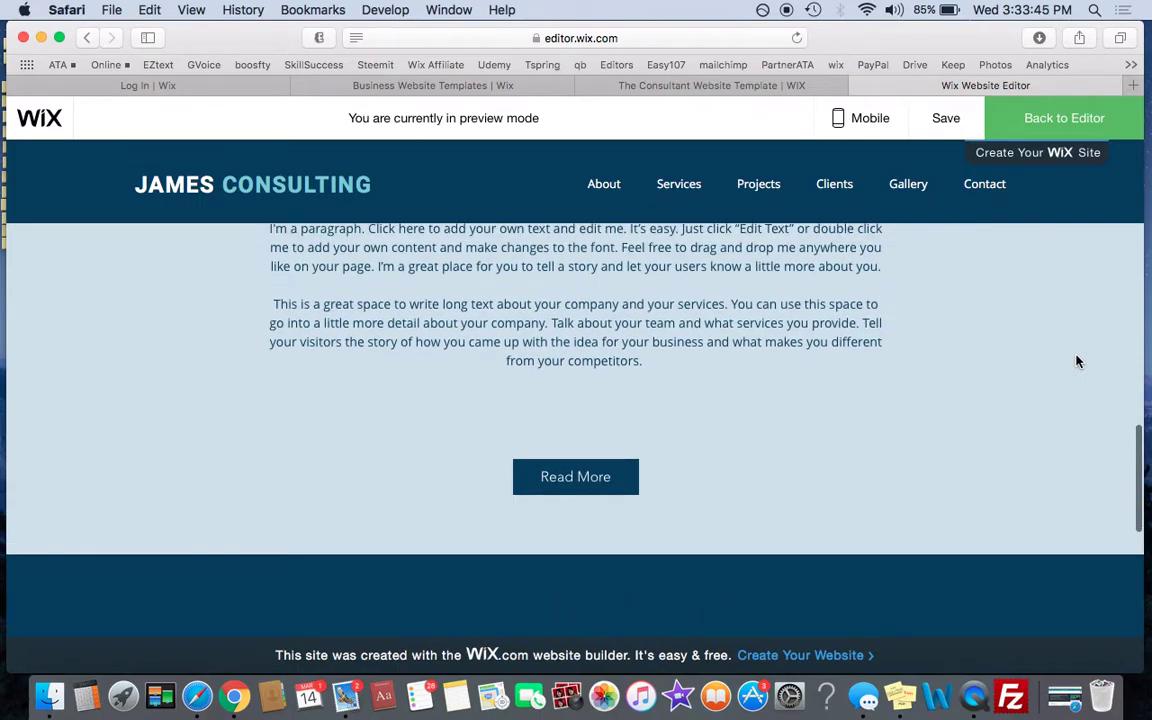
{"action": "scroll", "coordinate": [1078, 361], "scroll_direction": "up", "scroll_amount": 3}
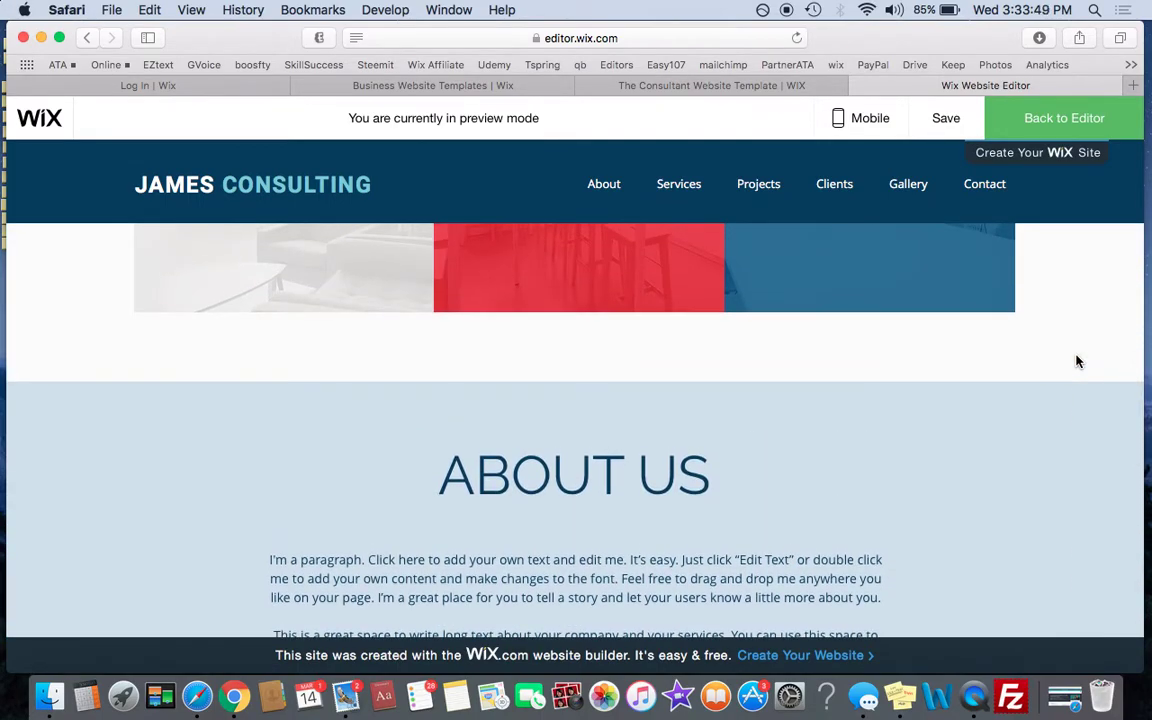
{"action": "scroll", "coordinate": [1061, 351], "scroll_direction": "up", "scroll_amount": 2}
{"action": "scroll", "coordinate": [1061, 351], "scroll_direction": "up", "scroll_amount": 1}
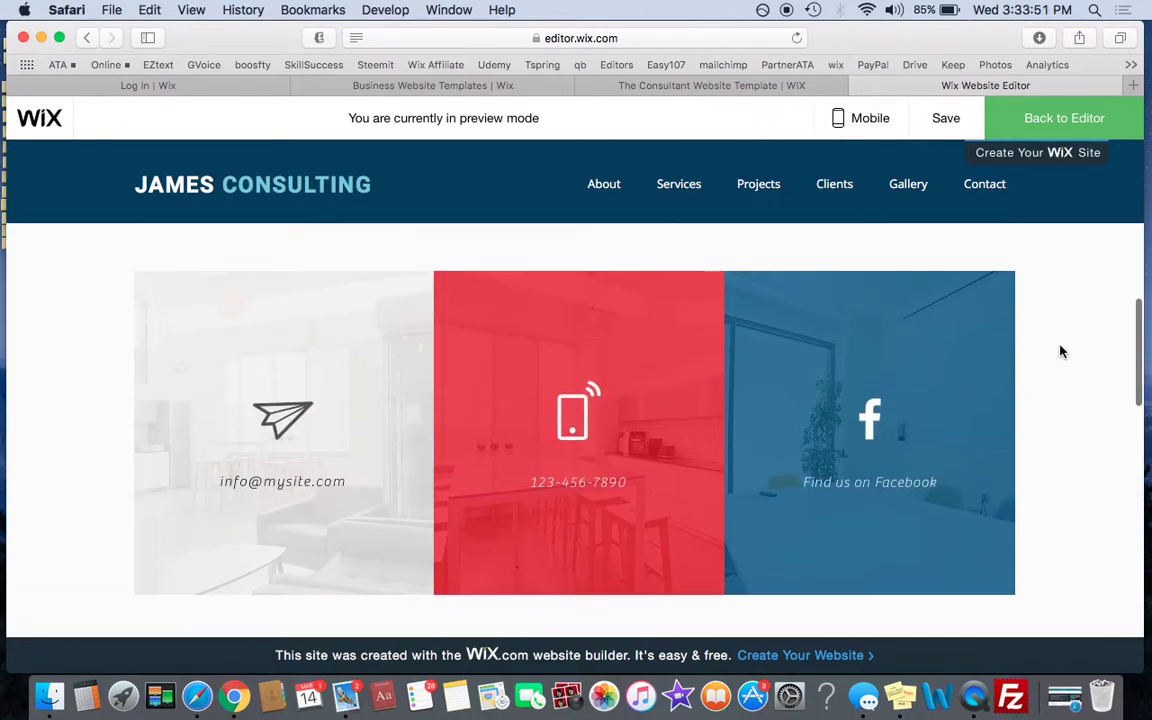
{"action": "scroll", "coordinate": [1059, 392], "scroll_direction": "up", "scroll_amount": 2}
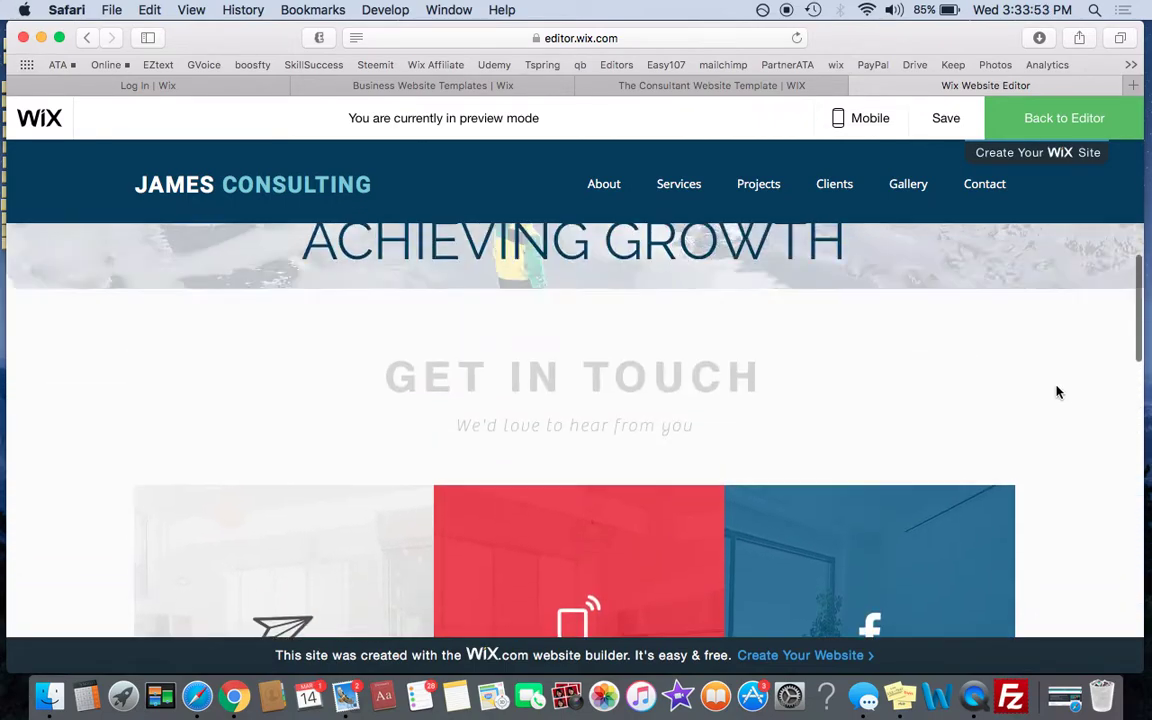
{"action": "scroll", "coordinate": [1059, 392], "scroll_direction": "up", "scroll_amount": 3}
{"action": "scroll", "coordinate": [871, 392], "scroll_direction": "up", "scroll_amount": 1}
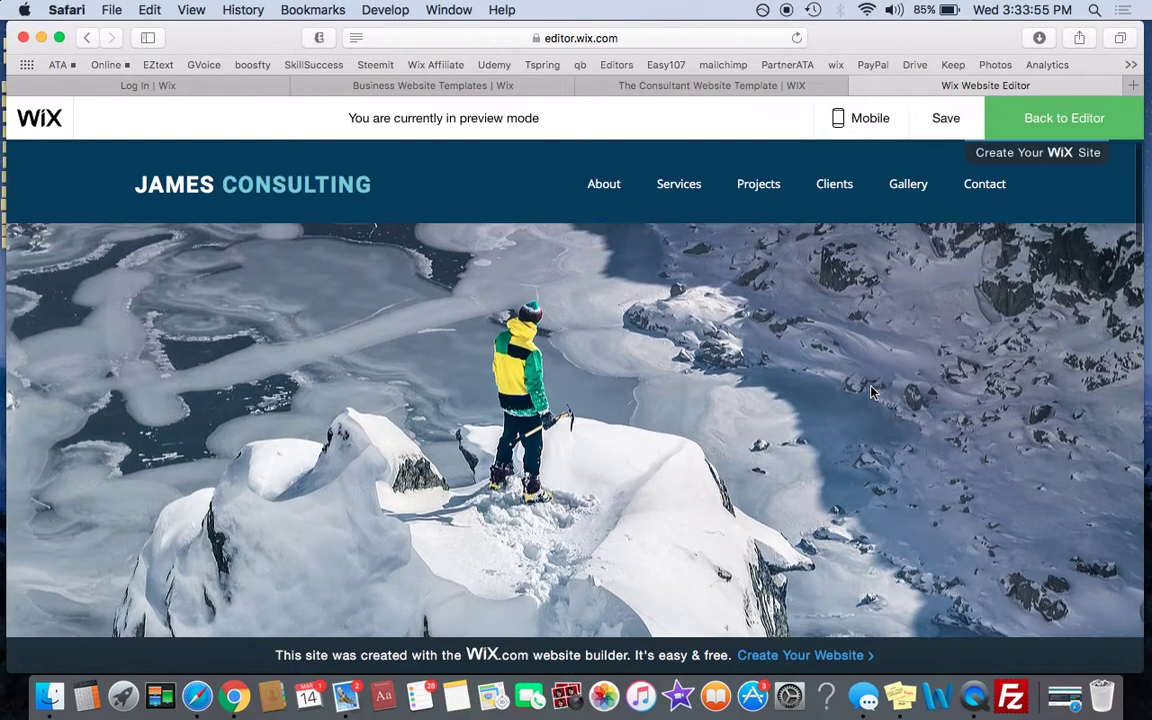
{"action": "scroll", "coordinate": [713, 480], "scroll_direction": "down", "scroll_amount": 5}
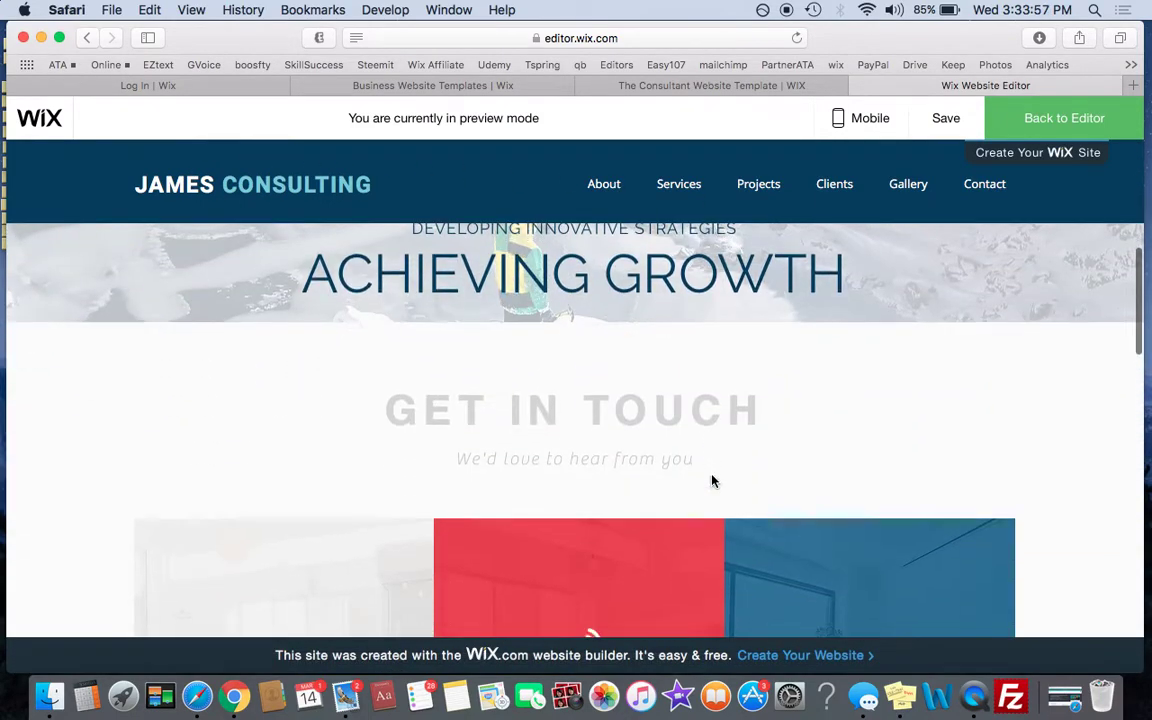
{"action": "scroll", "coordinate": [713, 480], "scroll_direction": "down", "scroll_amount": 1}
{"action": "scroll", "coordinate": [713, 480], "scroll_direction": "down", "scroll_amount": 3}
{"action": "scroll", "coordinate": [713, 480], "scroll_direction": "up", "scroll_amount": 10}
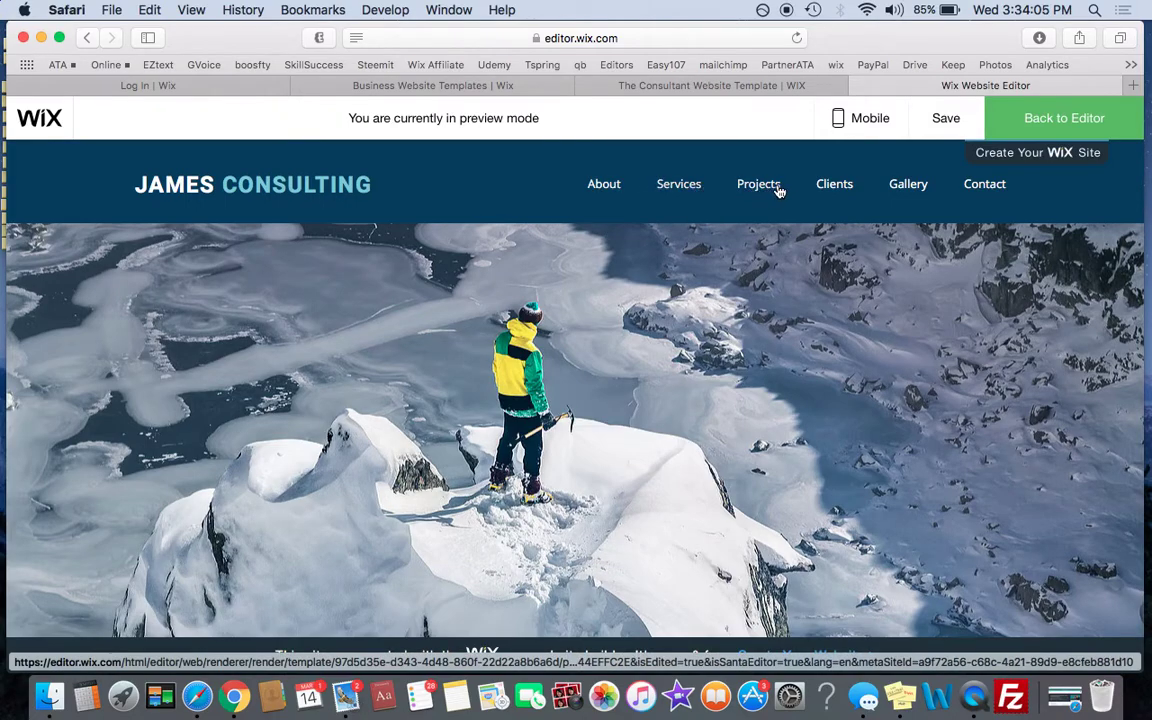
{"action": "left_click", "coordinate": [682, 186]}
{"action": "scroll", "coordinate": [680, 363], "scroll_direction": "down", "scroll_amount": 5}
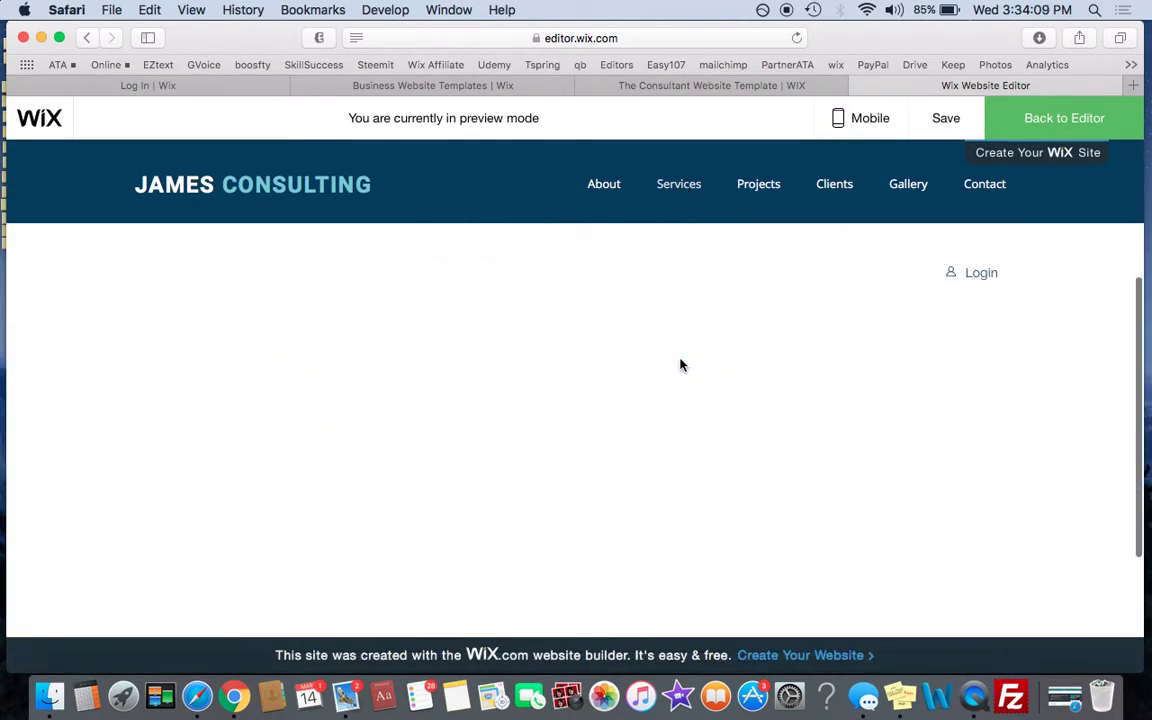
{"action": "scroll", "coordinate": [771, 406], "scroll_direction": "up", "scroll_amount": 5}
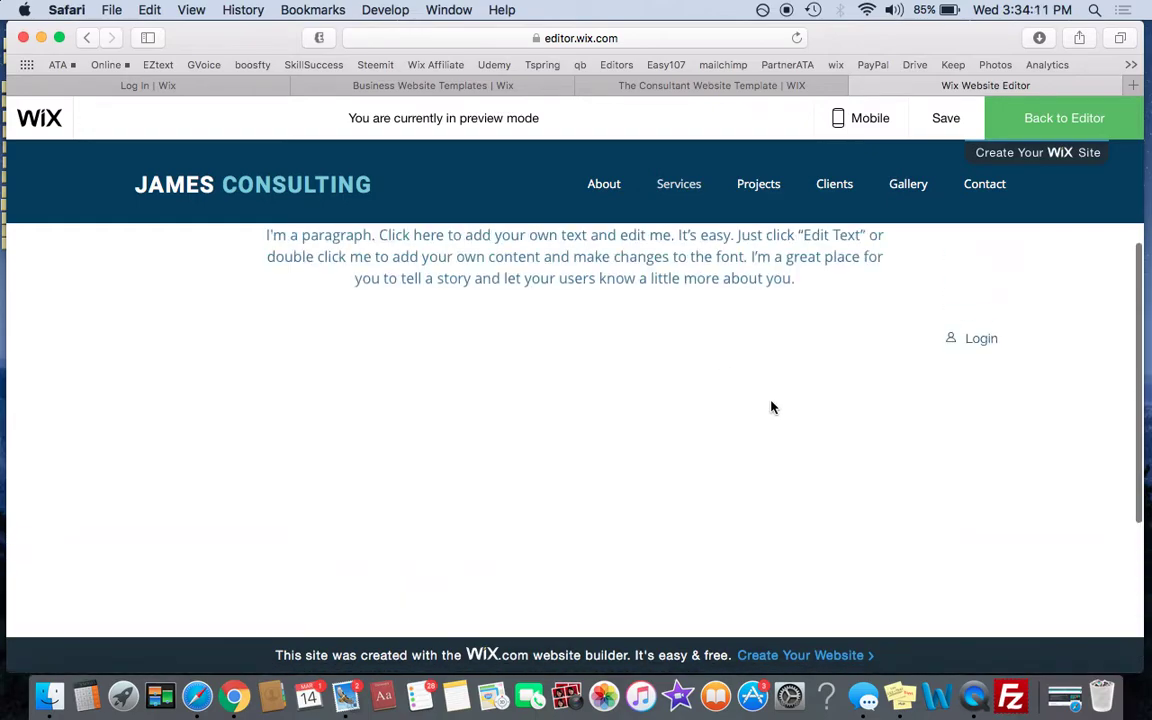
{"action": "scroll", "coordinate": [597, 419], "scroll_direction": "down", "scroll_amount": 5}
{"action": "scroll", "coordinate": [597, 410], "scroll_direction": "up", "scroll_amount": 5}
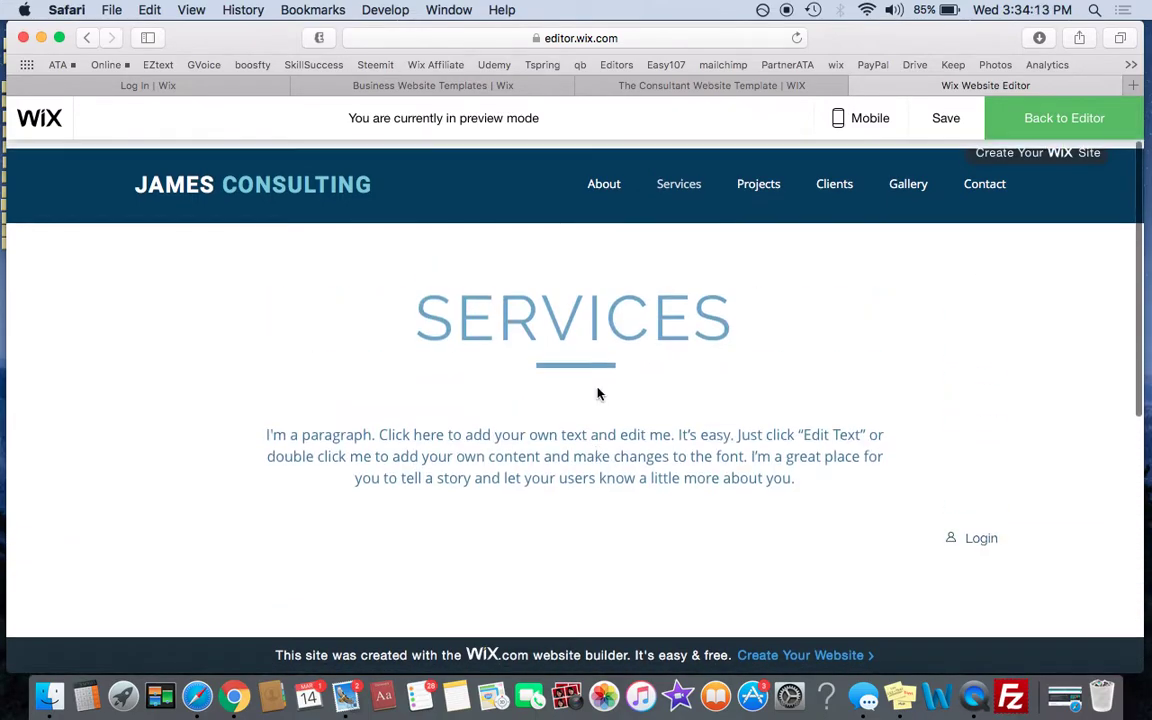
{"action": "left_click", "coordinate": [603, 186]}
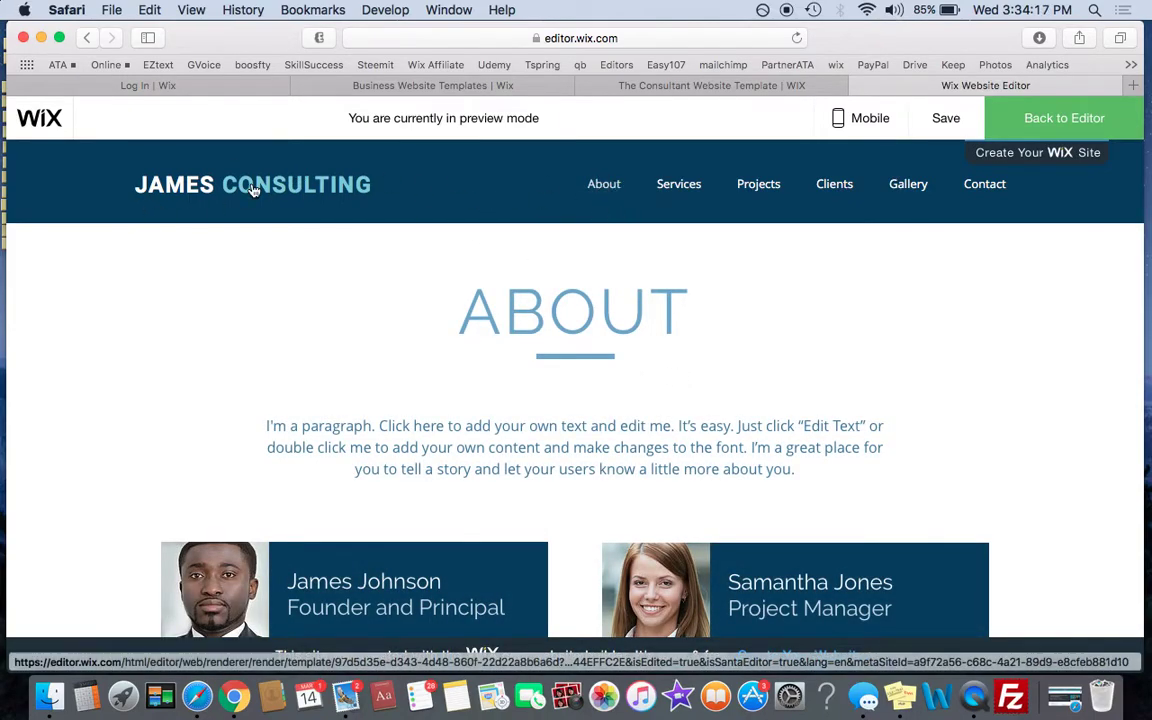
{"action": "left_click", "coordinate": [253, 190]}
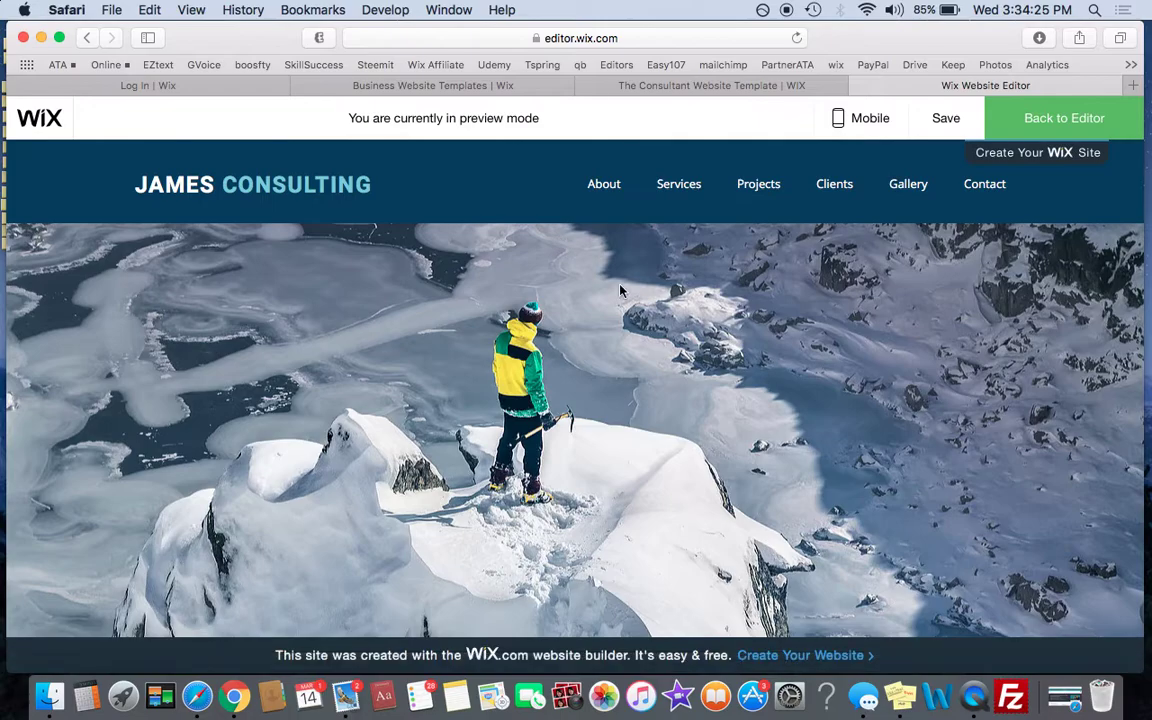
{"action": "scroll", "coordinate": [677, 395], "scroll_direction": "down", "scroll_amount": 3}
{"action": "scroll", "coordinate": [677, 395], "scroll_direction": "down", "scroll_amount": 2}
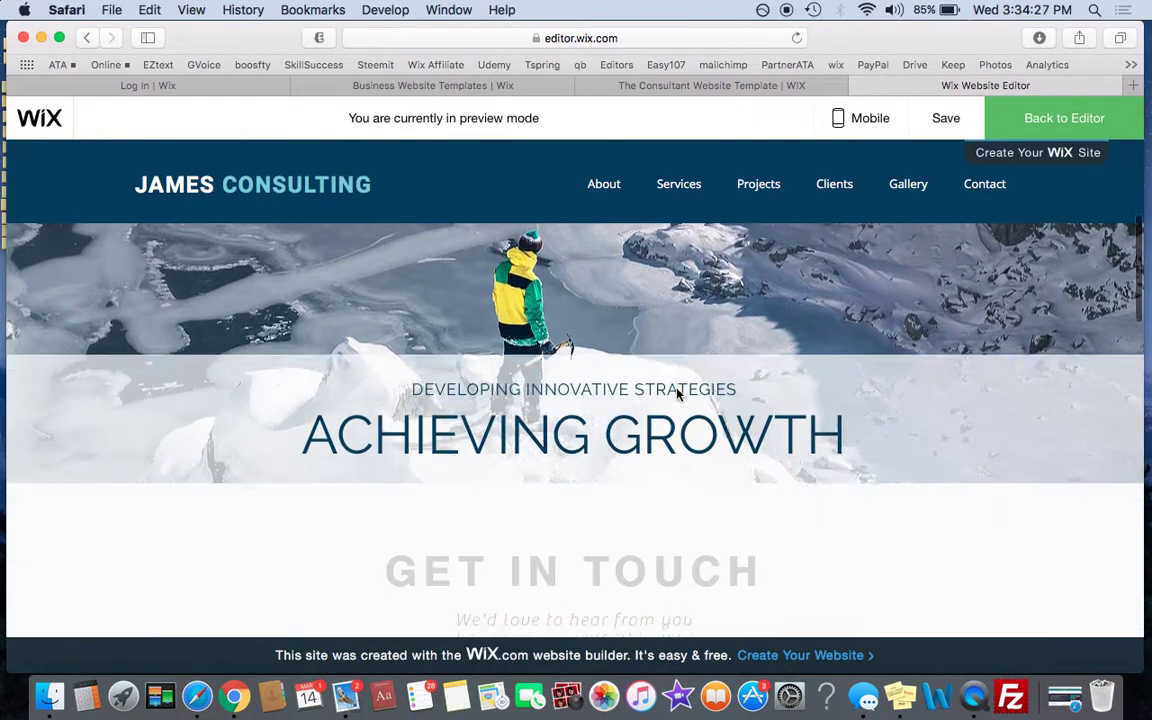
{"action": "scroll", "coordinate": [677, 395], "scroll_direction": "down", "scroll_amount": 3}
{"action": "scroll", "coordinate": [677, 395], "scroll_direction": "down", "scroll_amount": 1}
{"action": "scroll", "coordinate": [588, 493], "scroll_direction": "down", "scroll_amount": 3}
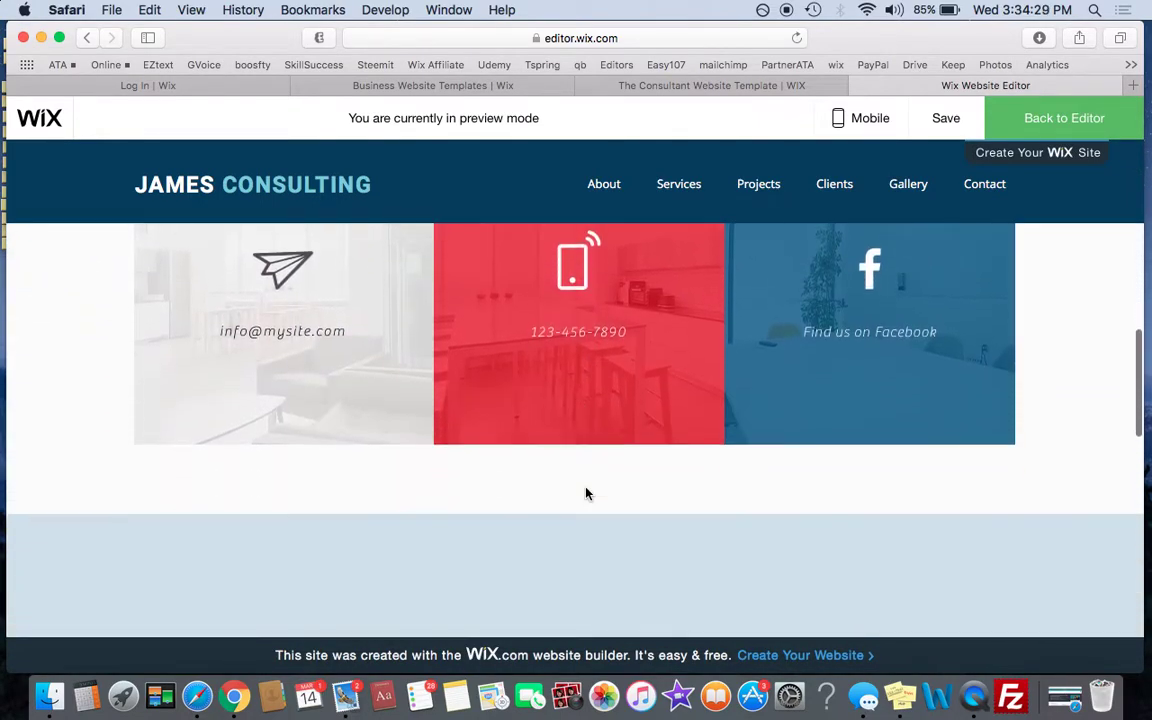
{"action": "scroll", "coordinate": [588, 493], "scroll_direction": "down", "scroll_amount": 2}
{"action": "scroll", "coordinate": [588, 493], "scroll_direction": "down", "scroll_amount": 1}
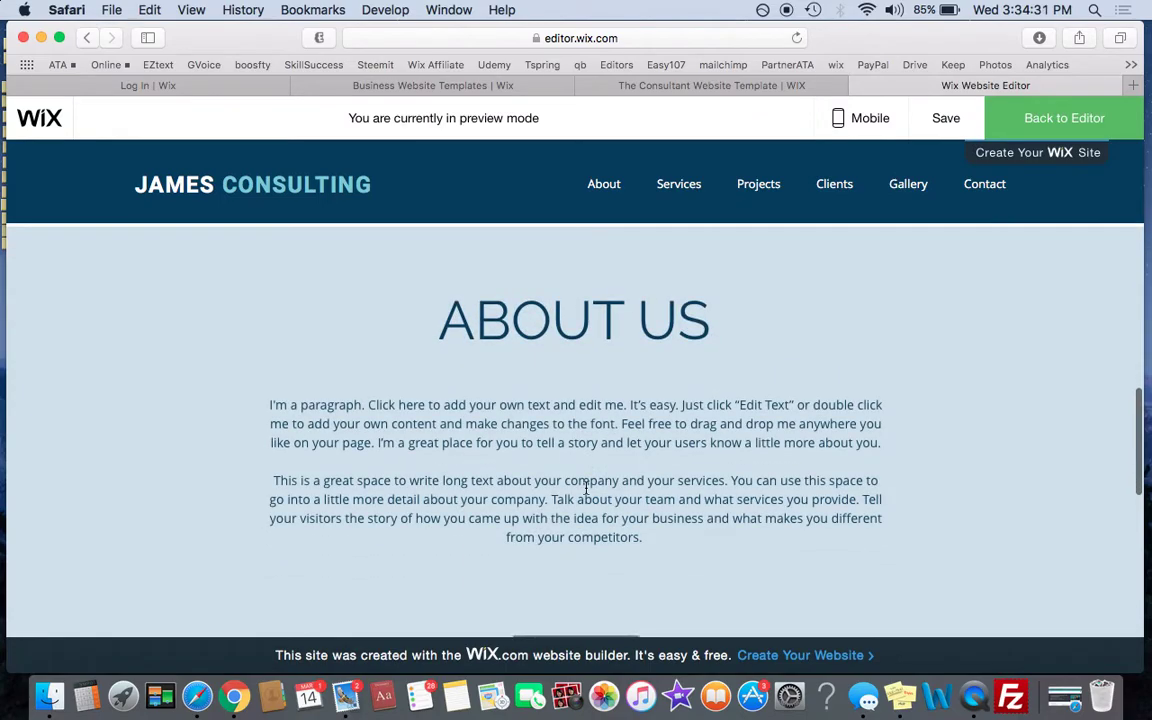
{"action": "scroll", "coordinate": [586, 487], "scroll_direction": "down", "scroll_amount": 2}
{"action": "scroll", "coordinate": [587, 490], "scroll_direction": "down", "scroll_amount": 3}
{"action": "scroll", "coordinate": [588, 492], "scroll_direction": "down", "scroll_amount": 1}
{"action": "scroll", "coordinate": [587, 492], "scroll_direction": "down", "scroll_amount": 2}
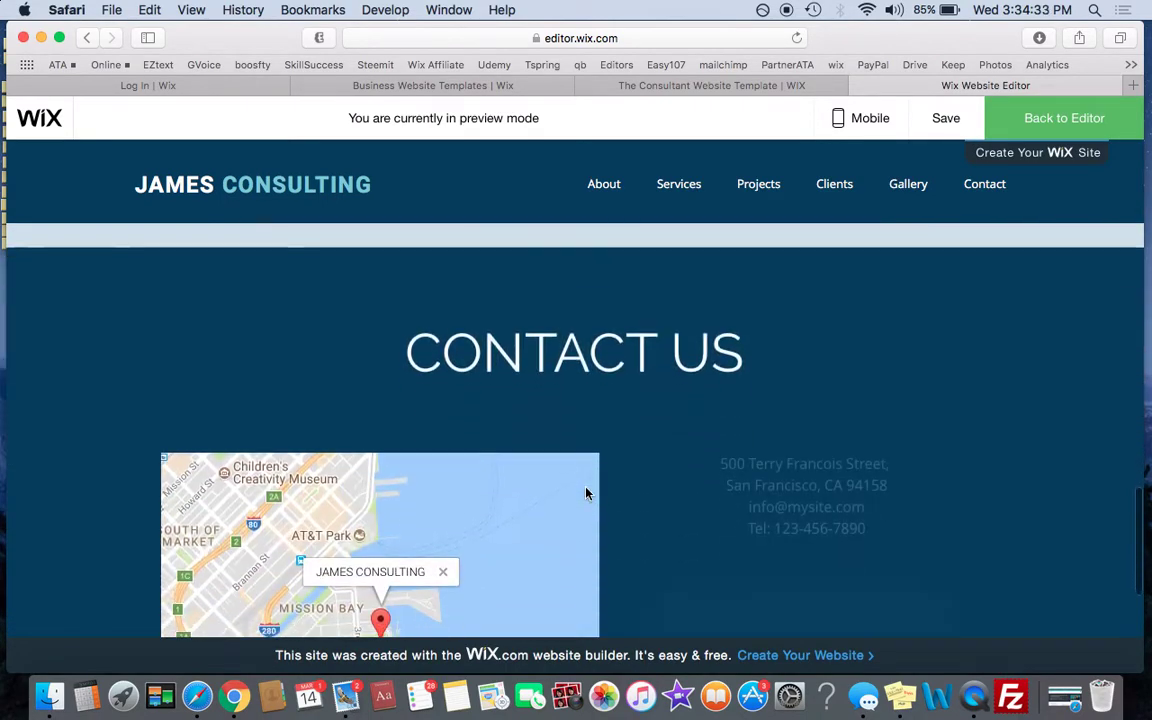
{"action": "scroll", "coordinate": [587, 492], "scroll_direction": "up", "scroll_amount": 3}
{"action": "scroll", "coordinate": [587, 492], "scroll_direction": "down", "scroll_amount": 5}
{"action": "scroll", "coordinate": [587, 493], "scroll_direction": "down", "scroll_amount": 2}
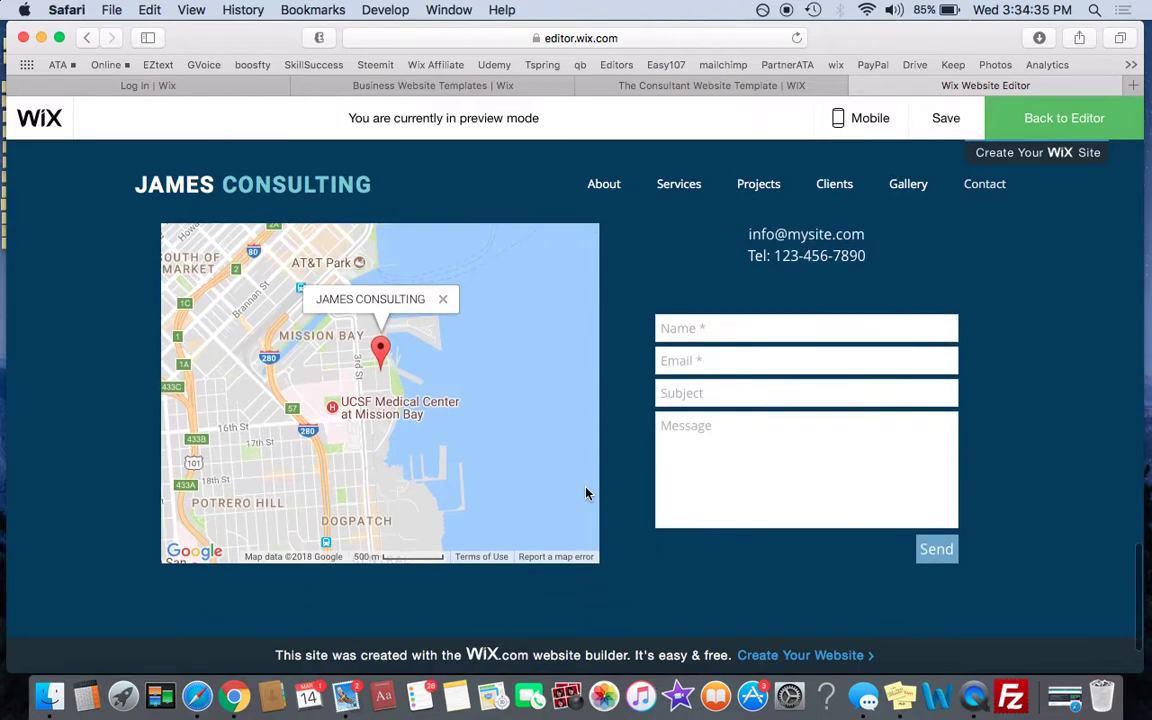
{"action": "scroll", "coordinate": [924, 393], "scroll_direction": "down", "scroll_amount": 2}
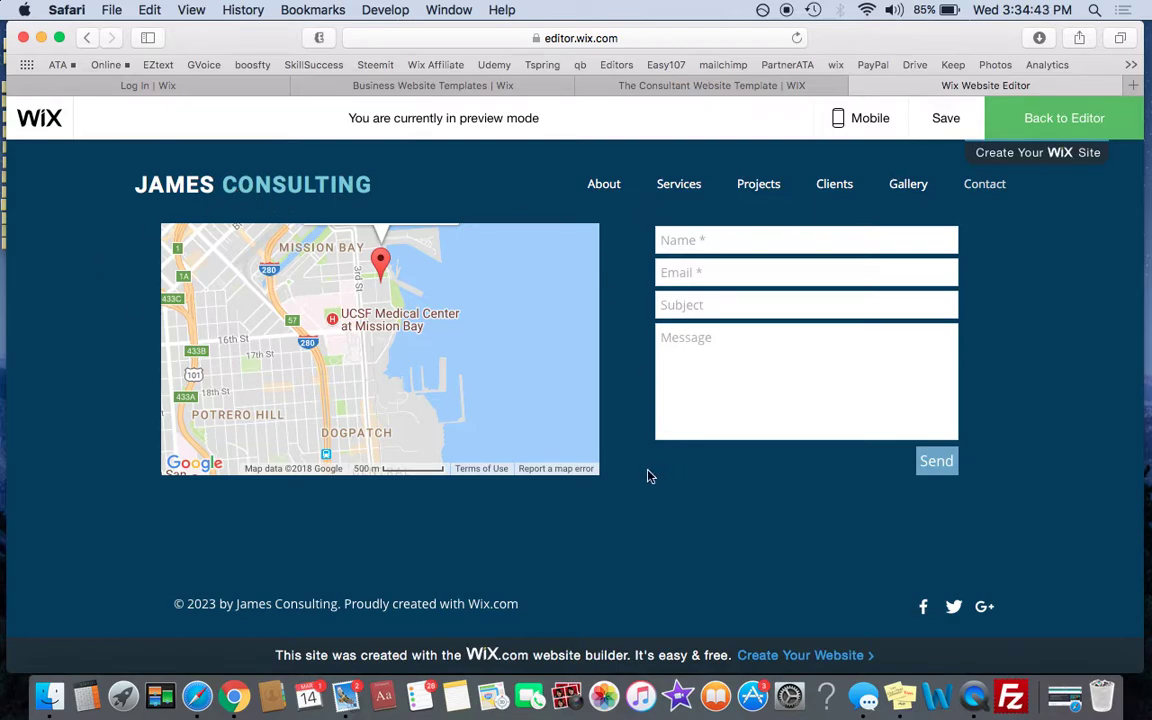
- Go back to the editor and select the Contact Us form
{"action": "scroll", "coordinate": [647, 476], "scroll_direction": "up", "scroll_amount": 3}
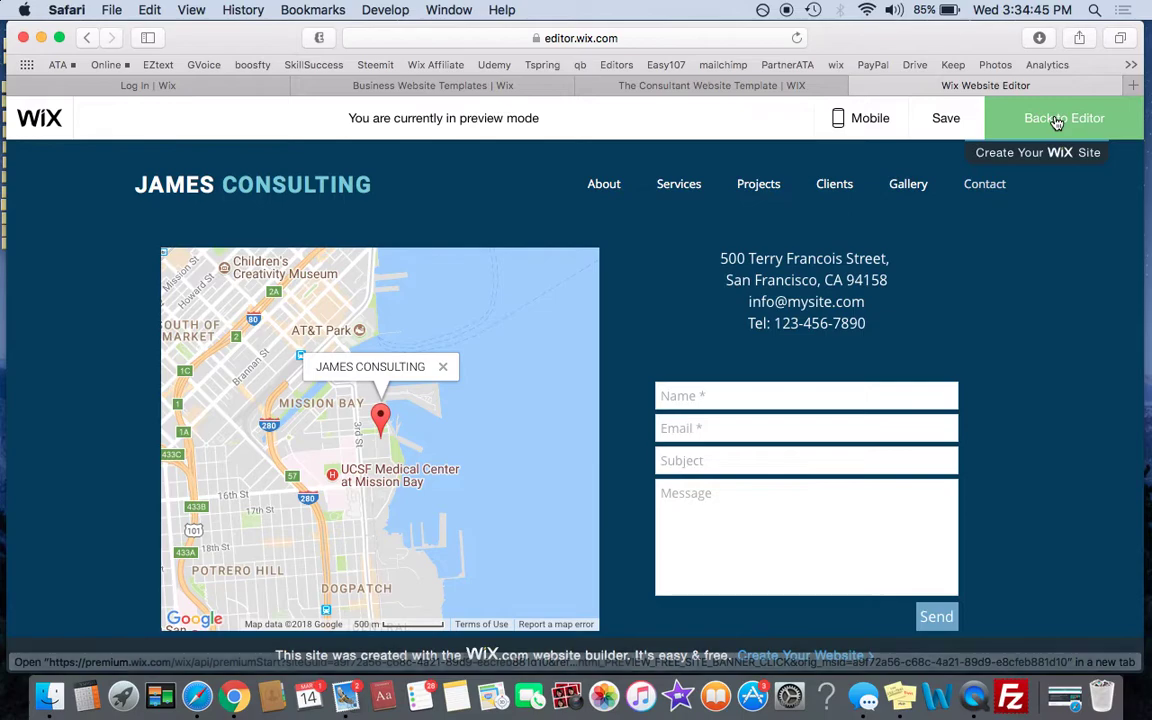
{"action": "left_click", "coordinate": [1057, 121]}
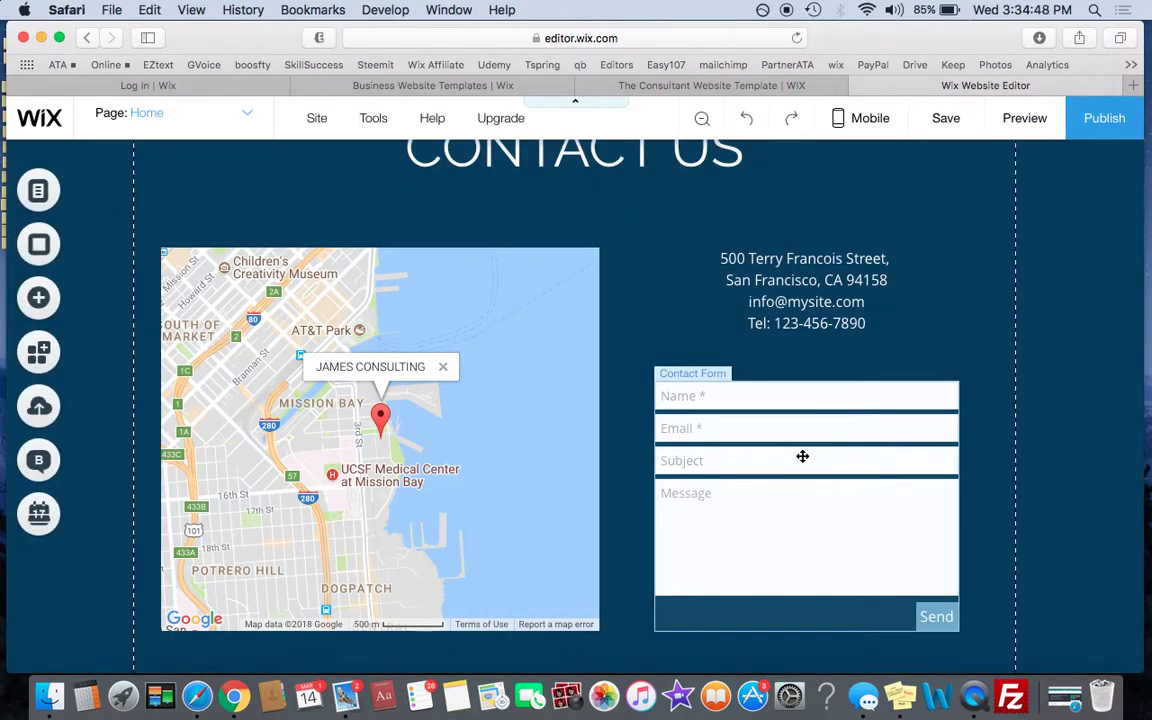
{"action": "left_click", "coordinate": [802, 456]}
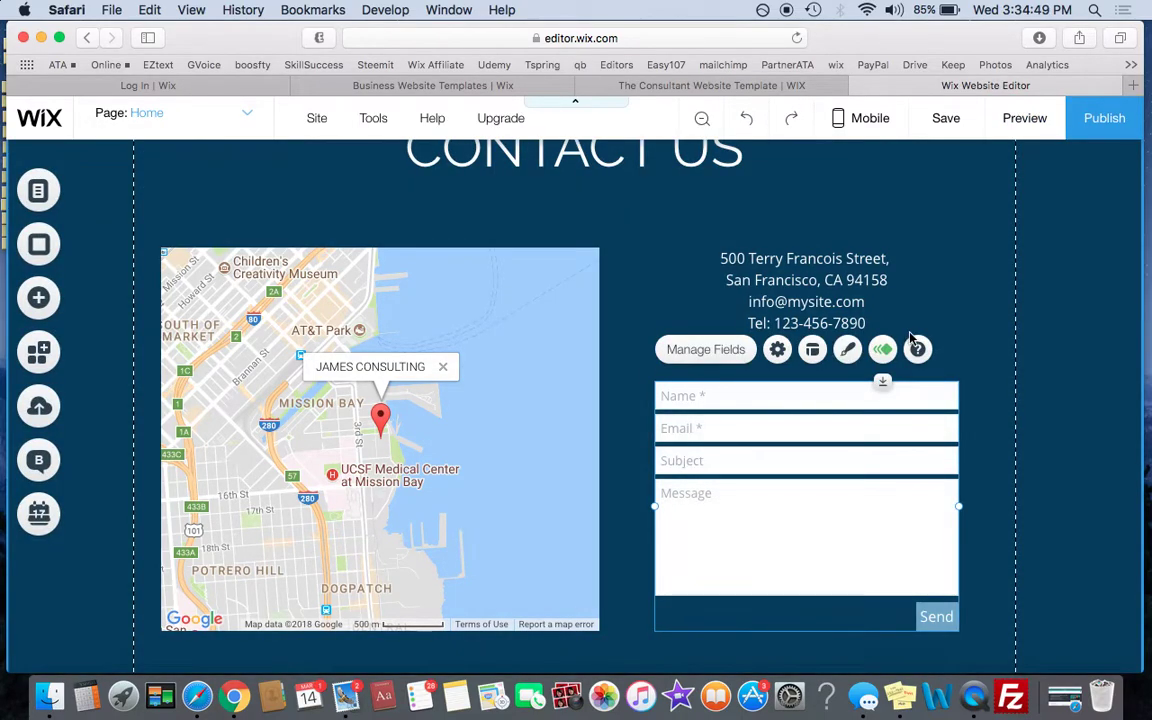
- Clear the recipient email address in the contact form's settings
{"action": "left_click", "coordinate": [780, 352]}
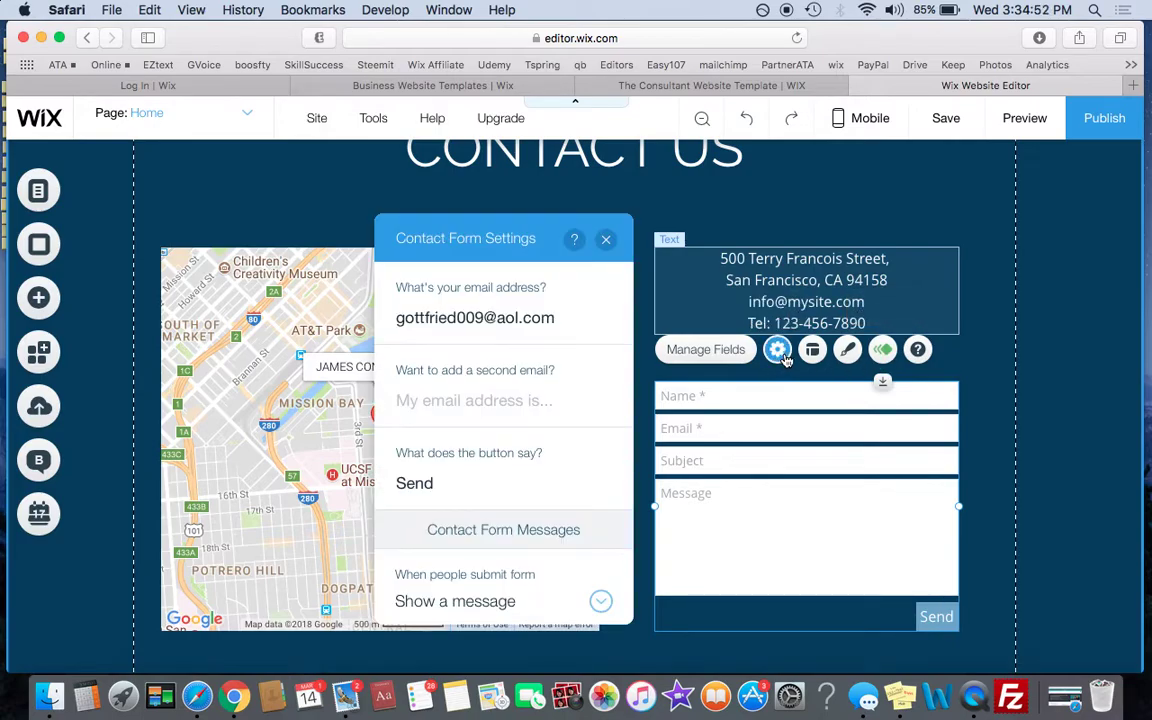
{"action": "triple_click", "coordinate": [560, 321]}
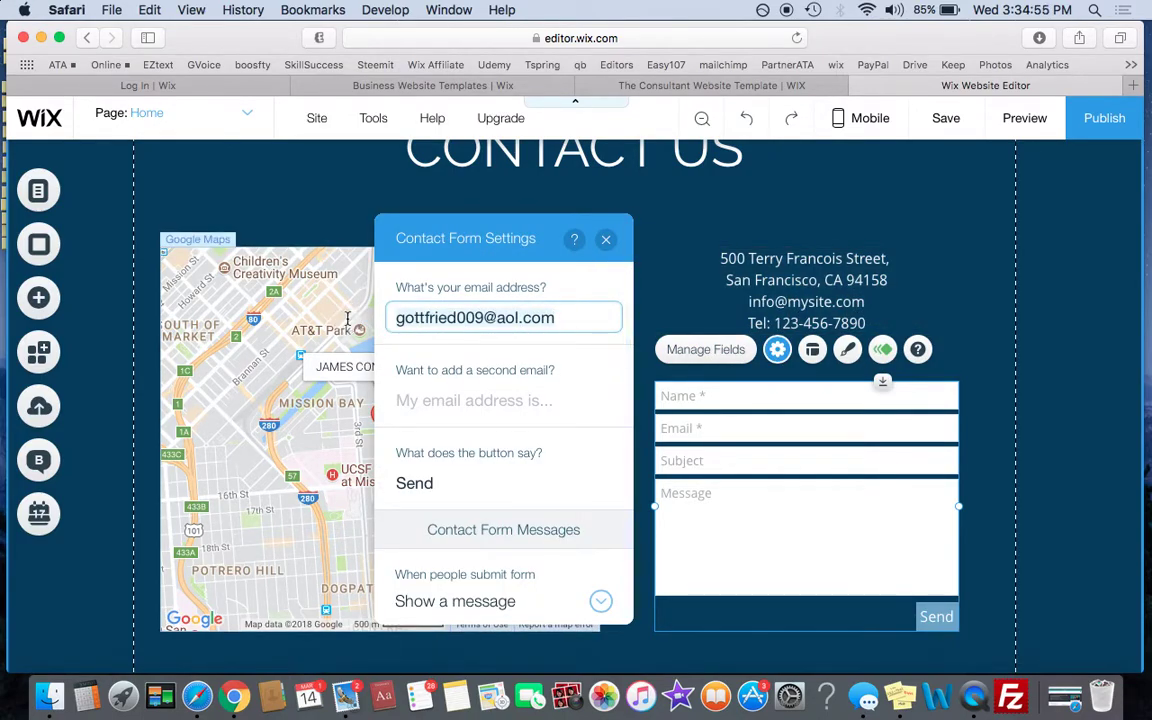
{"action": "key", "text": "BackSpace"}
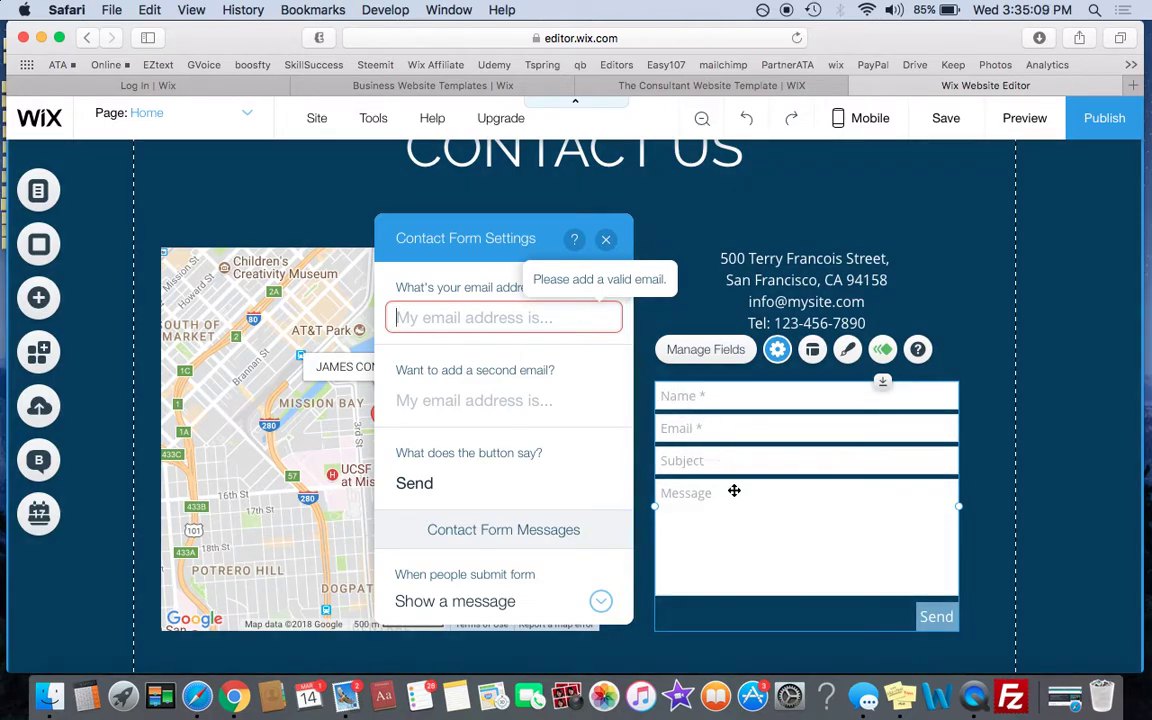
{"action": "left_click", "coordinate": [470, 329]}
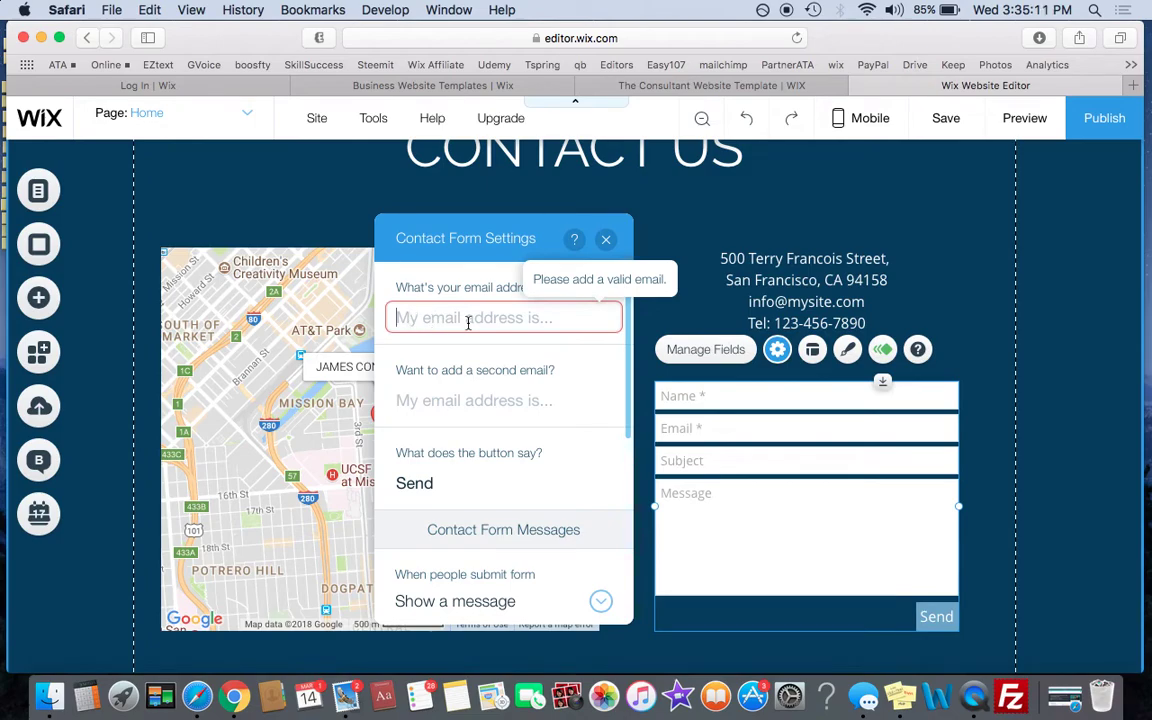
- Review the remaining form settings, then bring up the form's field list
{"action": "scroll", "coordinate": [519, 489], "scroll_direction": "down", "scroll_amount": 5}
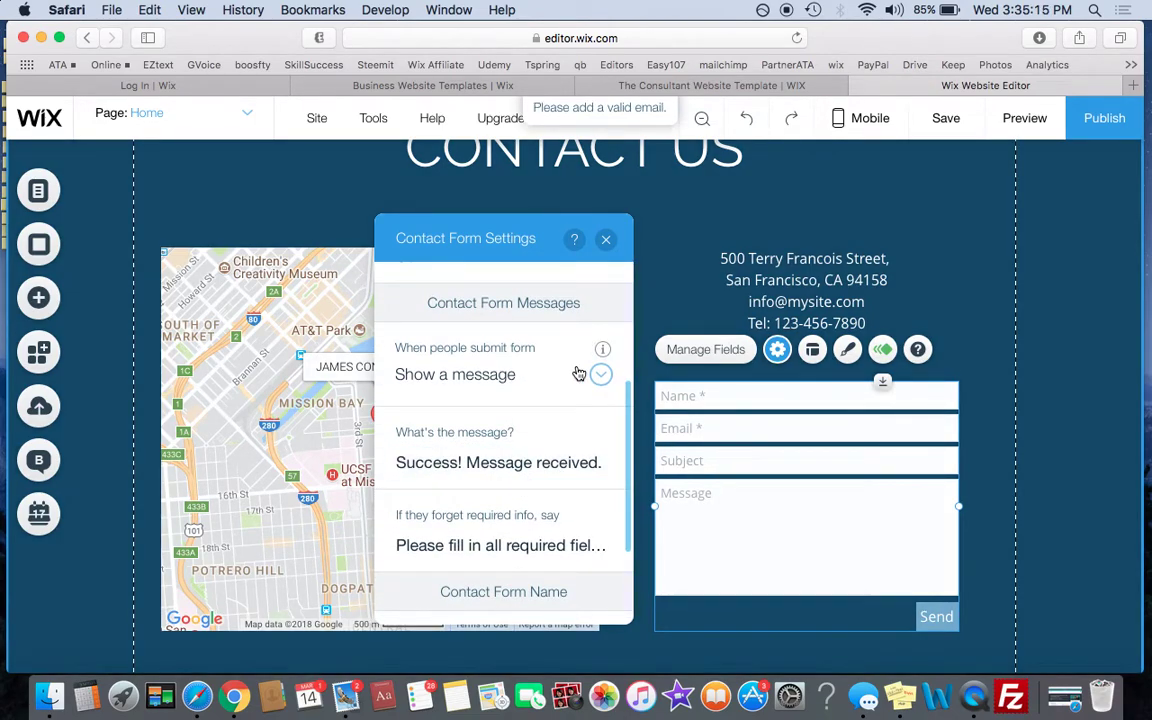
{"action": "scroll", "coordinate": [509, 455], "scroll_direction": "down", "scroll_amount": 1}
{"action": "scroll", "coordinate": [509, 455], "scroll_direction": "down", "scroll_amount": 3}
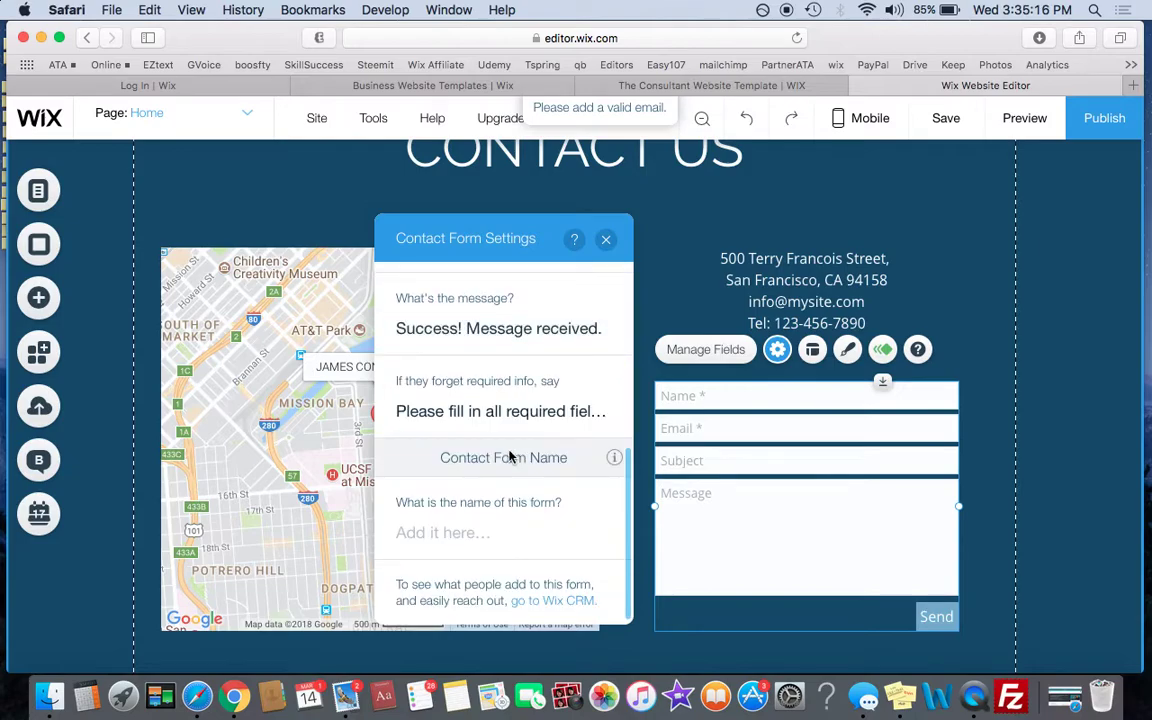
{"action": "left_click", "coordinate": [607, 241]}
{"action": "left_click", "coordinate": [718, 350]}
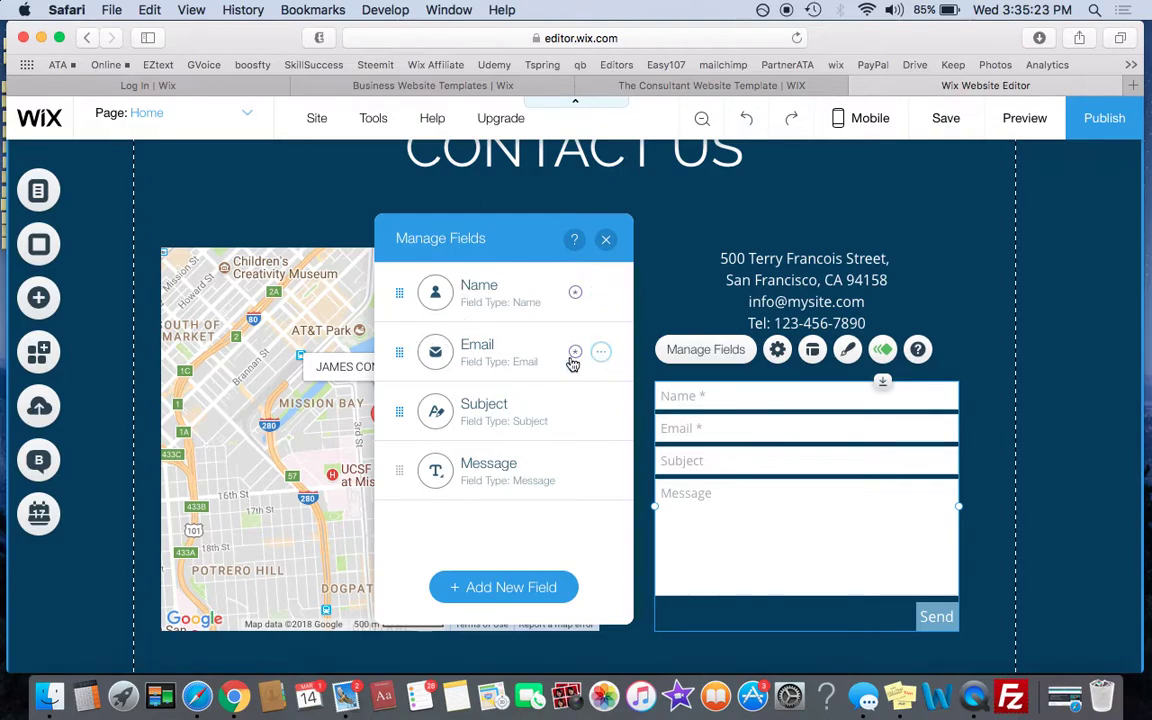
- Add a custom field named 'Order Number' and make it mandatory
{"action": "left_click", "coordinate": [498, 587]}
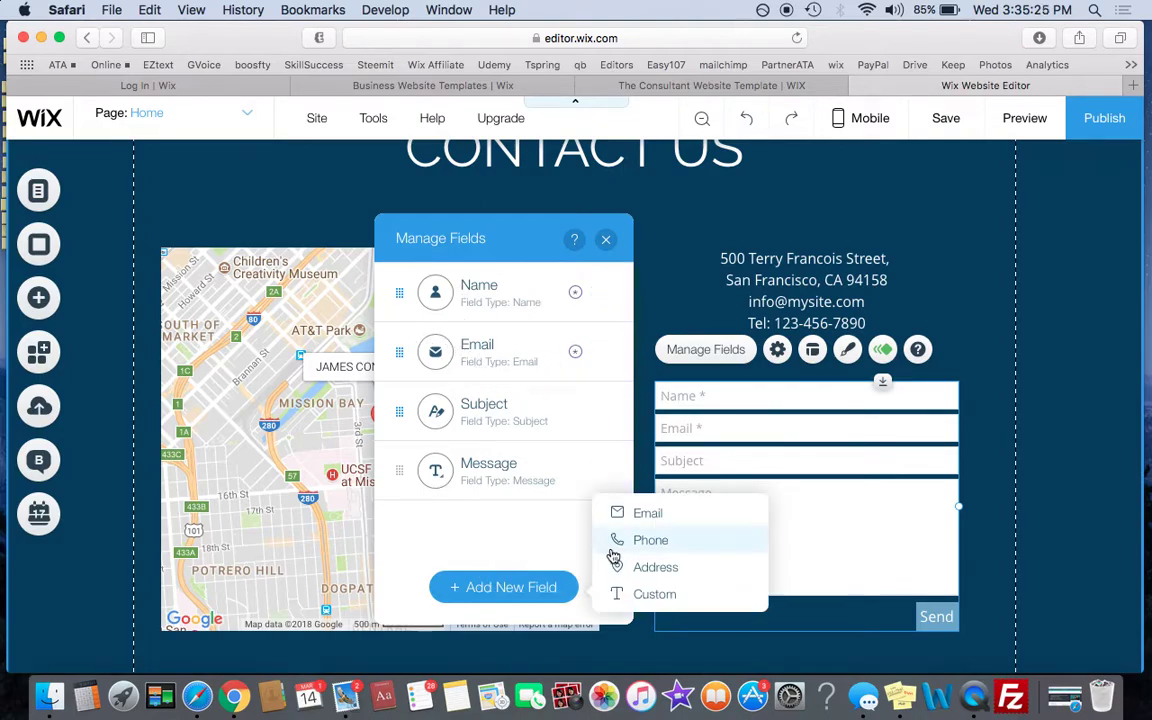
{"action": "left_click", "coordinate": [611, 596]}
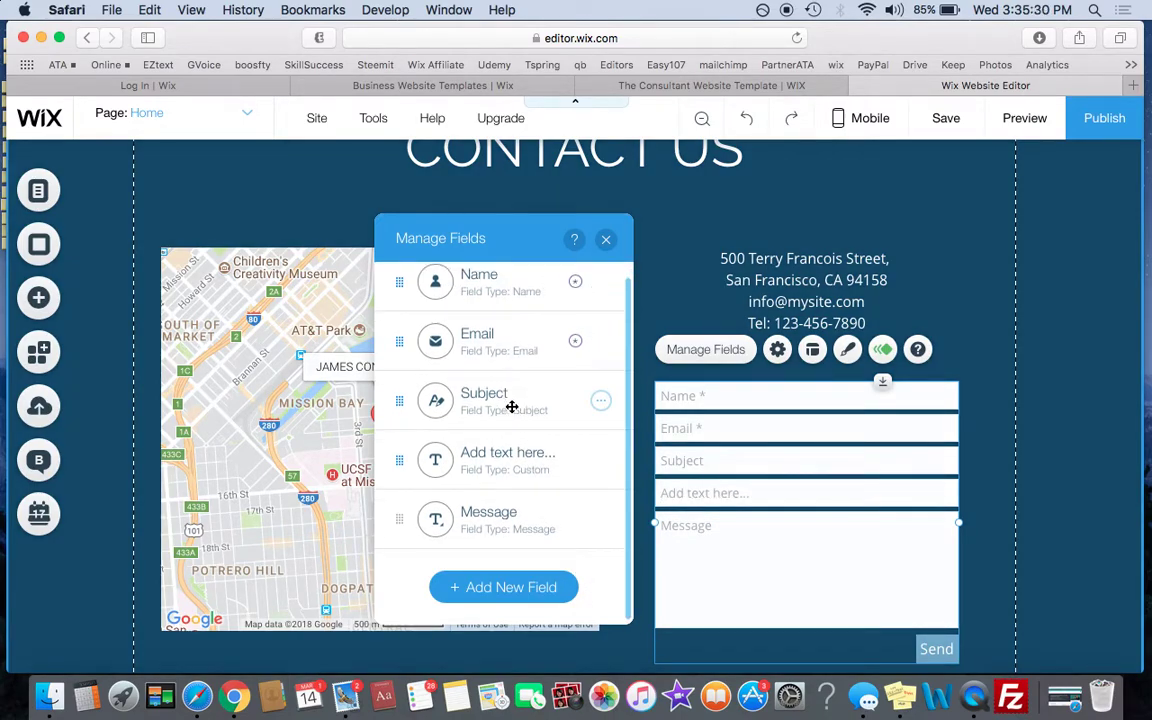
{"action": "left_click", "coordinate": [507, 454]}
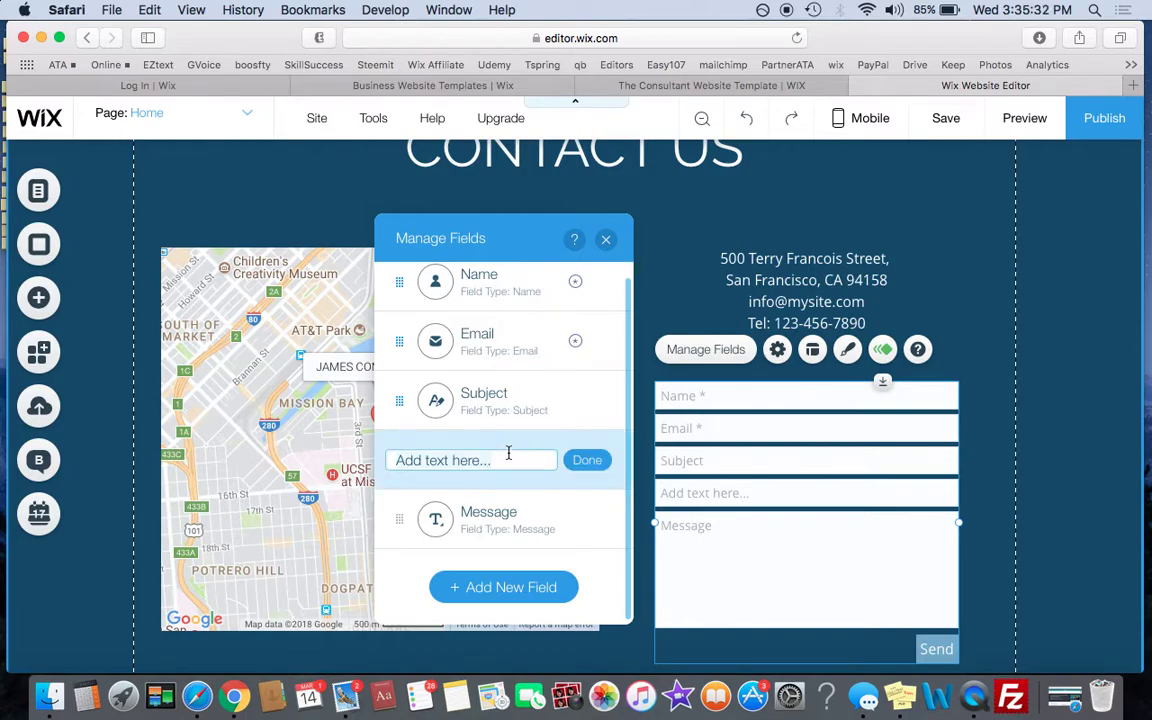
{"action": "type", "text": "Ord"}
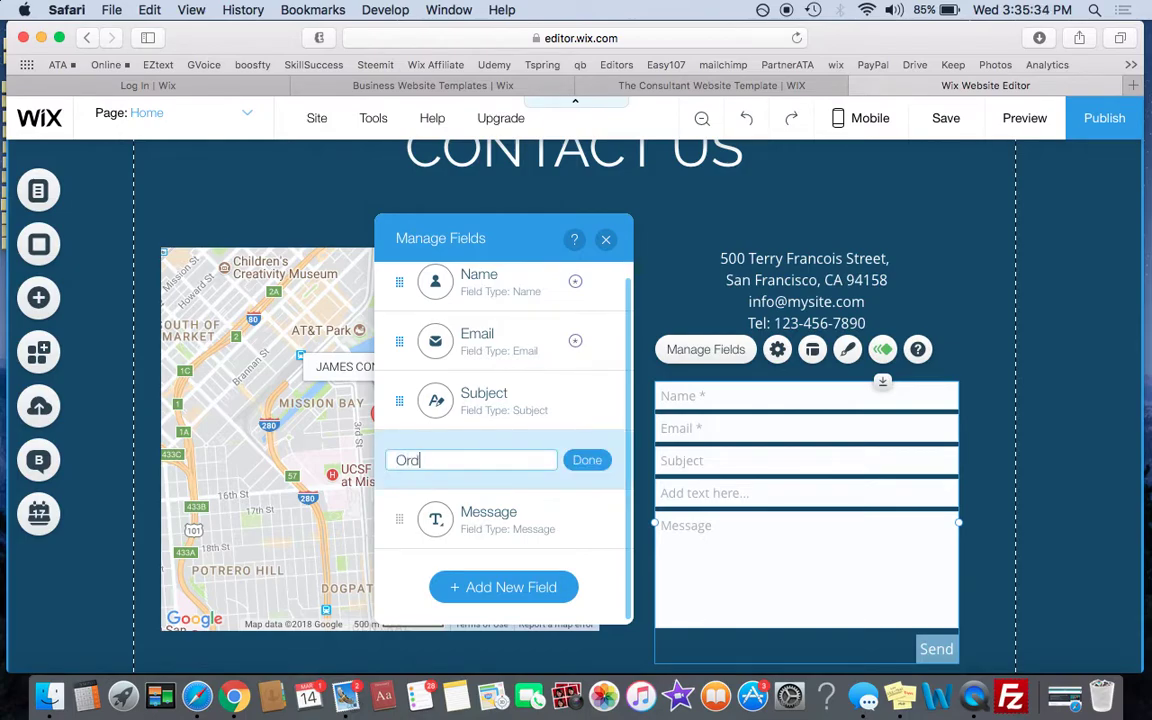
{"action": "type", "text": "er Number"}
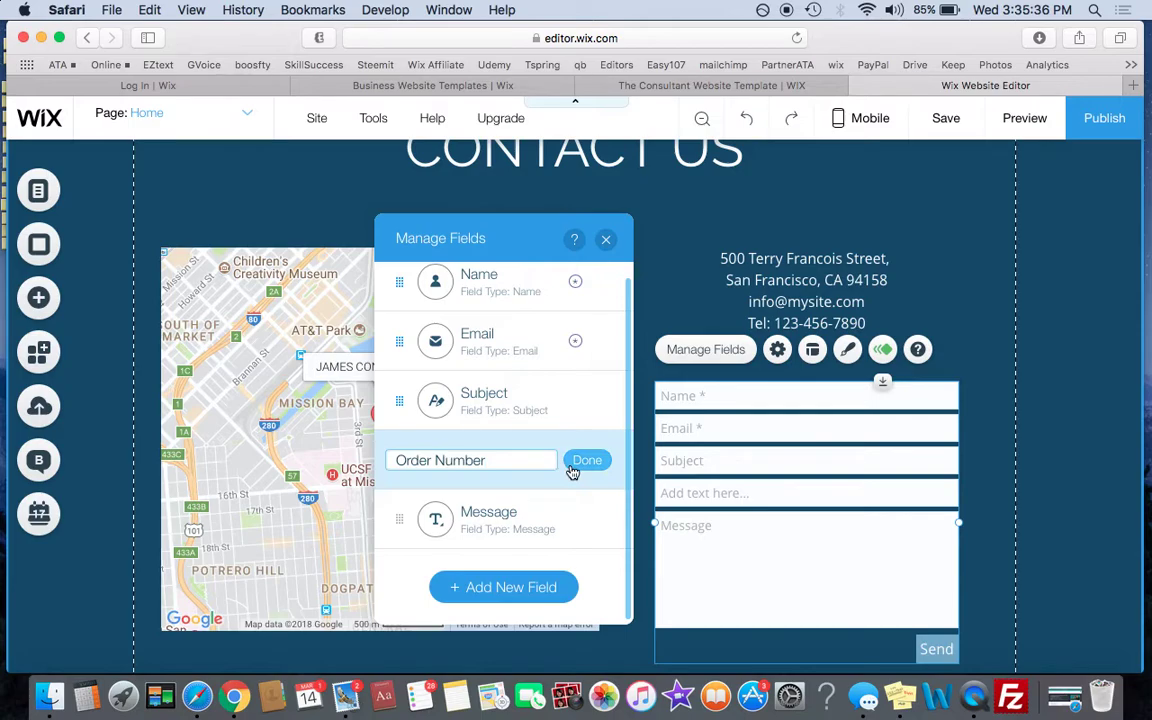
{"action": "left_click", "coordinate": [580, 462]}
{"action": "left_click", "coordinate": [598, 460]}
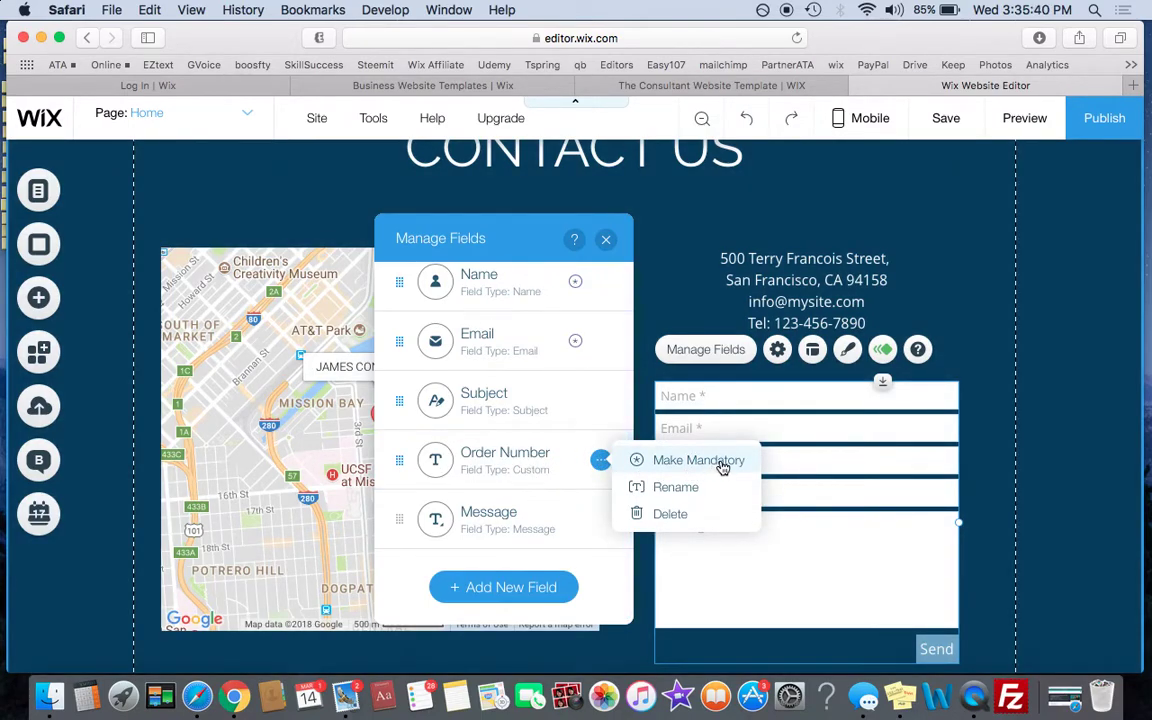
{"action": "left_click", "coordinate": [722, 462]}
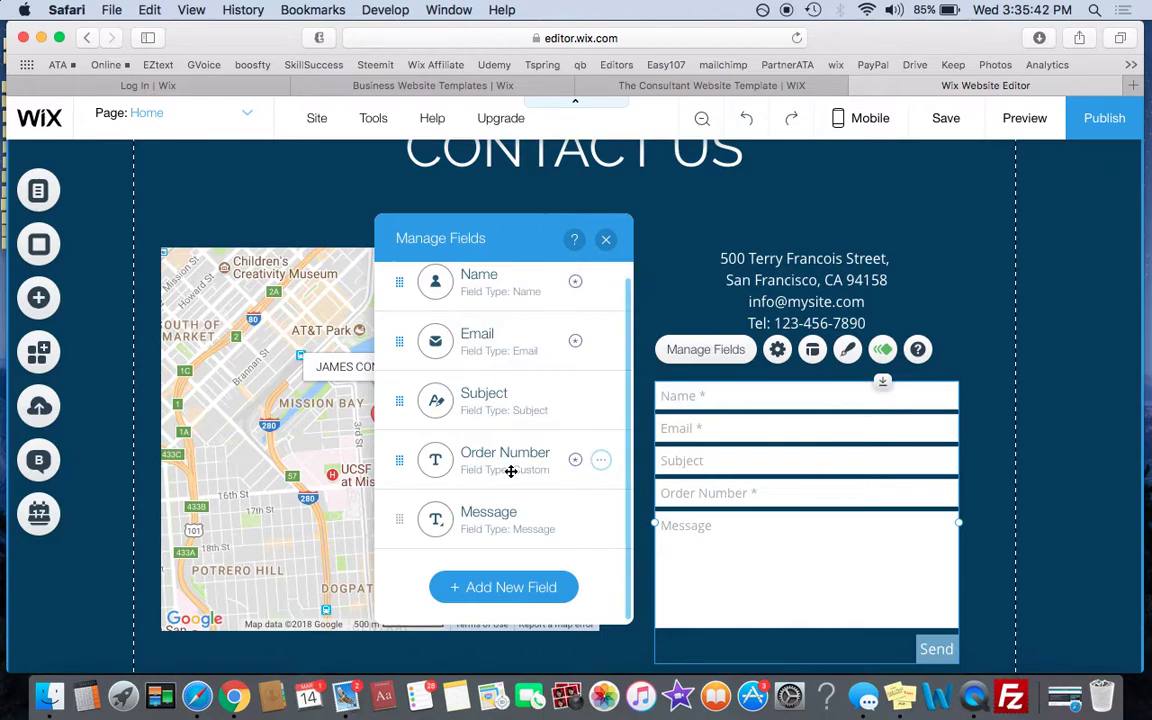
- Delete the Subject field from the contact form and preview the site
{"action": "left_click", "coordinate": [600, 460]}
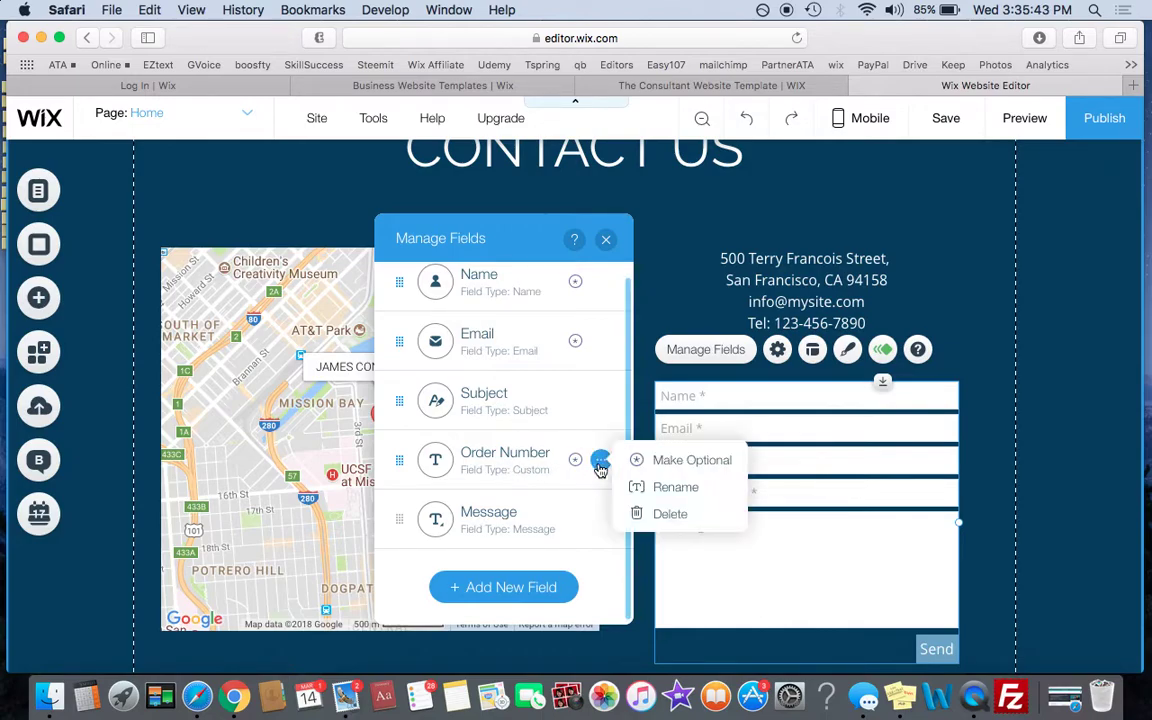
{"action": "left_click", "coordinate": [678, 487]}
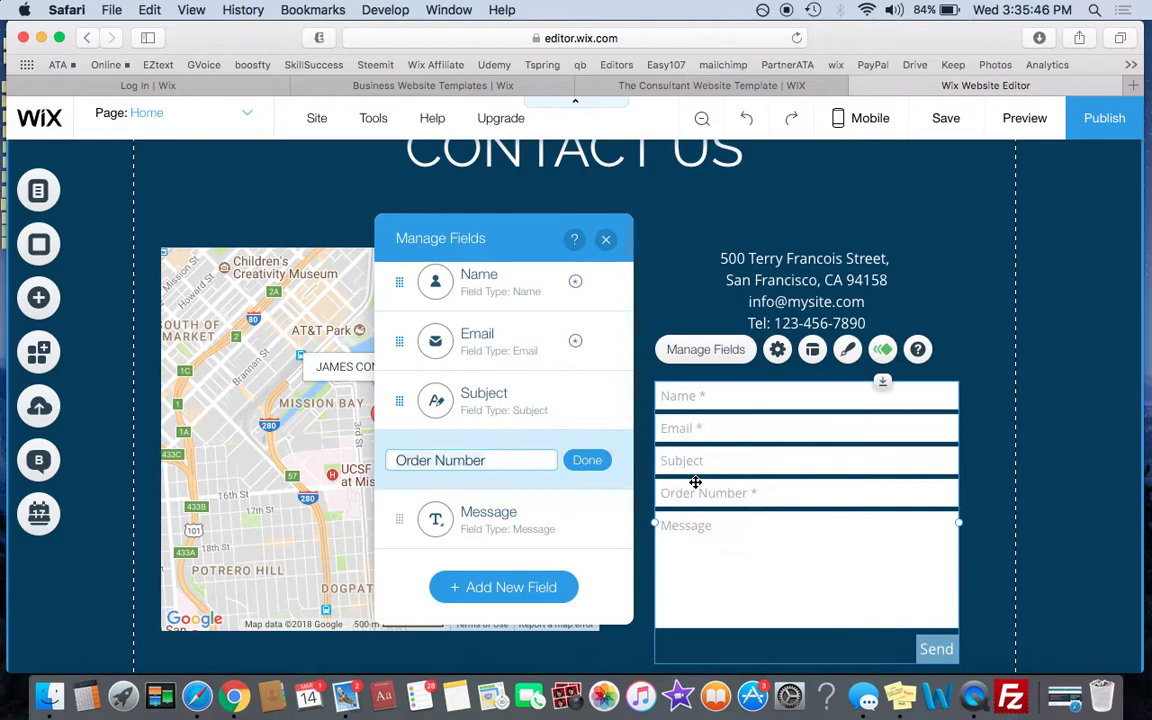
{"action": "left_click", "coordinate": [589, 461]}
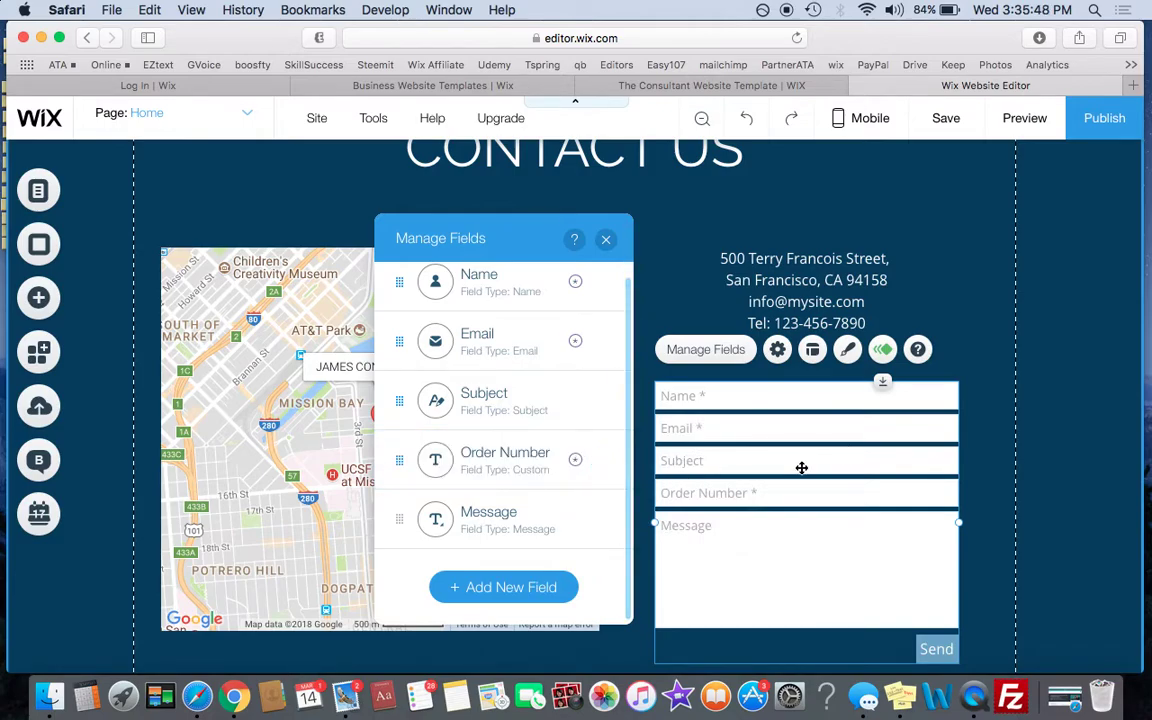
{"action": "left_click", "coordinate": [600, 400]}
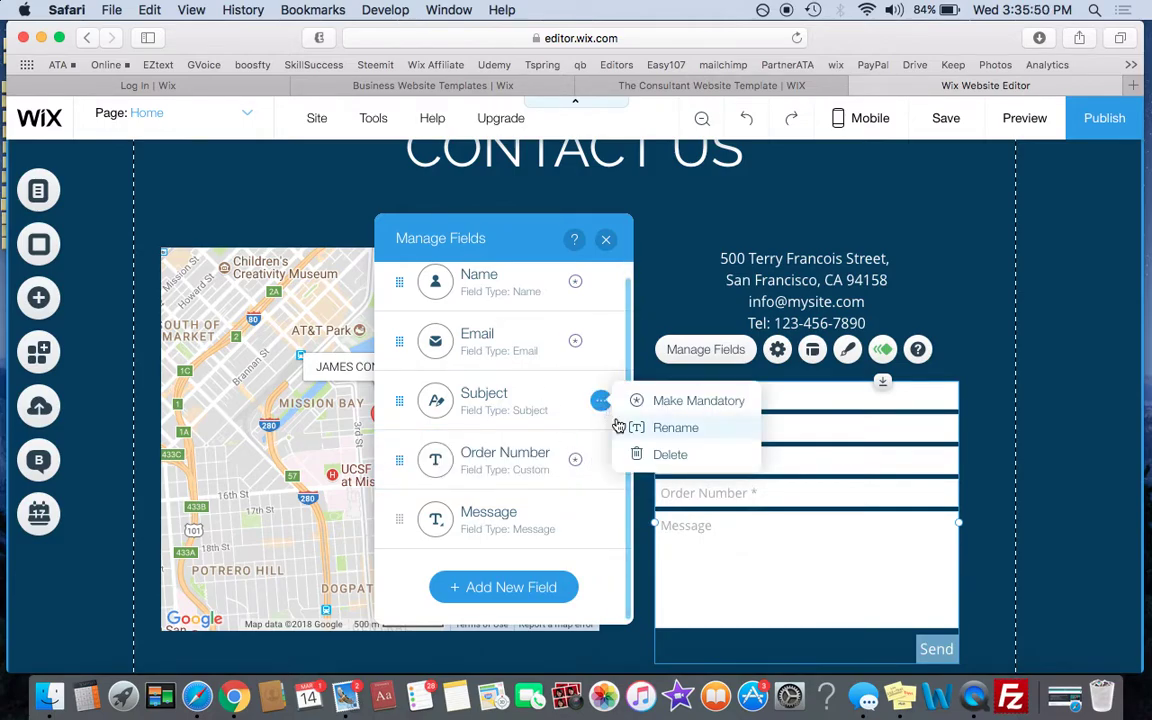
{"action": "left_click", "coordinate": [698, 460]}
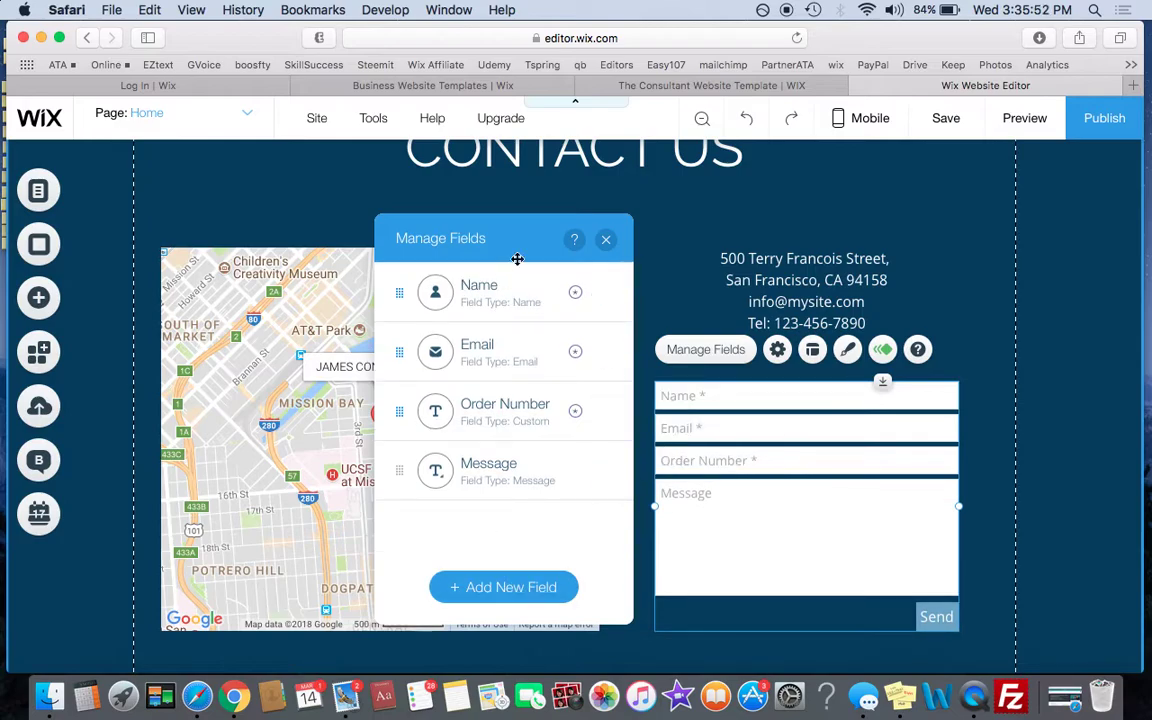
{"action": "left_click", "coordinate": [605, 240]}
{"action": "left_click", "coordinate": [1022, 118]}
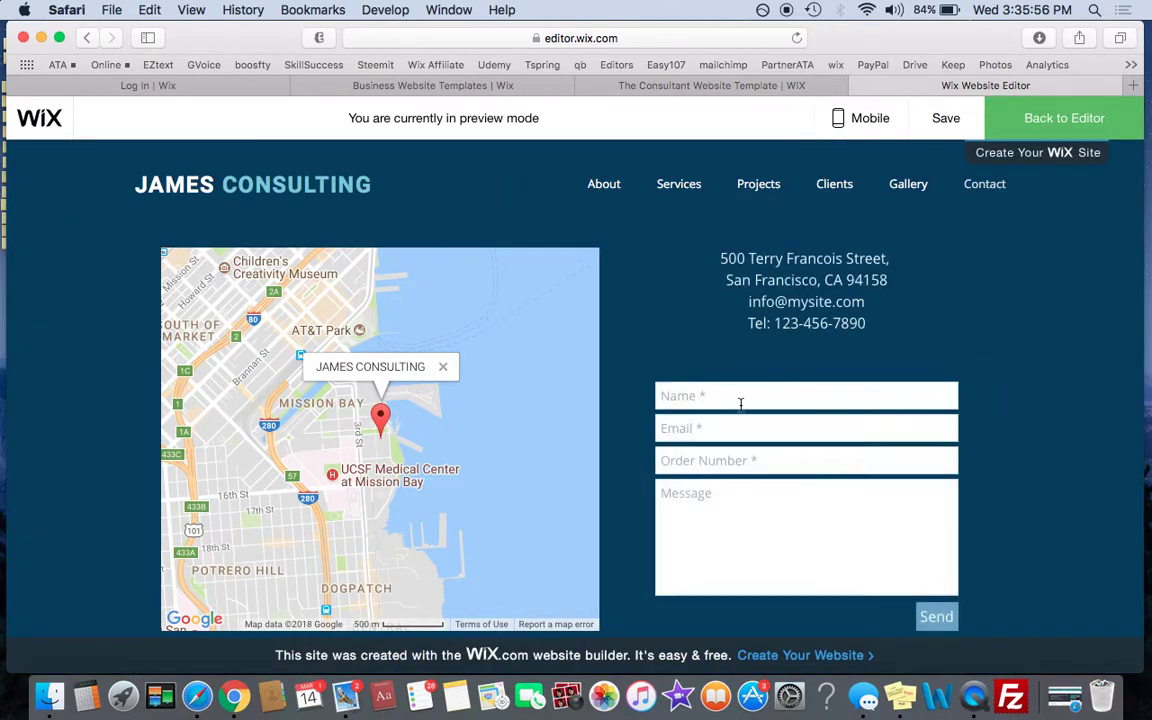
{"action": "scroll", "coordinate": [718, 517], "scroll_direction": "down", "scroll_amount": 3}
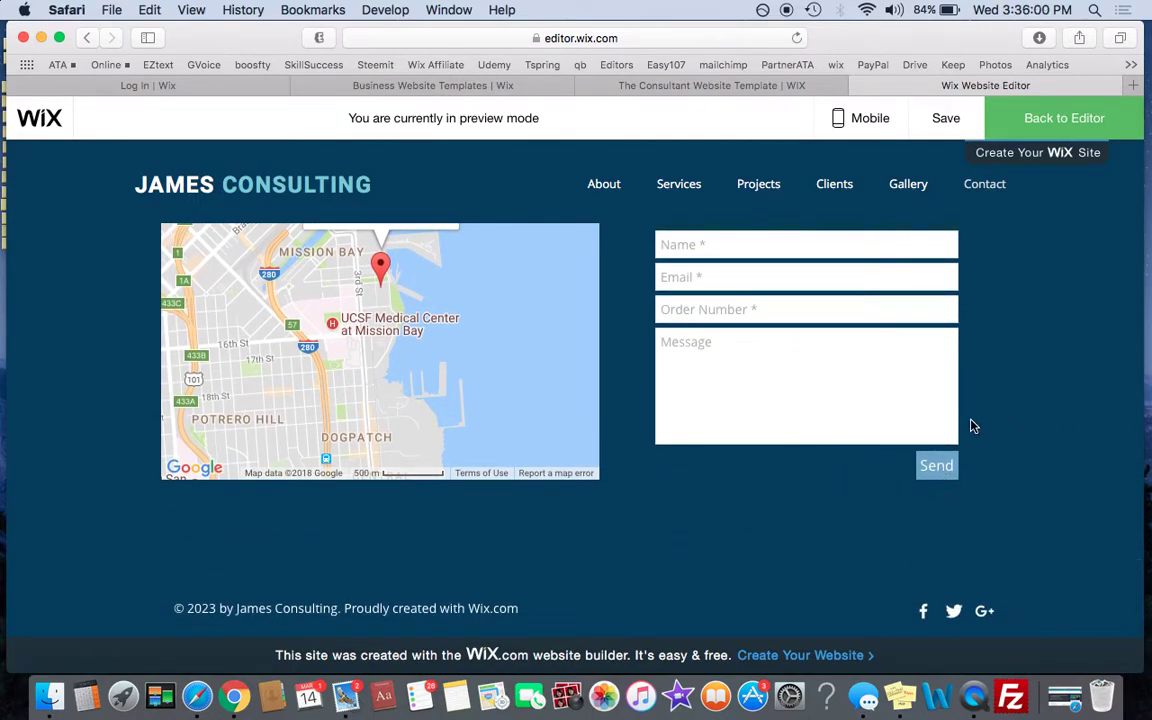
{"action": "scroll", "coordinate": [972, 426], "scroll_direction": "up", "scroll_amount": 3}
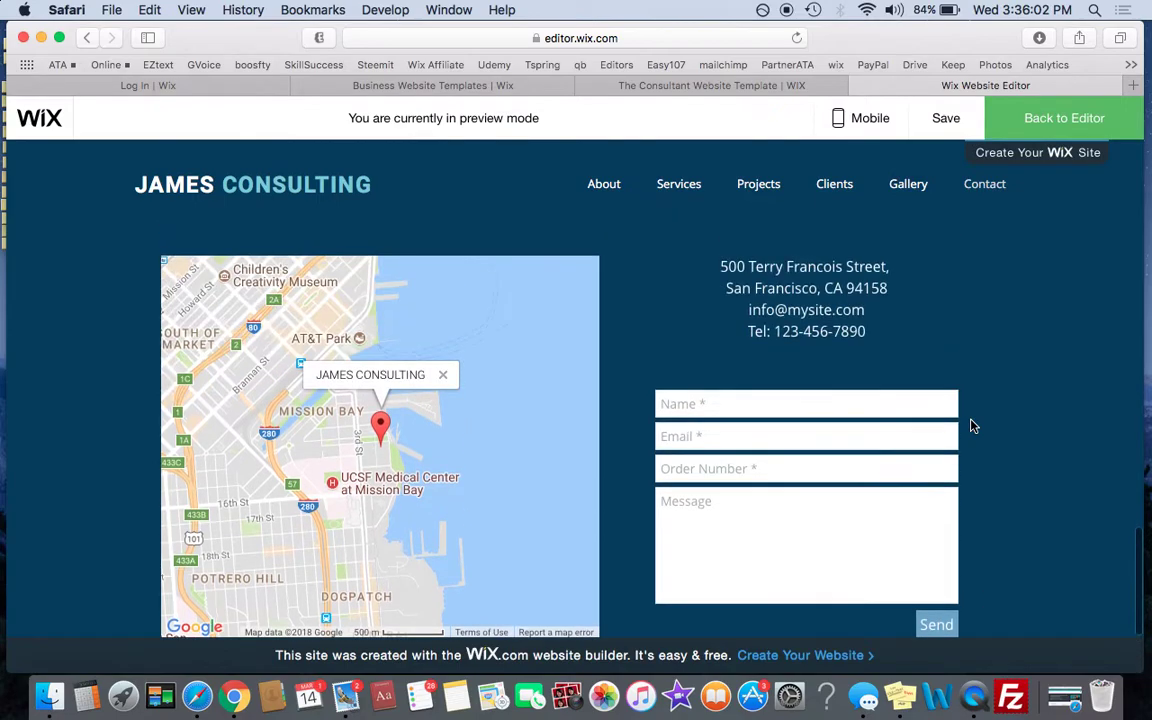
{"action": "scroll", "coordinate": [656, 331], "scroll_direction": "up", "scroll_amount": 2}
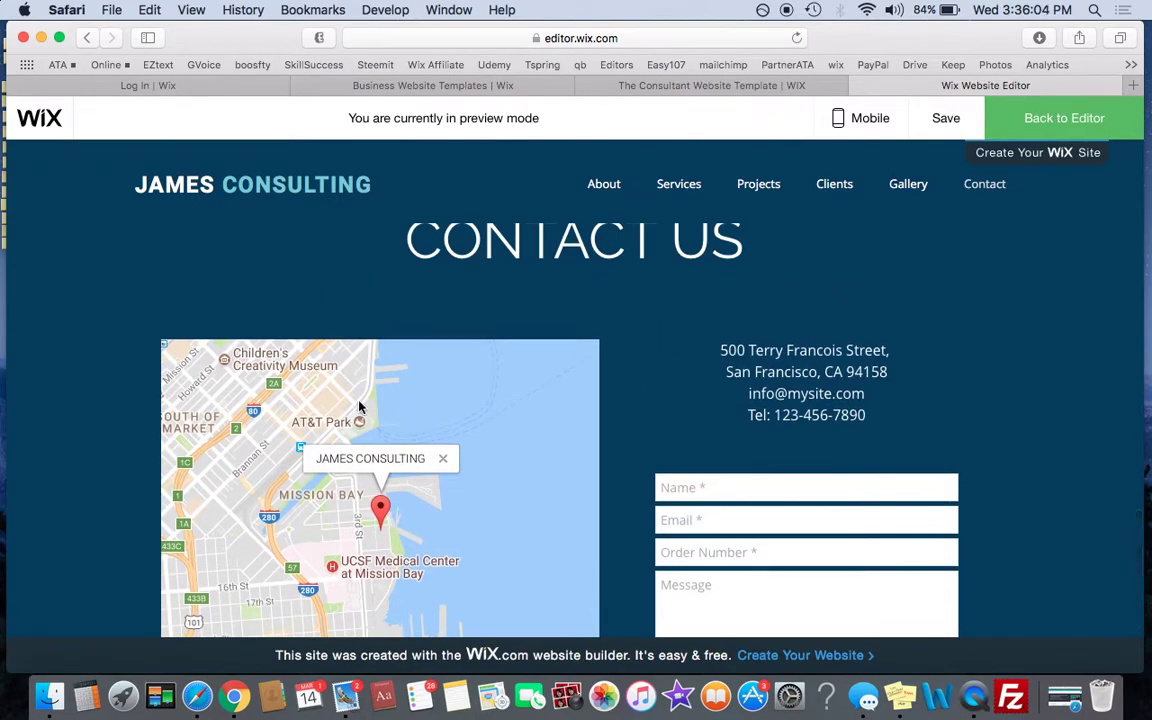
{"action": "left_click", "coordinate": [1058, 120]}
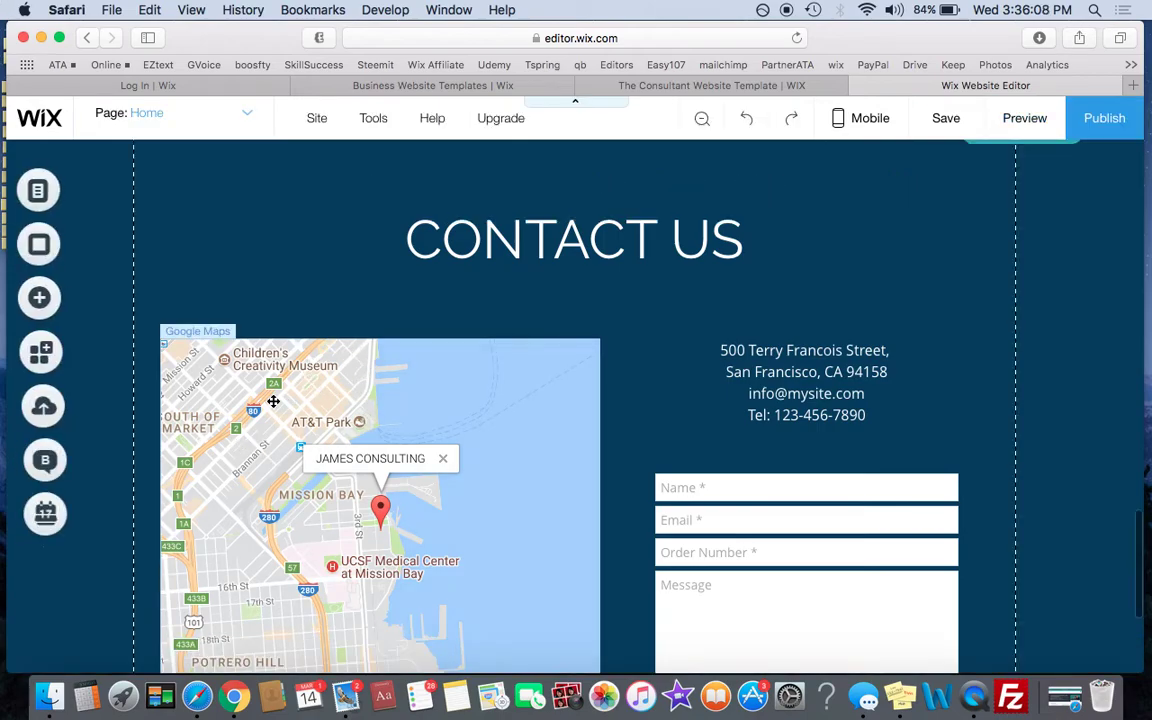
{"action": "left_click", "coordinate": [219, 340]}
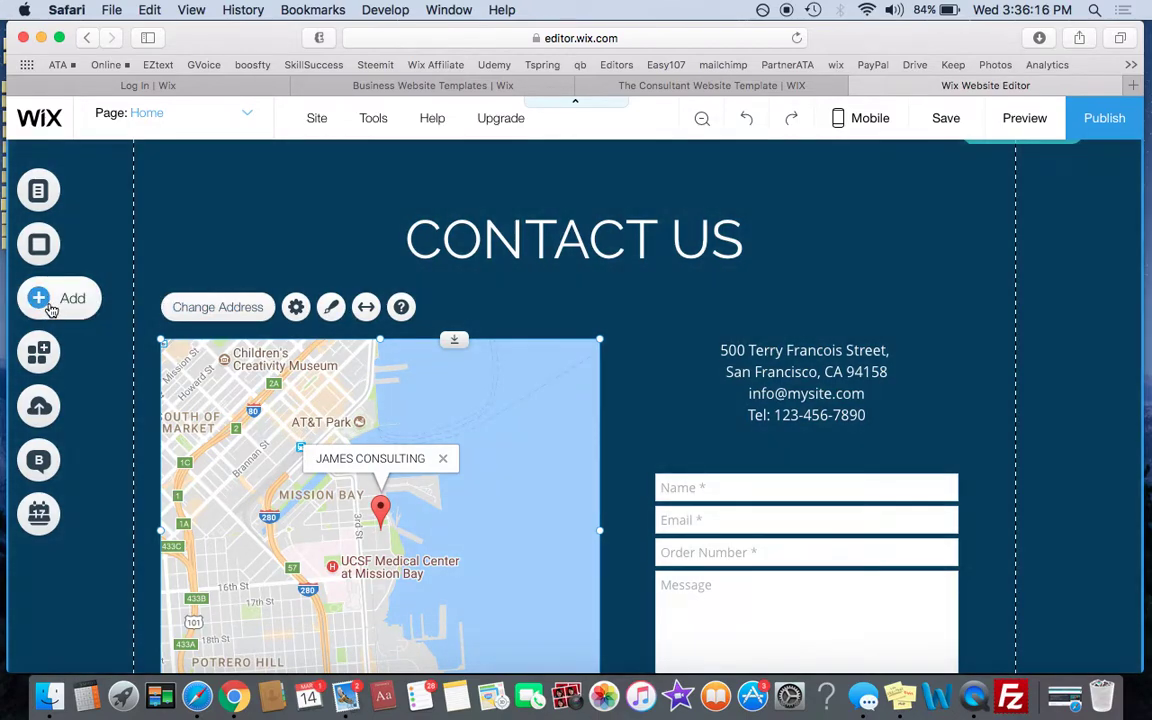
{"action": "left_click", "coordinate": [40, 302]}
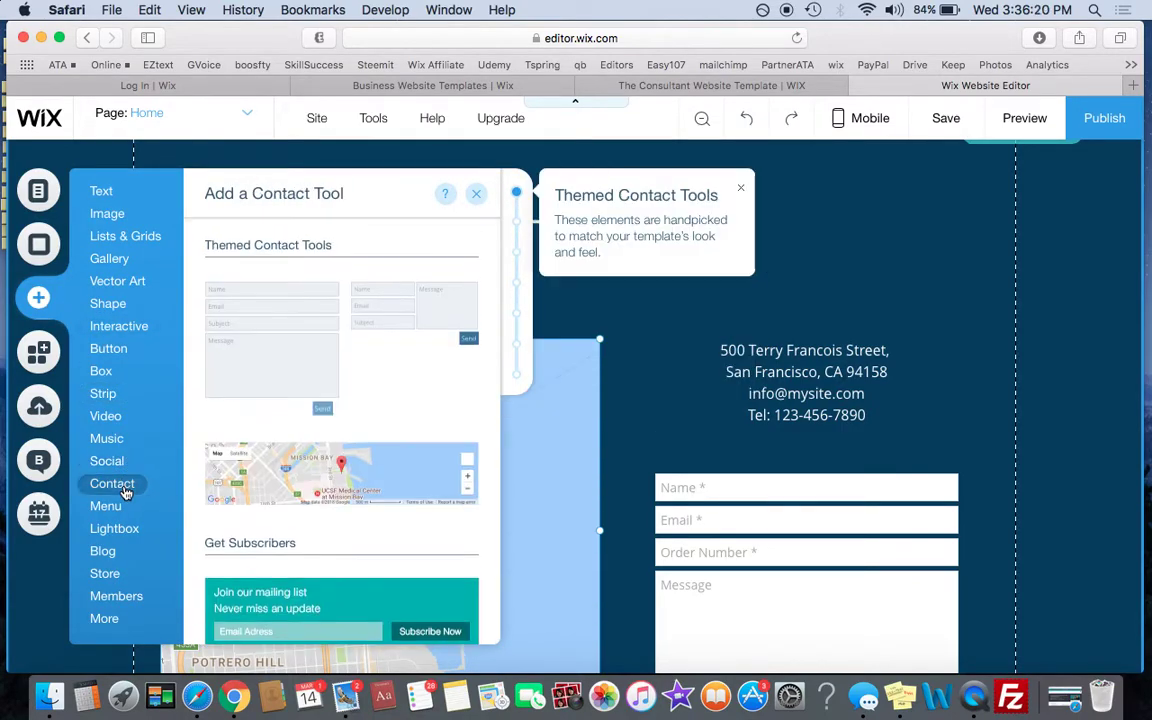
{"action": "mouse_move", "coordinate": [112, 483]}
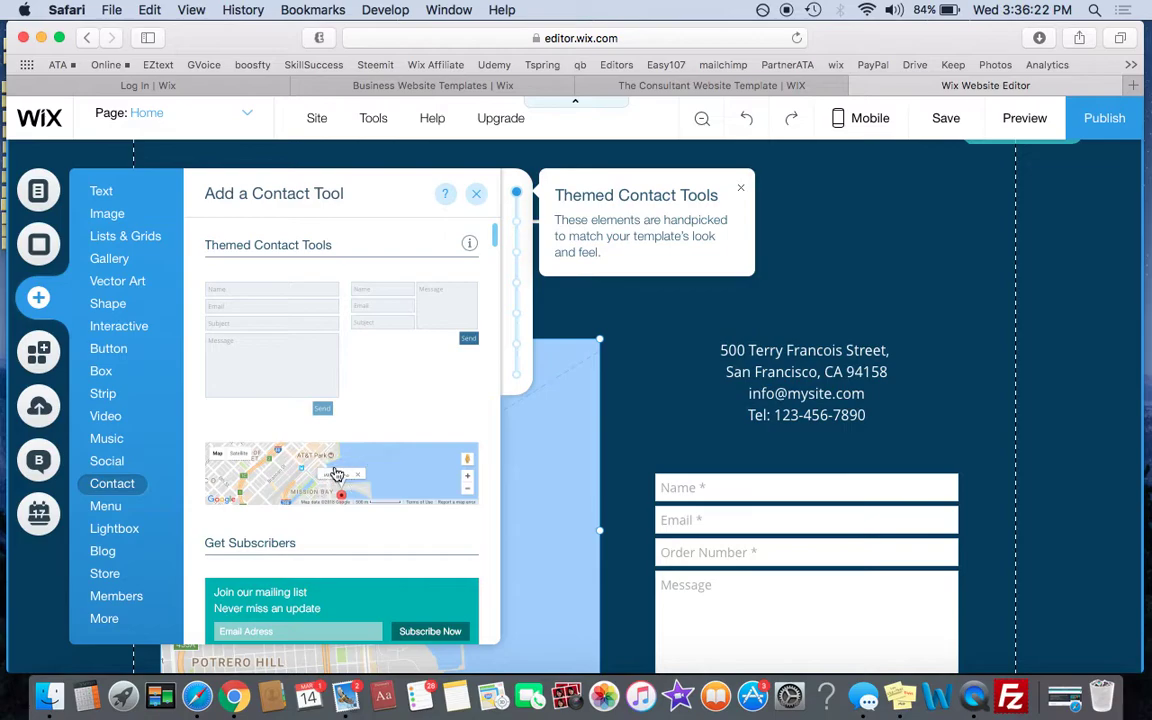
{"action": "scroll", "coordinate": [437, 432], "scroll_direction": "down", "scroll_amount": 3}
{"action": "scroll", "coordinate": [437, 432], "scroll_direction": "down", "scroll_amount": 2}
{"action": "scroll", "coordinate": [440, 433], "scroll_direction": "down", "scroll_amount": 6}
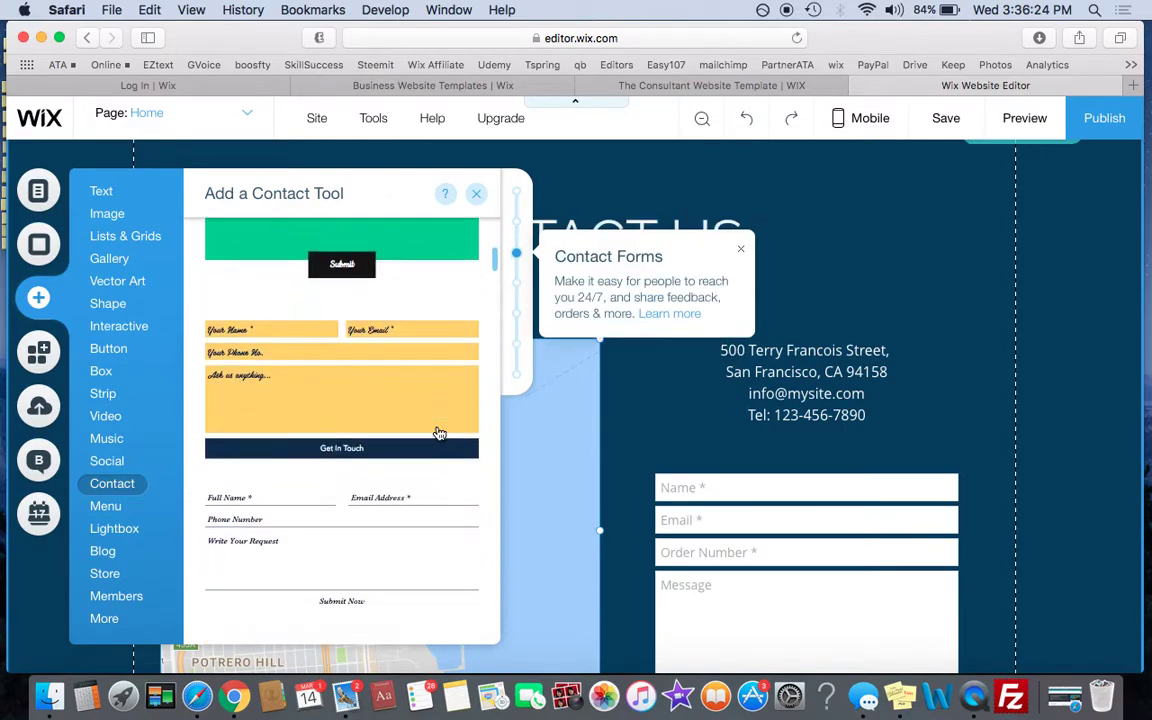
{"action": "scroll", "coordinate": [440, 433], "scroll_direction": "down", "scroll_amount": 3}
{"action": "scroll", "coordinate": [440, 433], "scroll_direction": "down", "scroll_amount": 2}
{"action": "scroll", "coordinate": [440, 433], "scroll_direction": "down", "scroll_amount": 2}
{"action": "scroll", "coordinate": [380, 460], "scroll_direction": "down", "scroll_amount": 2}
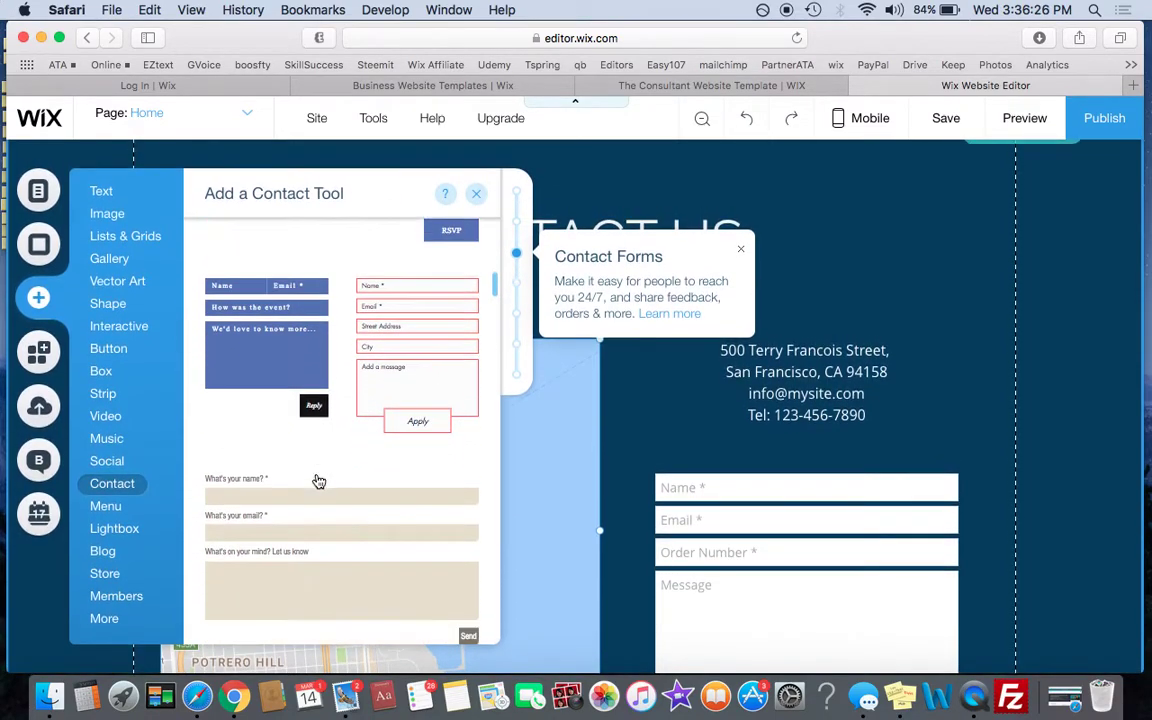
{"action": "scroll", "coordinate": [318, 482], "scroll_direction": "down", "scroll_amount": 3}
{"action": "scroll", "coordinate": [318, 482], "scroll_direction": "down", "scroll_amount": 3}
{"action": "scroll", "coordinate": [318, 482], "scroll_direction": "down", "scroll_amount": 3}
{"action": "scroll", "coordinate": [318, 482], "scroll_direction": "down", "scroll_amount": 2}
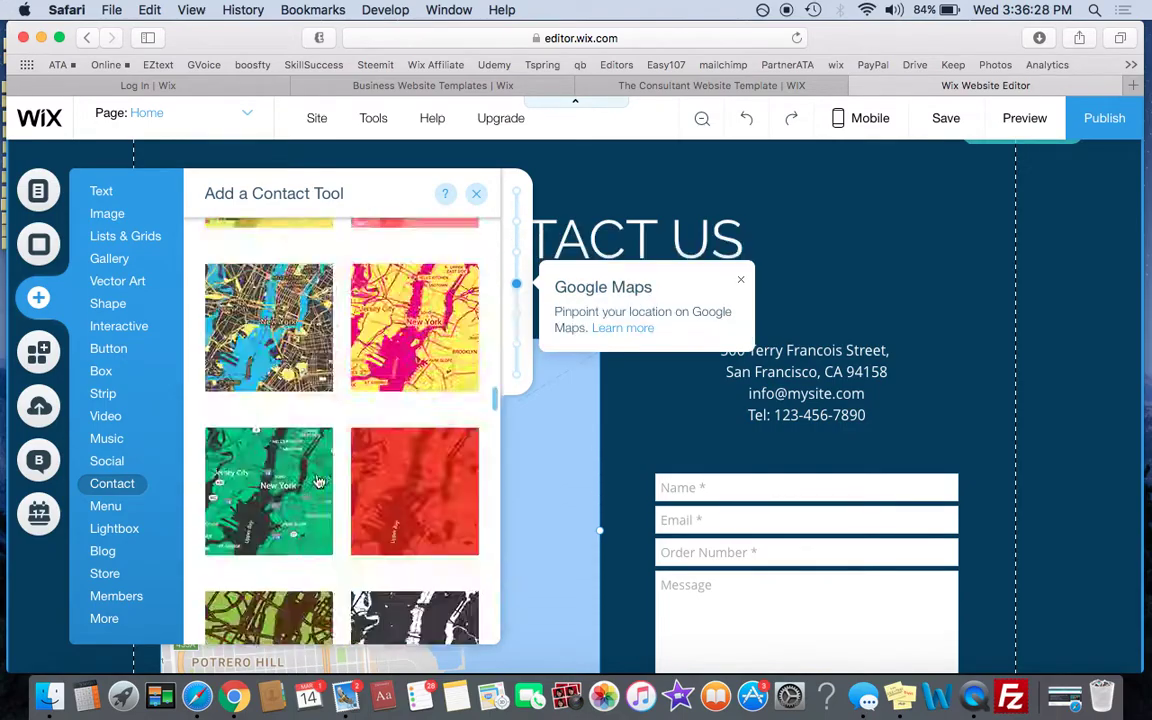
{"action": "scroll", "coordinate": [318, 482], "scroll_direction": "down", "scroll_amount": 3}
{"action": "scroll", "coordinate": [316, 478], "scroll_direction": "down", "scroll_amount": 3}
{"action": "scroll", "coordinate": [337, 517], "scroll_direction": "down", "scroll_amount": 3}
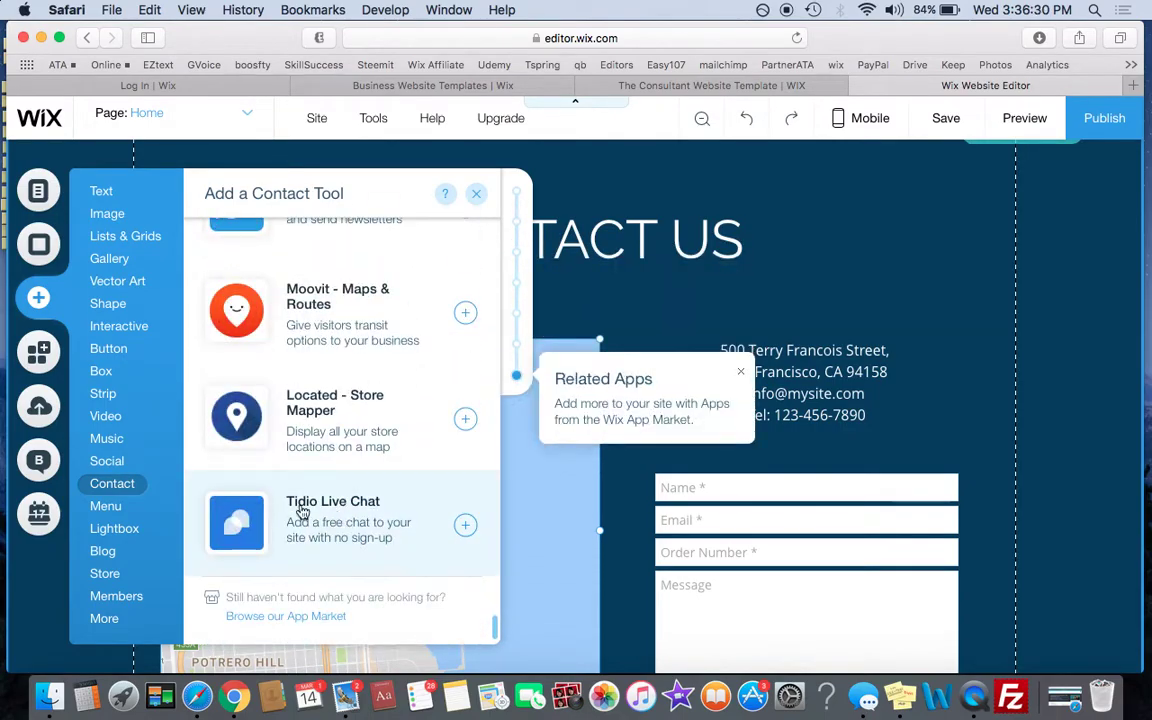
{"action": "left_click", "coordinate": [119, 462]}
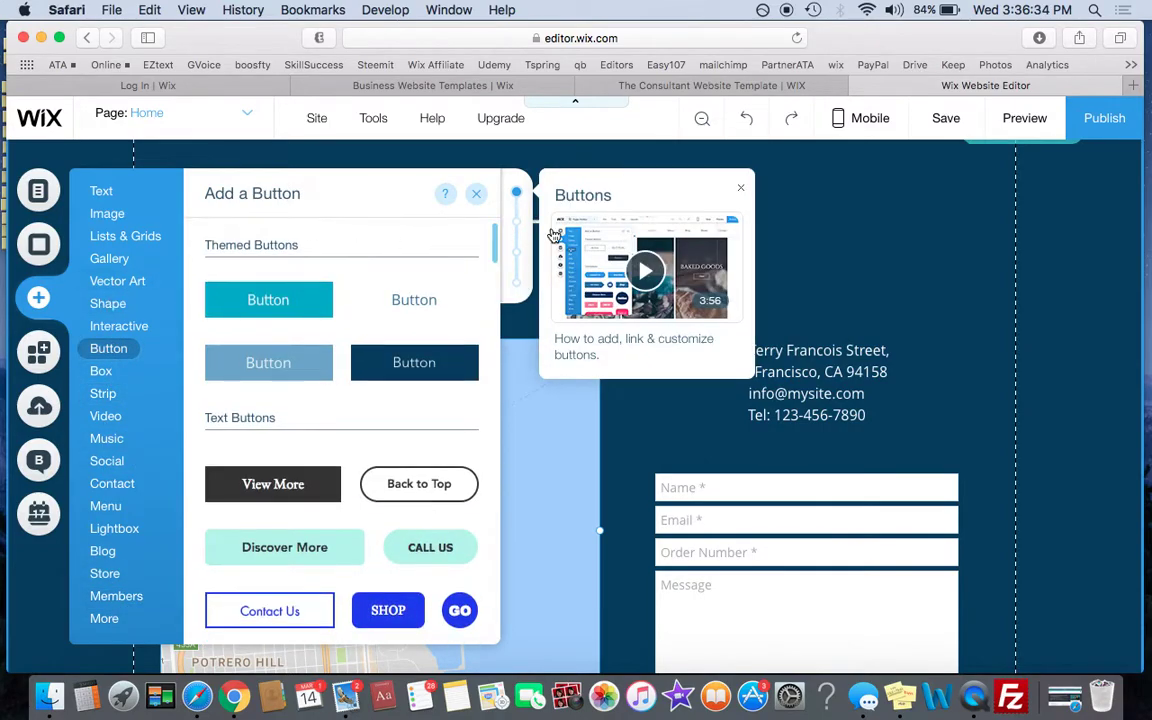
{"action": "left_click", "coordinate": [1098, 289]}
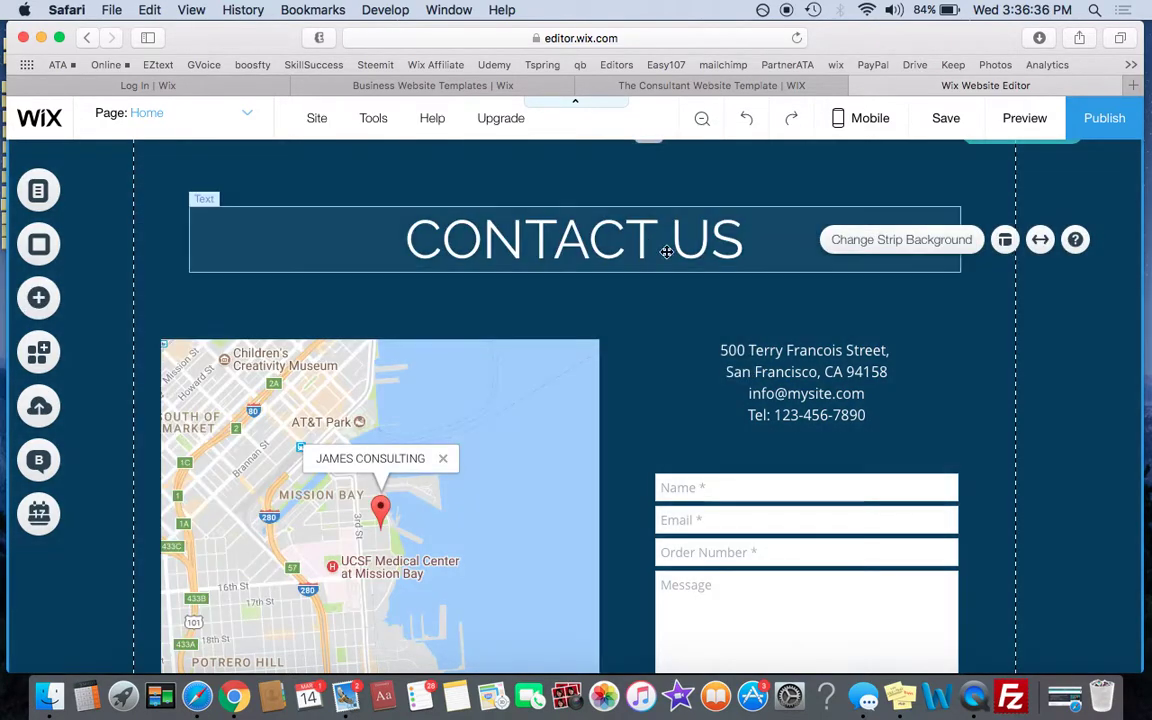
{"action": "scroll", "coordinate": [915, 355], "scroll_direction": "up", "scroll_amount": 5}
{"action": "scroll", "coordinate": [915, 355], "scroll_direction": "up", "scroll_amount": 5}
{"action": "scroll", "coordinate": [916, 356], "scroll_direction": "up", "scroll_amount": 2}
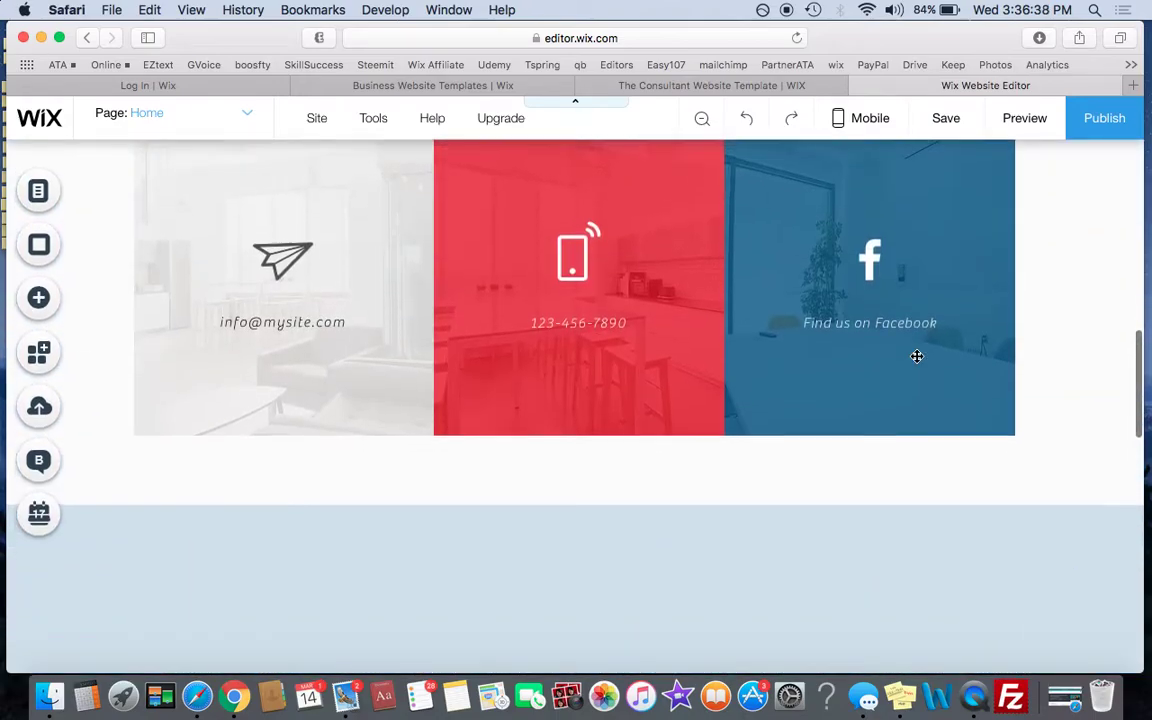
{"action": "scroll", "coordinate": [916, 356], "scroll_direction": "up", "scroll_amount": 15}
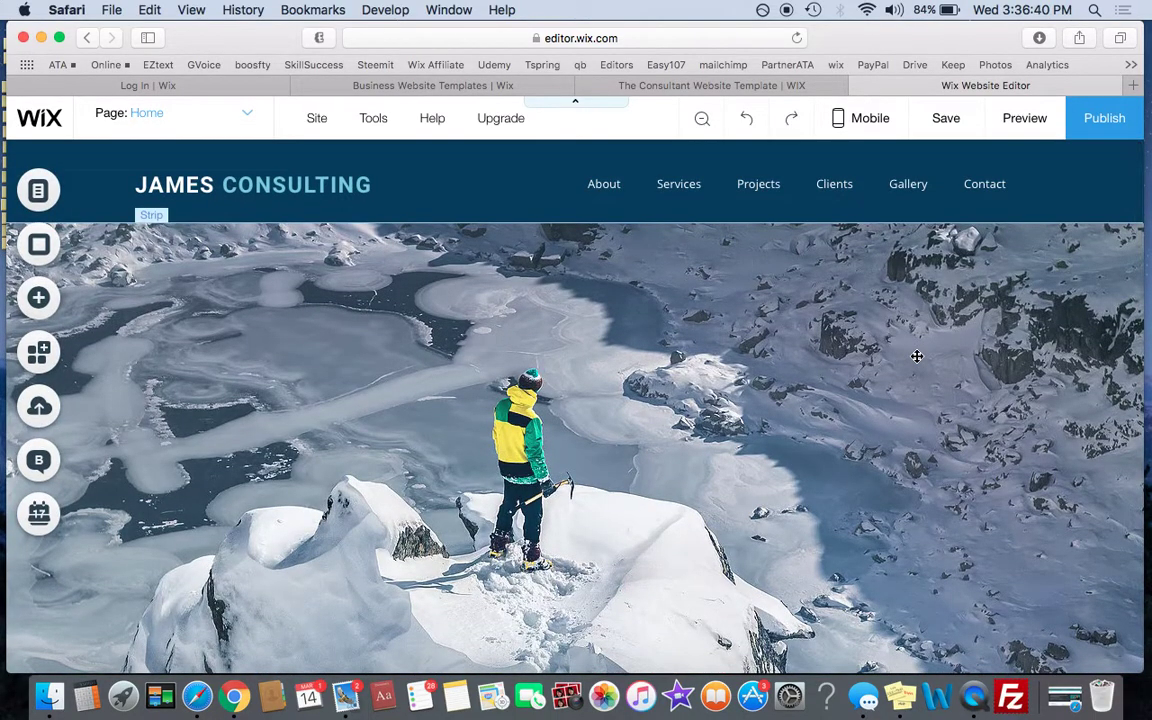
{"action": "scroll", "coordinate": [772, 503], "scroll_direction": "down", "scroll_amount": 15}
{"action": "scroll", "coordinate": [772, 503], "scroll_direction": "down", "scroll_amount": 5}
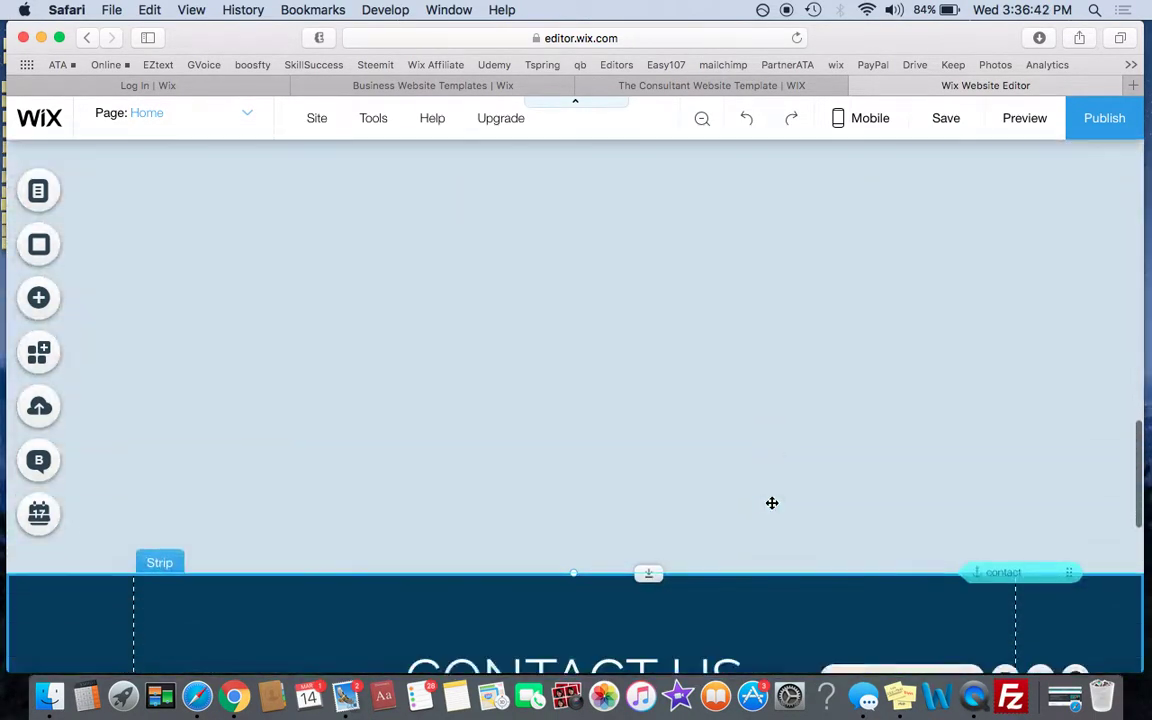